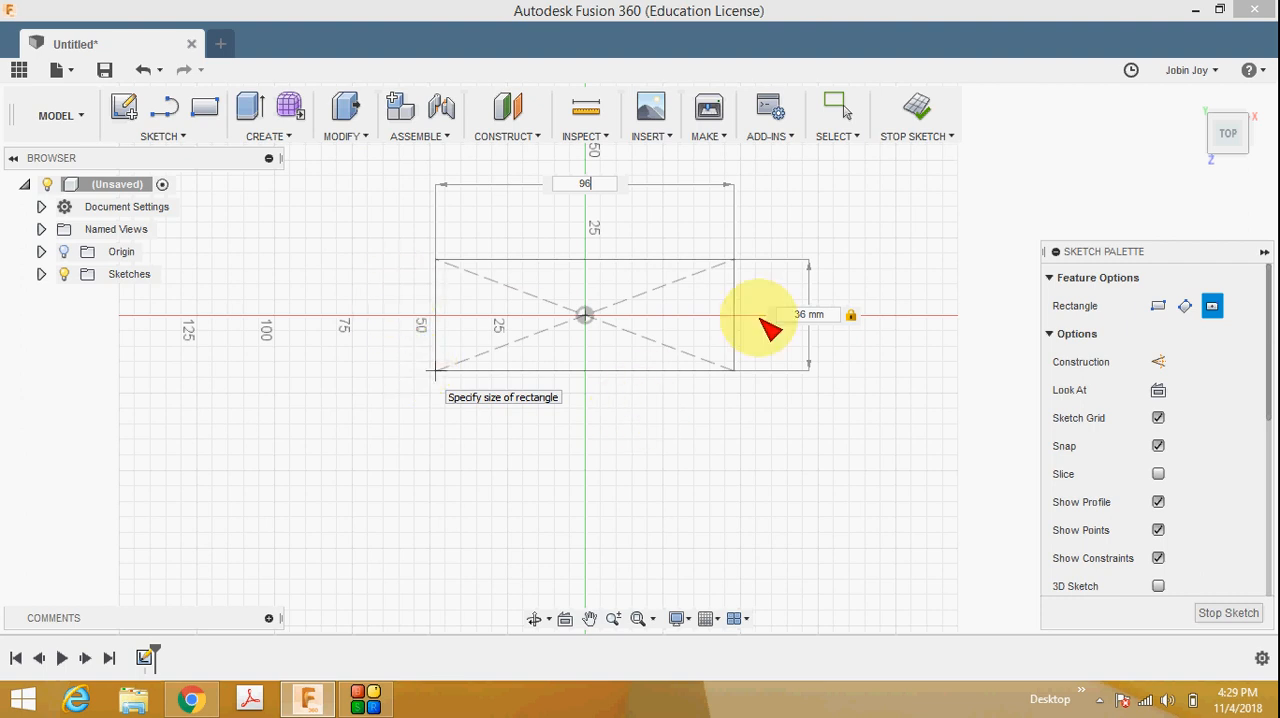
Complete the 96 by 36 mm center rectangle on the top plane and finish the sketch.
key("Return")
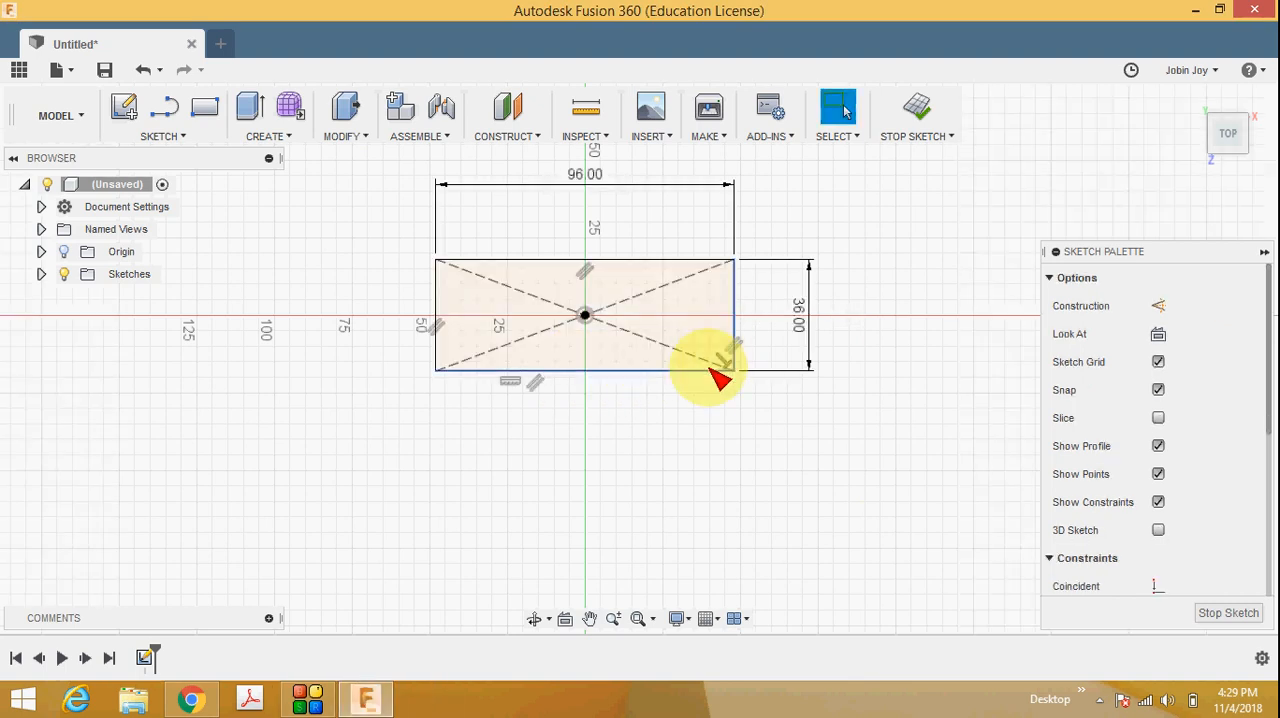
left_click(1224, 618)
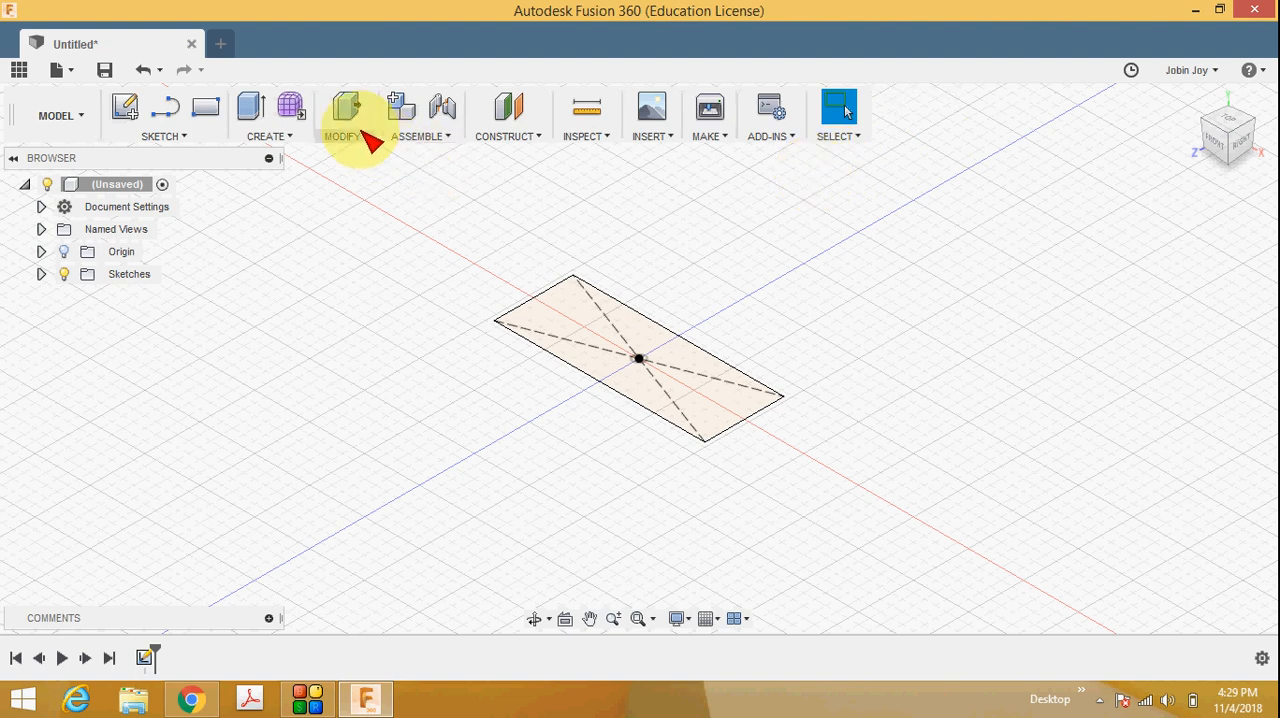
Extrude the rectangle profile upward 12 mm as a new body, taking the thickness from the reference drawing in the browser.
left_click(290, 138)
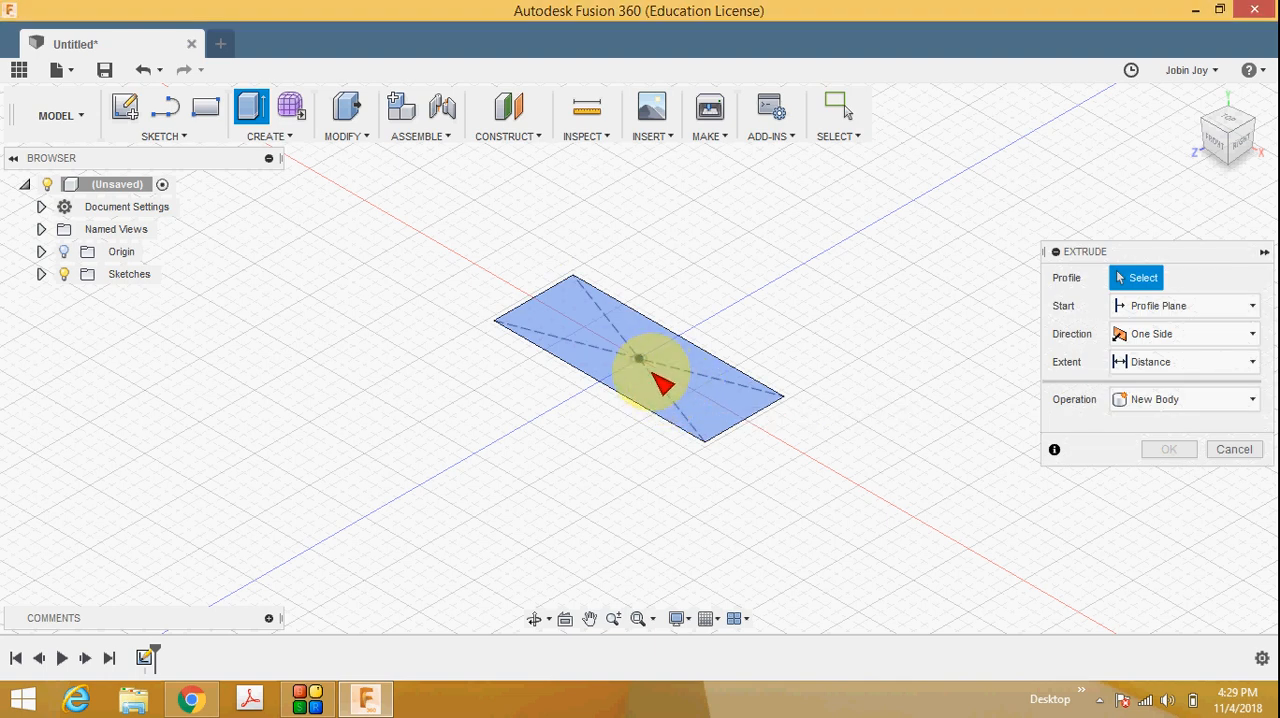
left_click(652, 372)
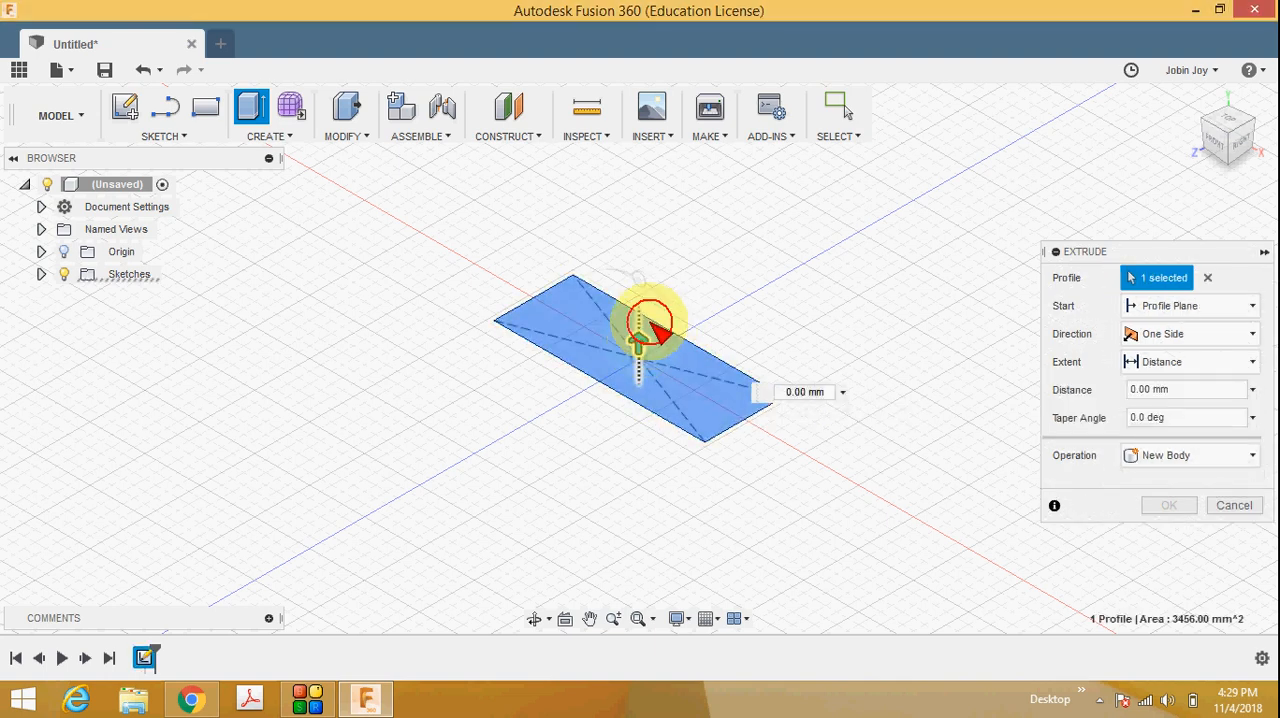
left_click_drag(660, 312, 640, 292)
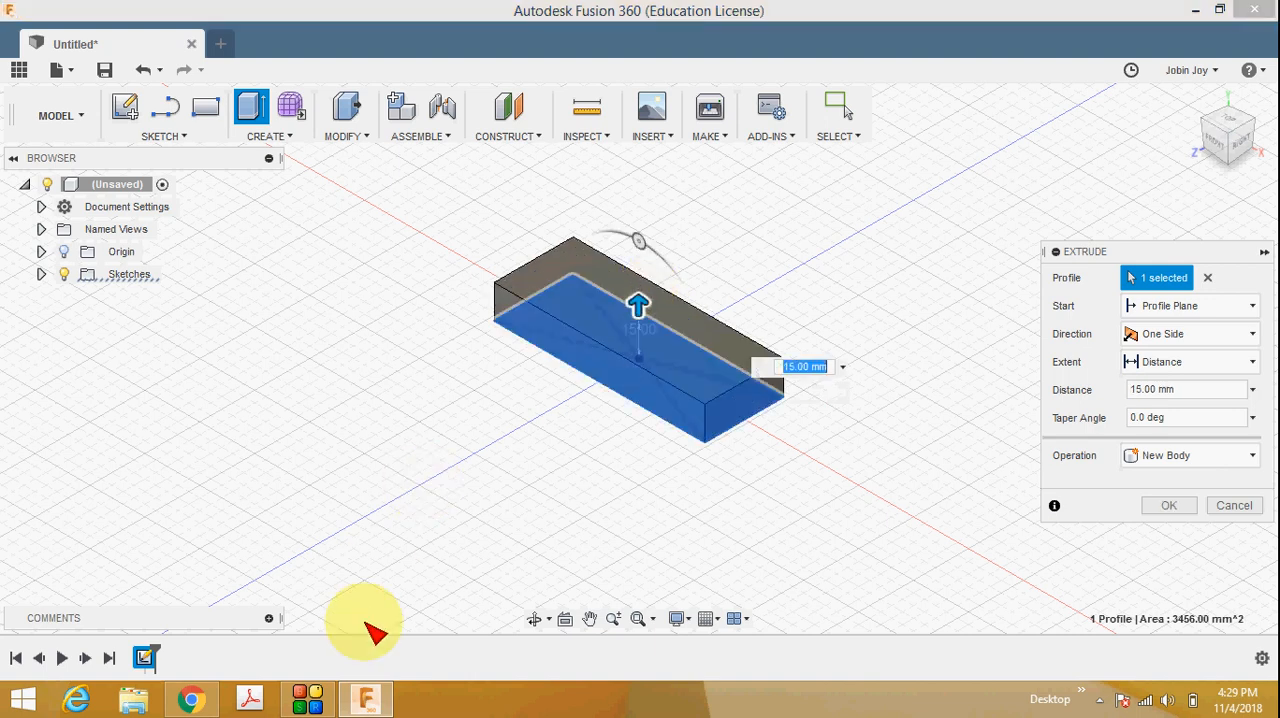
left_click(205, 698)
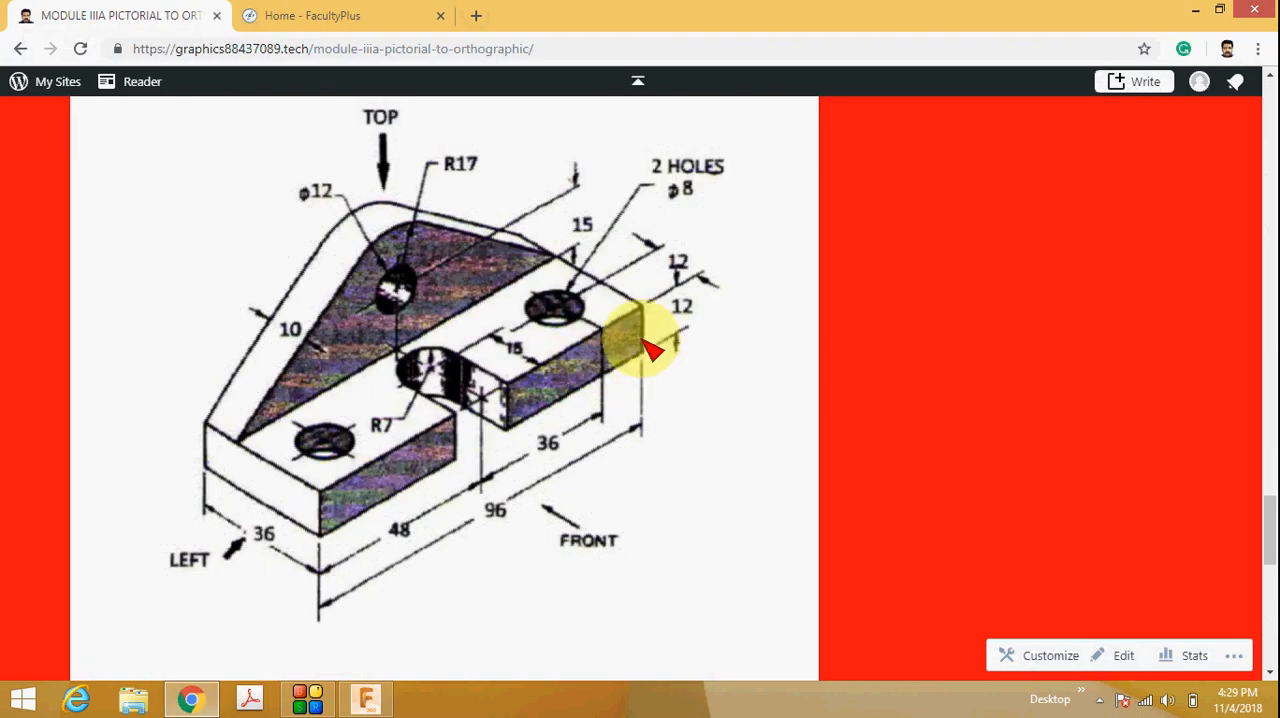
left_click(366, 697)
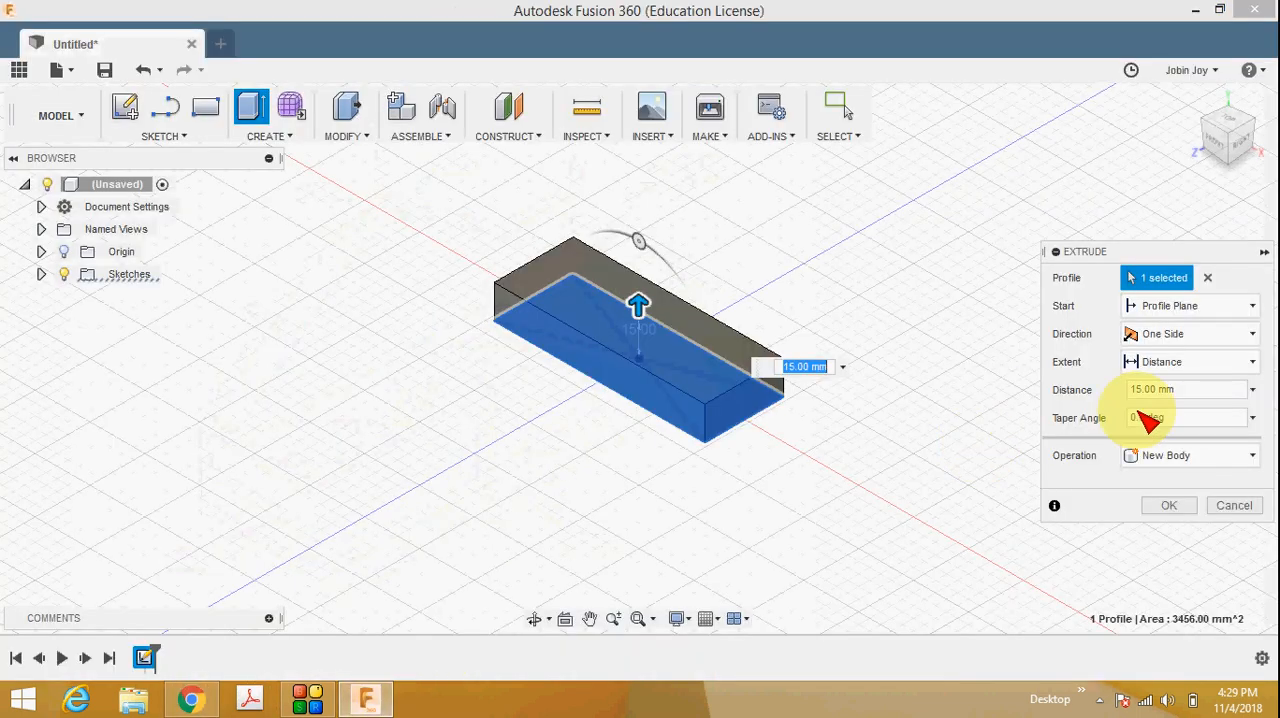
type("12")
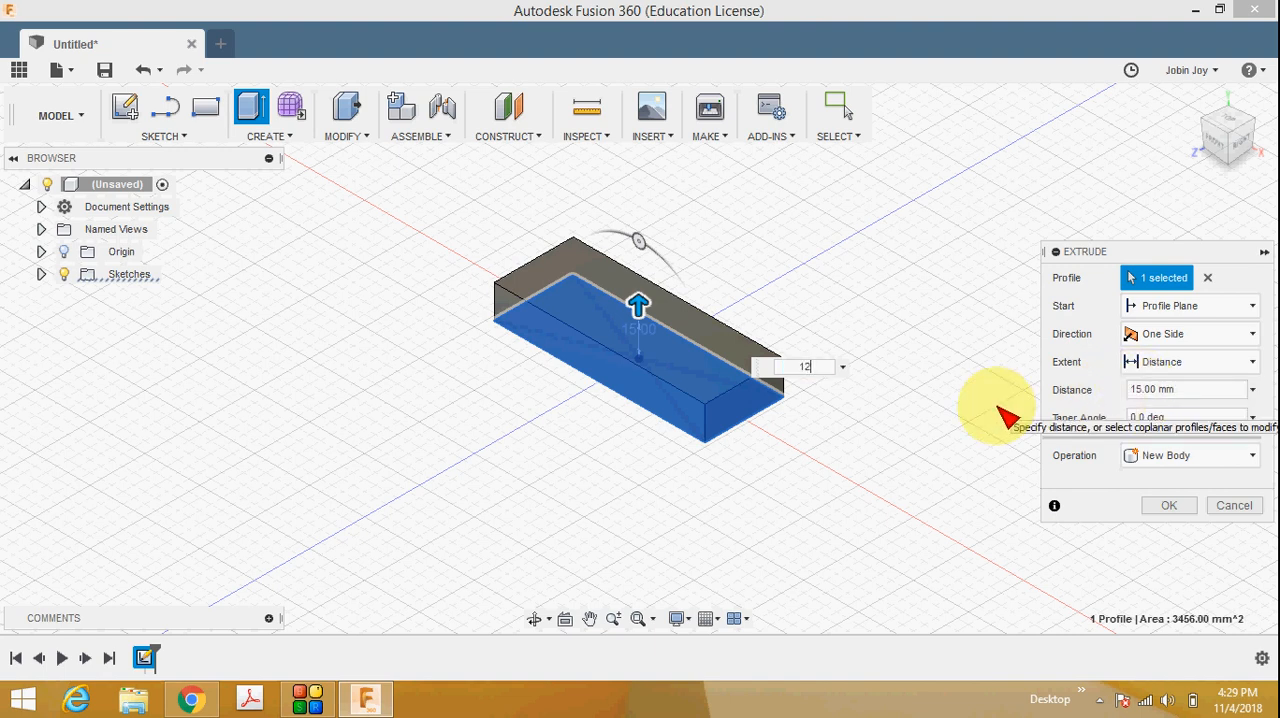
left_click(1169, 505)
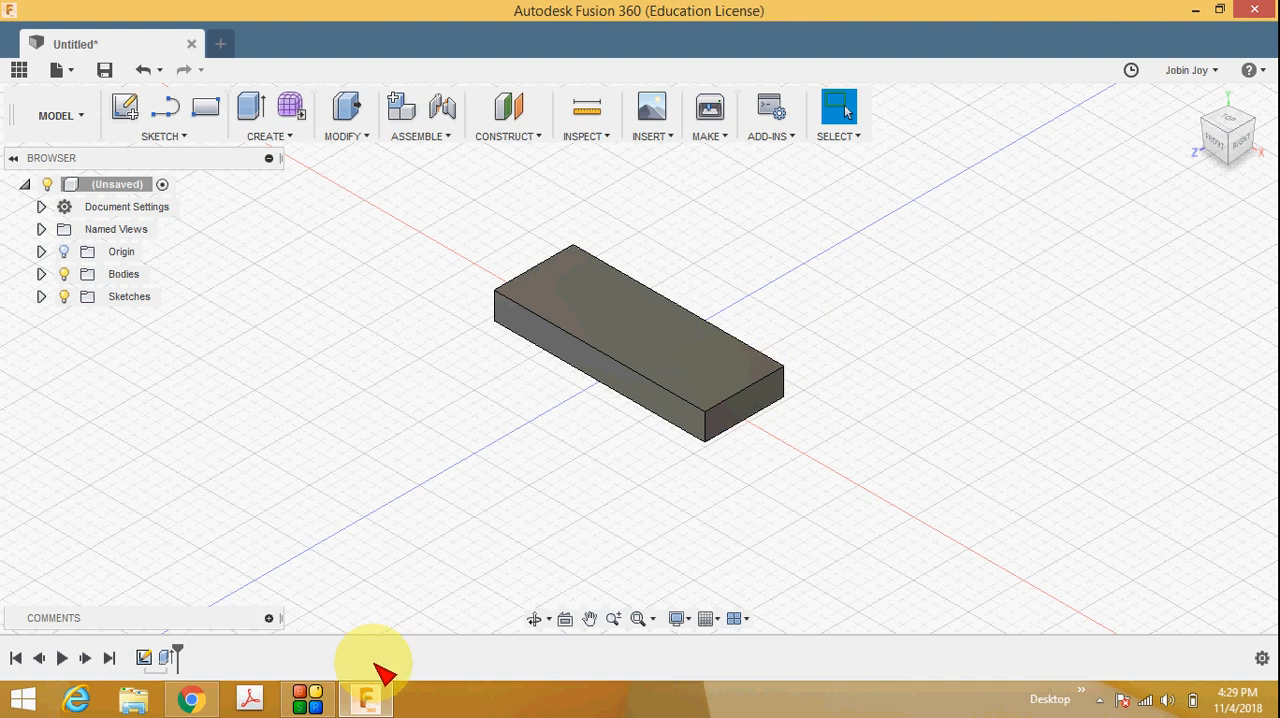
Check the reference drawing in the browser and create a new sketch on the block's long back face.
left_click(193, 698)
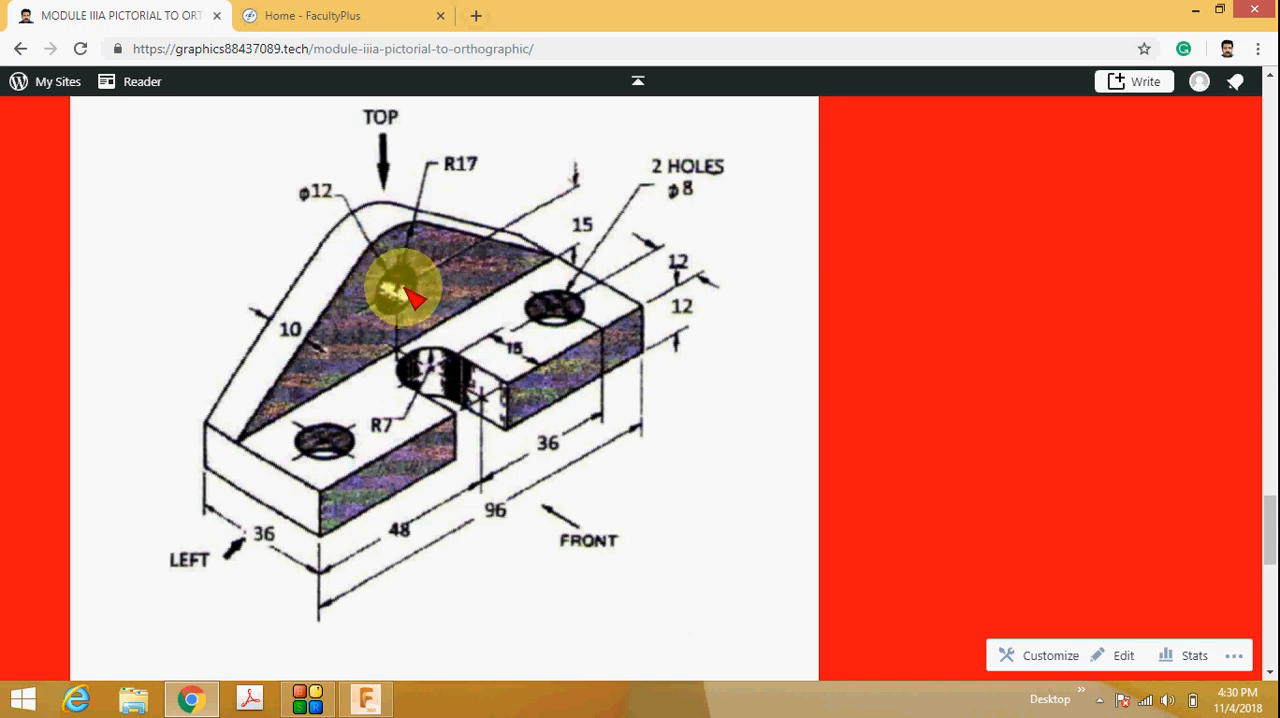
left_click(366, 699)
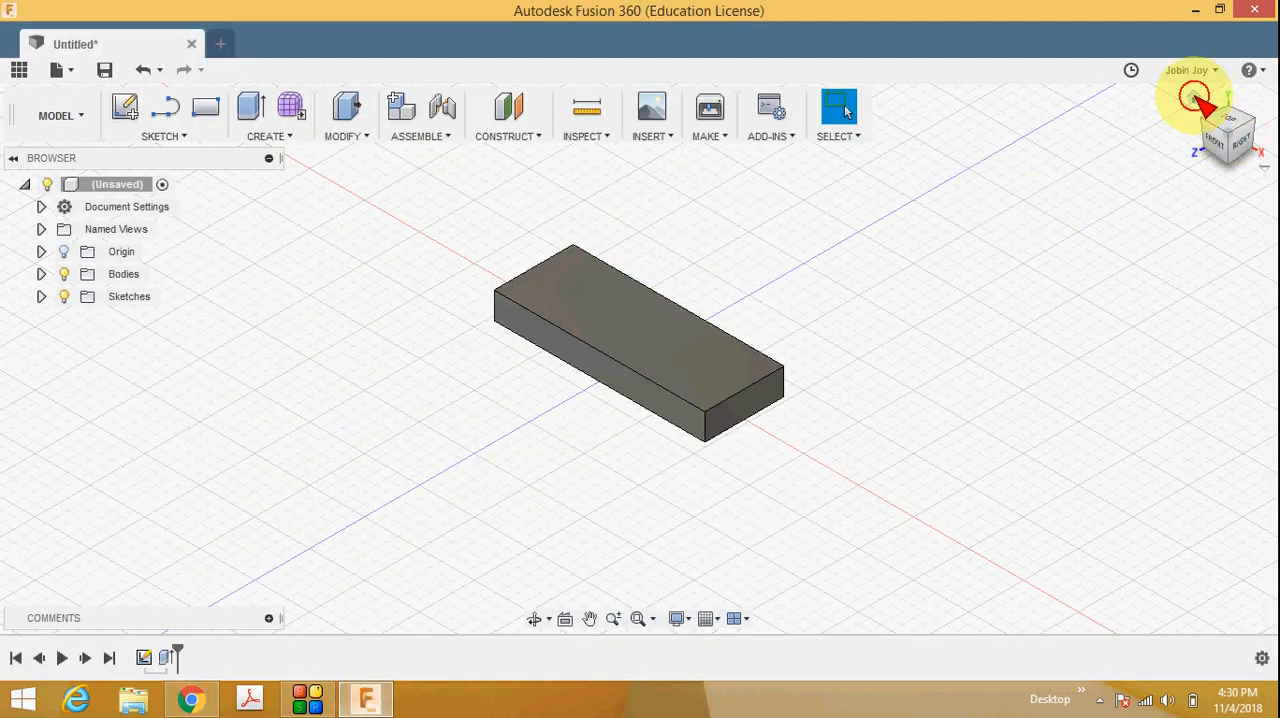
left_click(1195, 100)
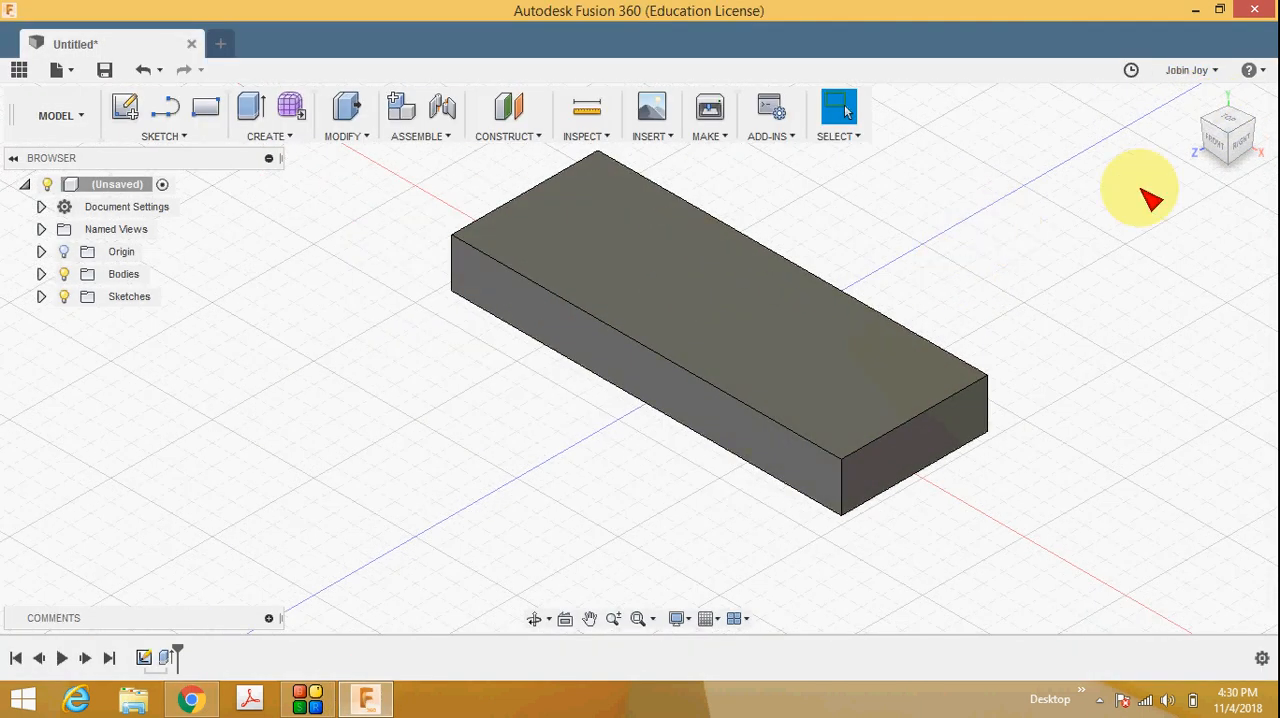
left_click(1238, 123)
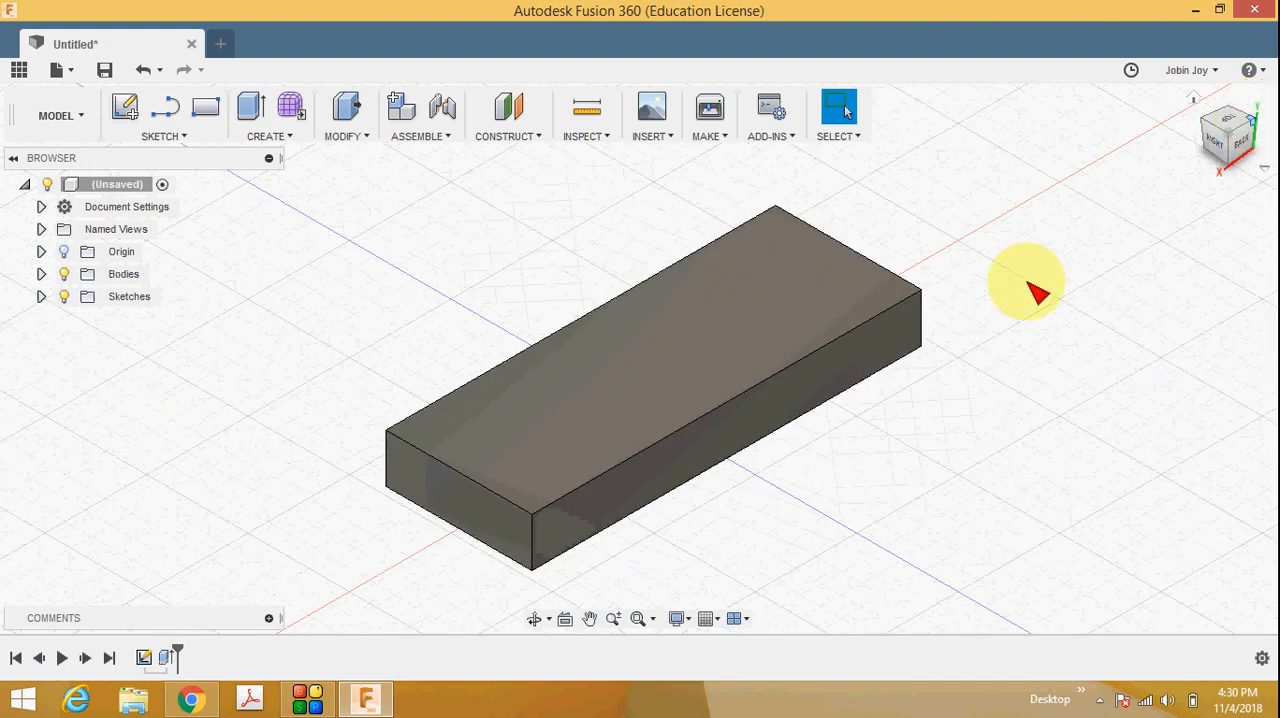
left_click(1195, 100)
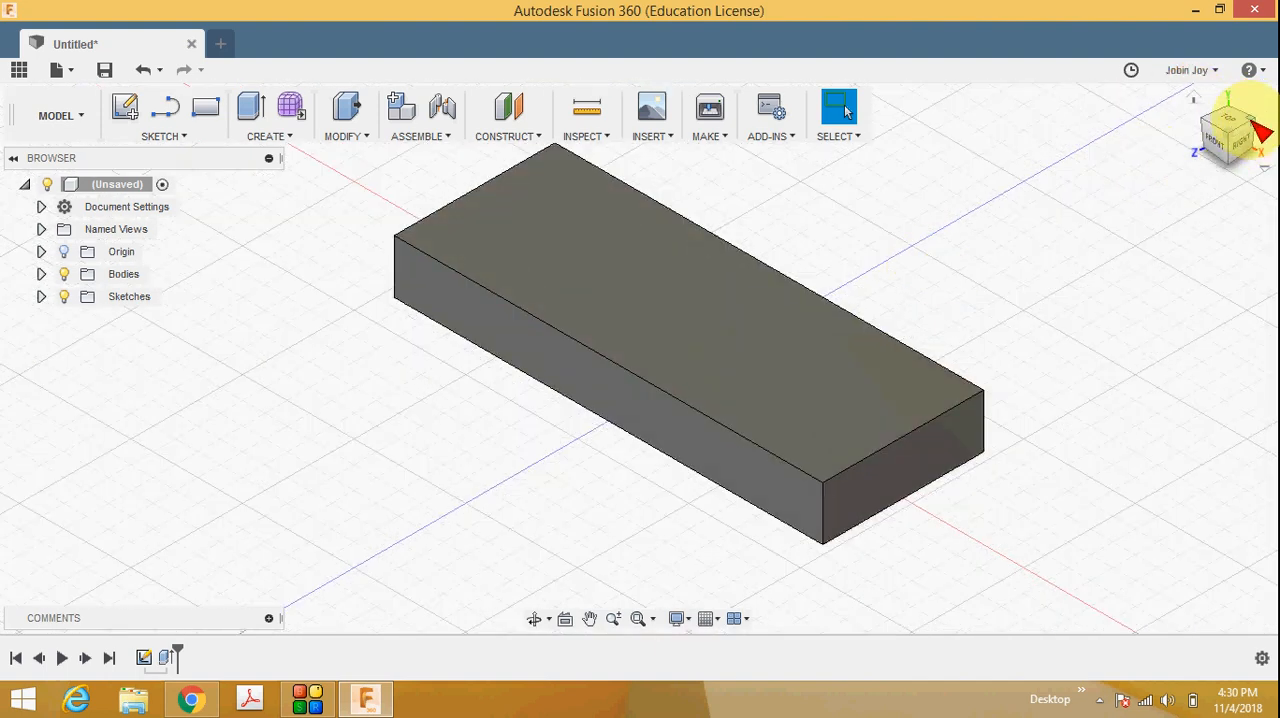
left_click(1256, 126)
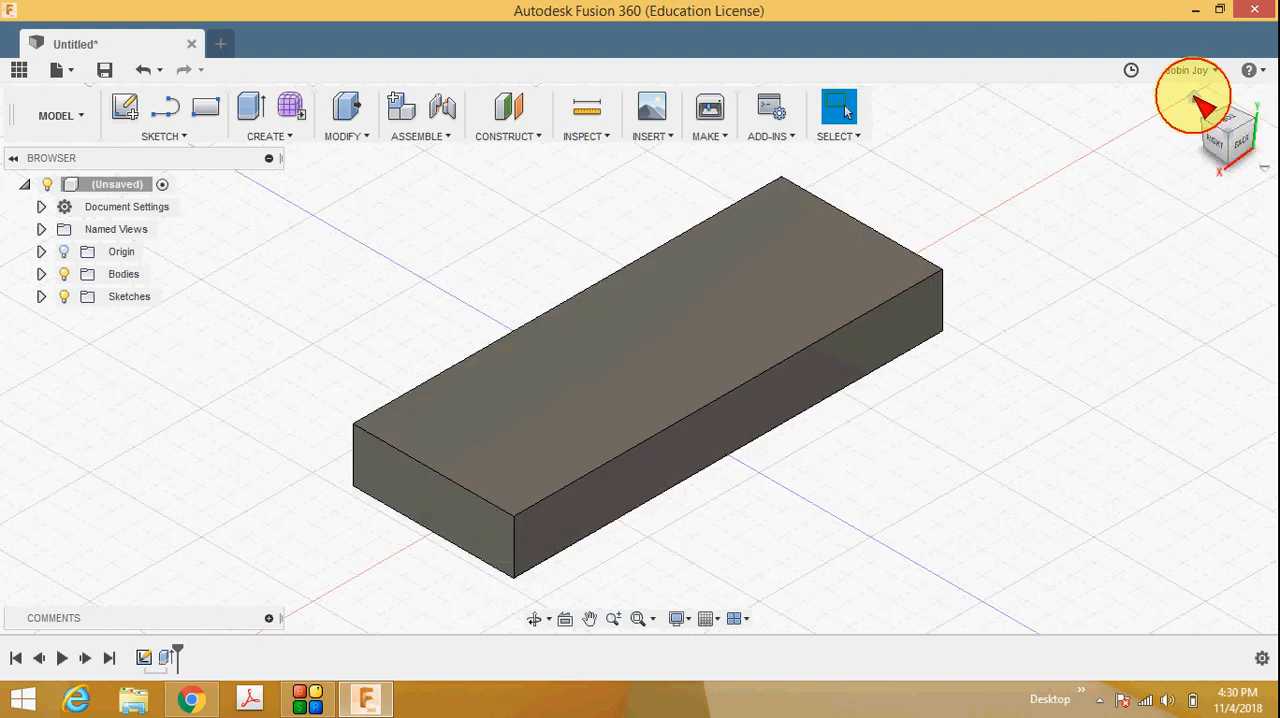
left_click(1203, 103)
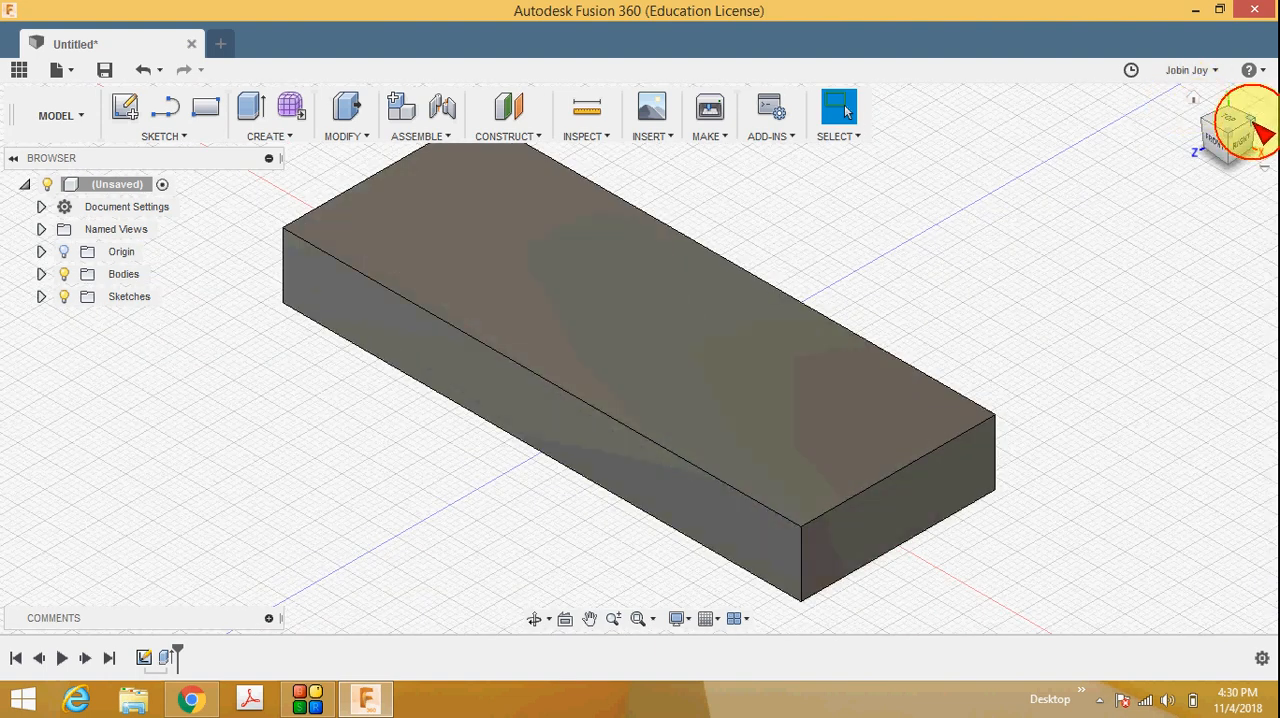
left_click(1262, 134)
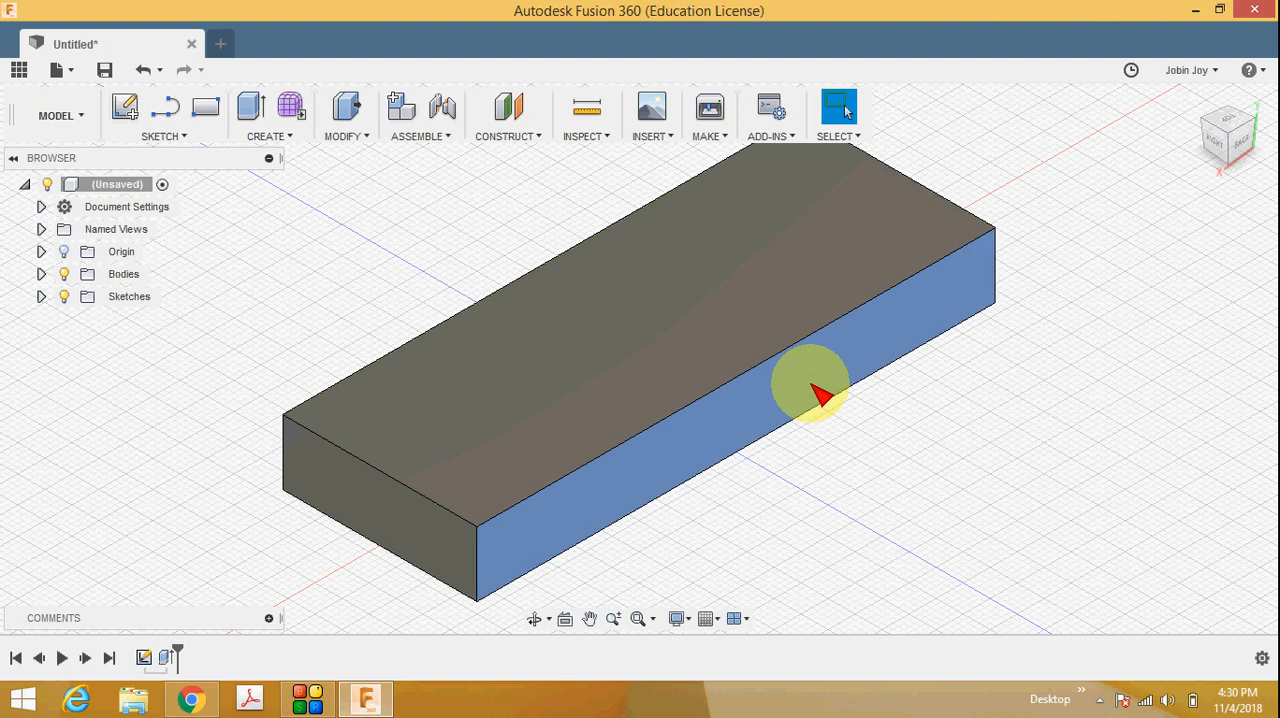
right_click(815, 395)
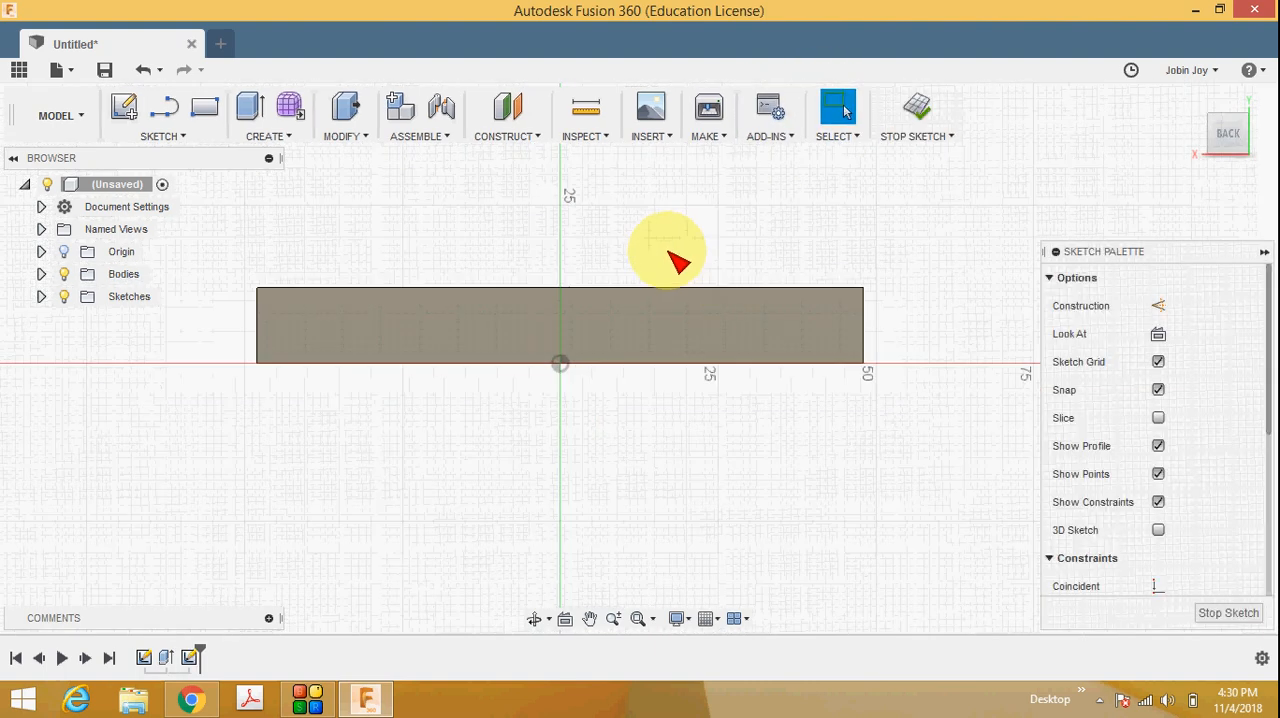
Sketch a 34 mm center diameter circle on the vertical axis, with its center about 28 mm above the block's top edge.
scroll(660, 160, "up", 4)
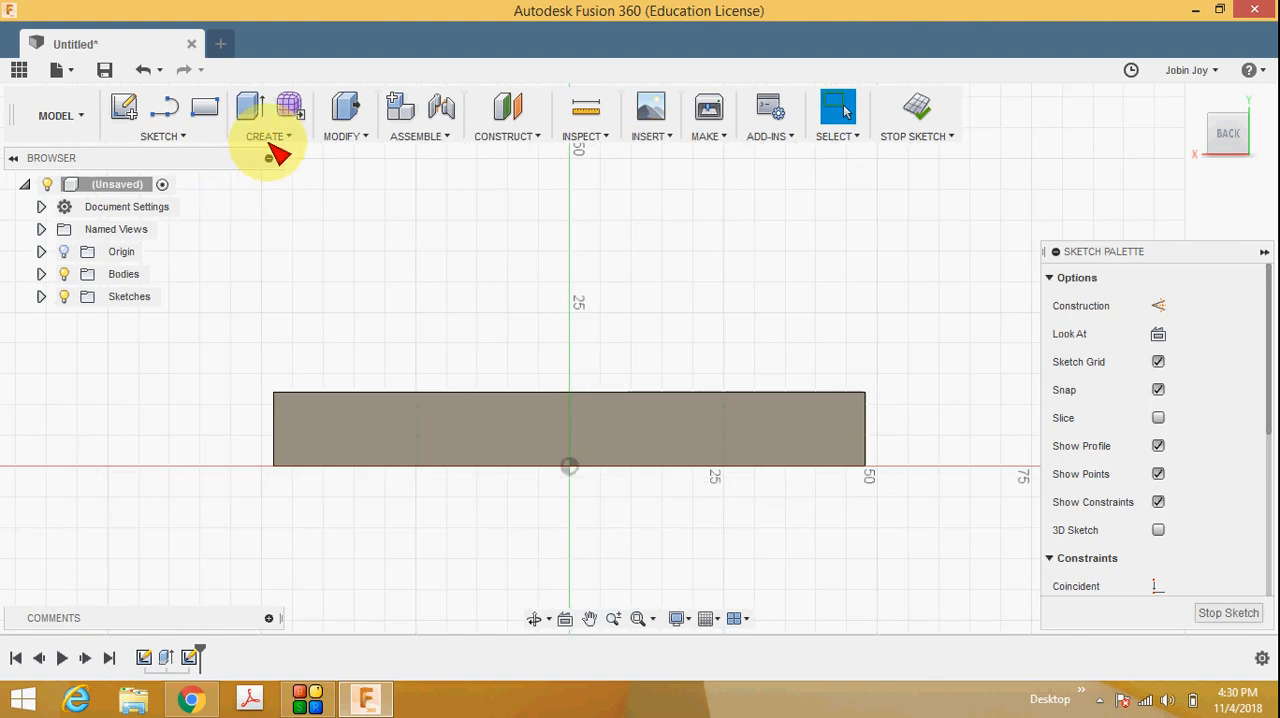
left_click(178, 137)
mouse_move(171, 220)
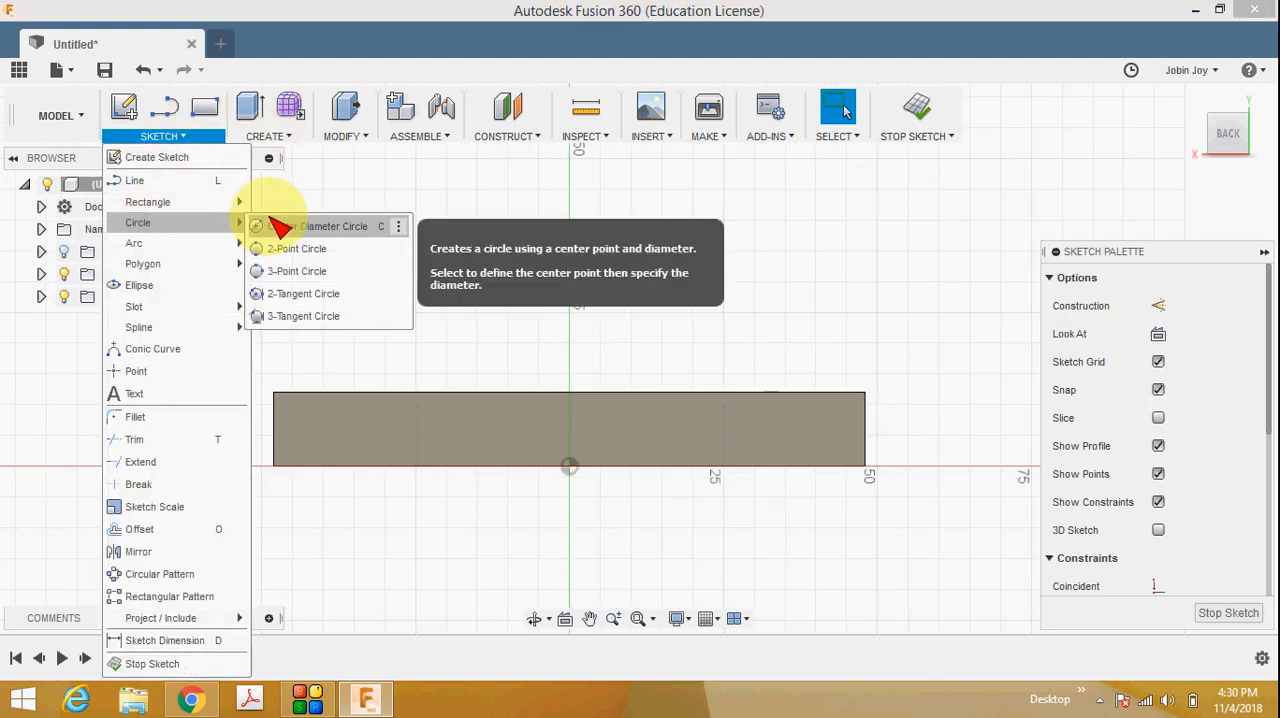
left_click(300, 220)
left_click(569, 219)
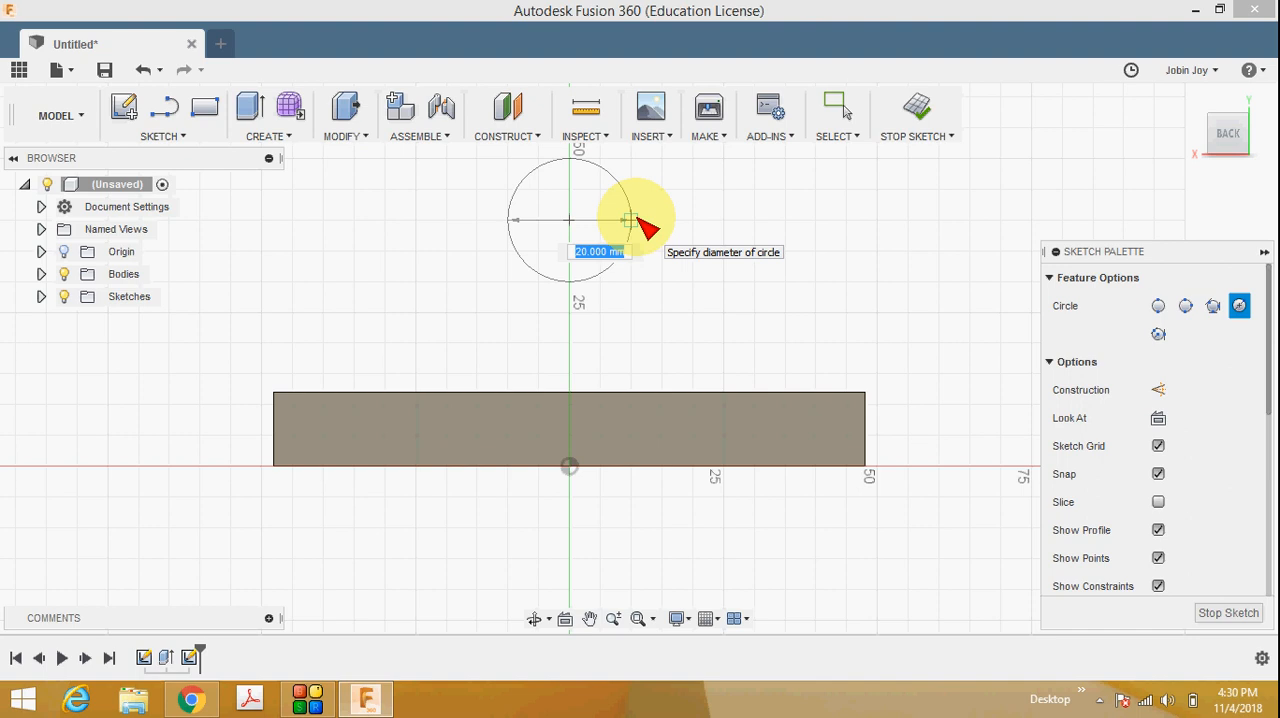
type("34")
key("Tab")
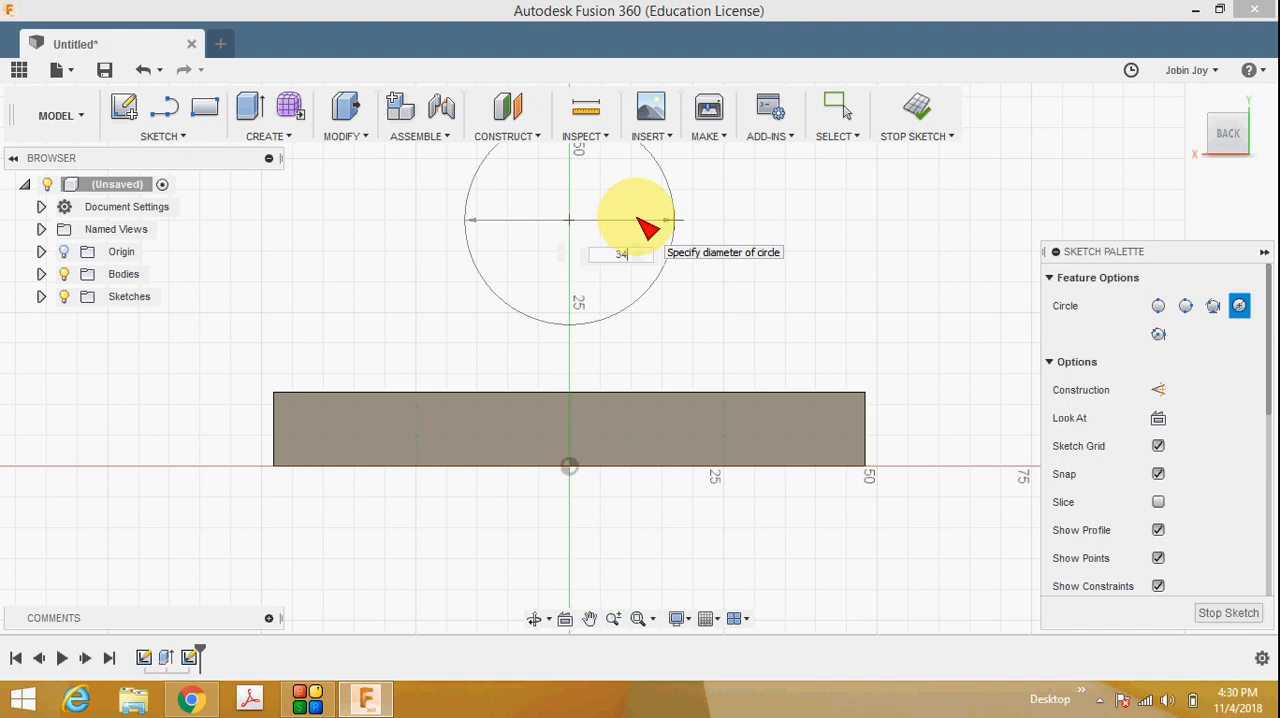
key("Return")
key("Escape")
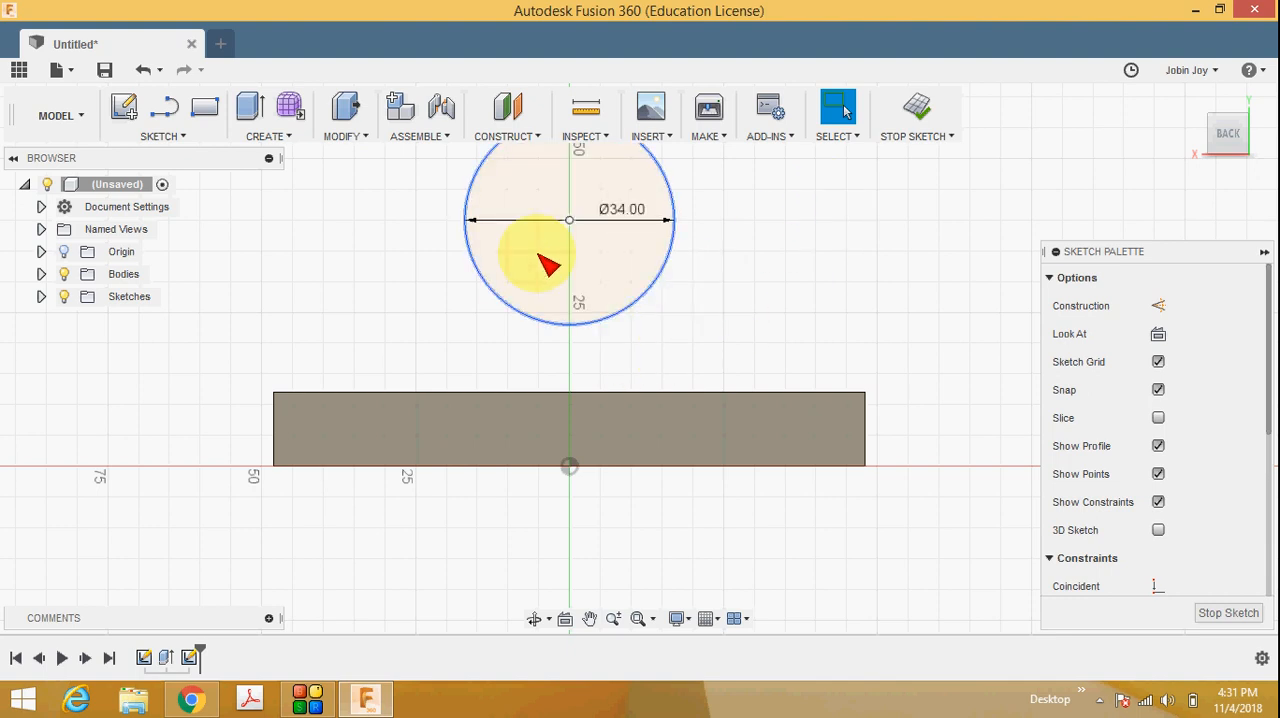
Check the reference drawing and dimension the circle's center 15 mm above the block's top edge.
left_click(190, 700)
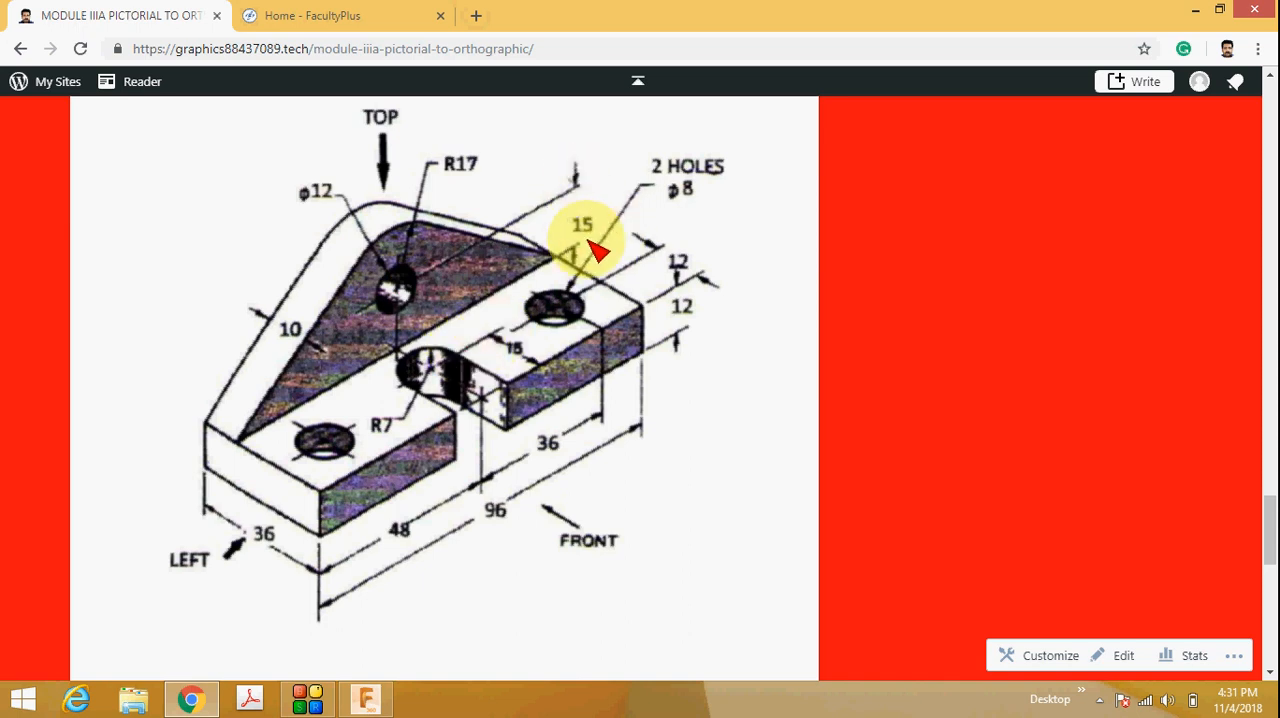
left_click(366, 698)
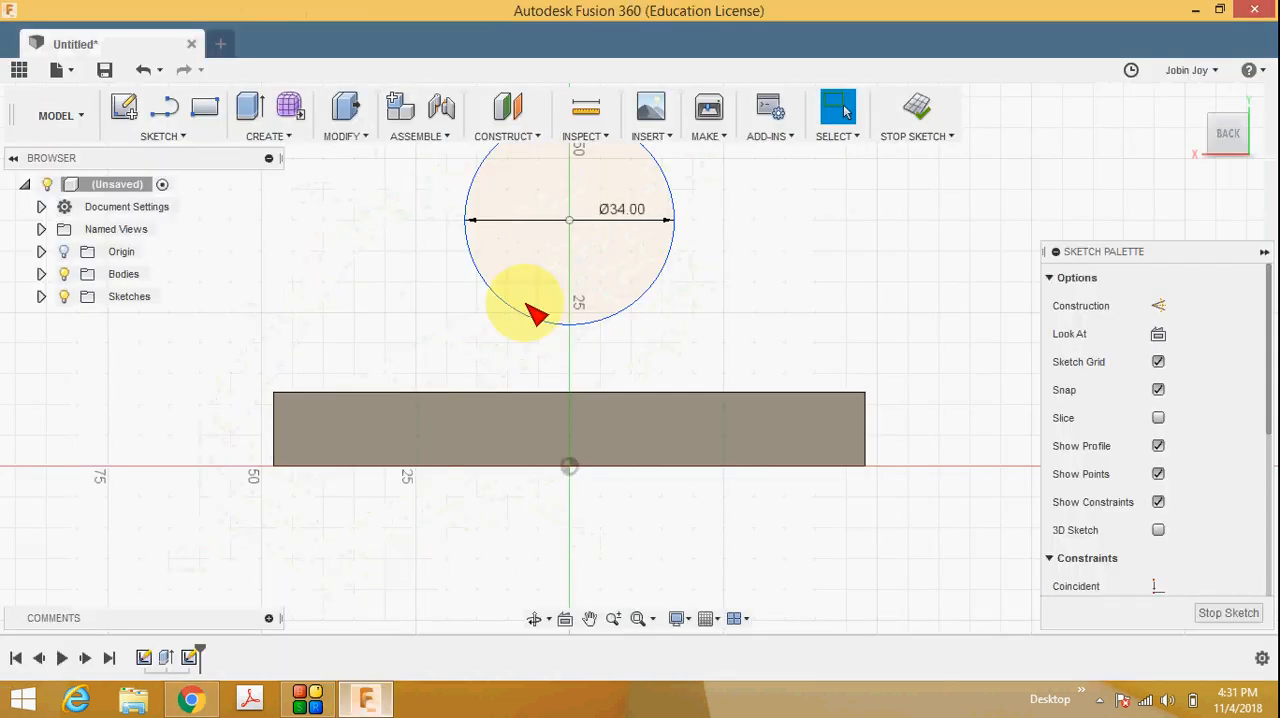
left_click(192, 138)
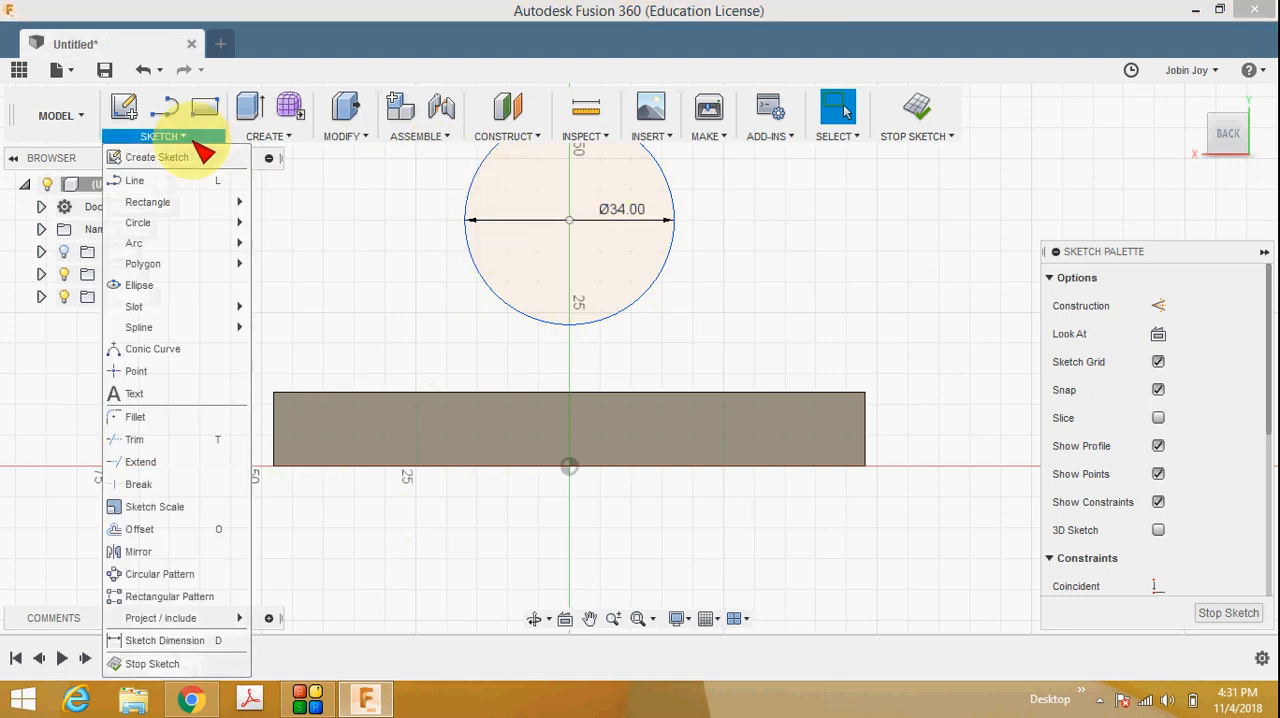
left_click(190, 641)
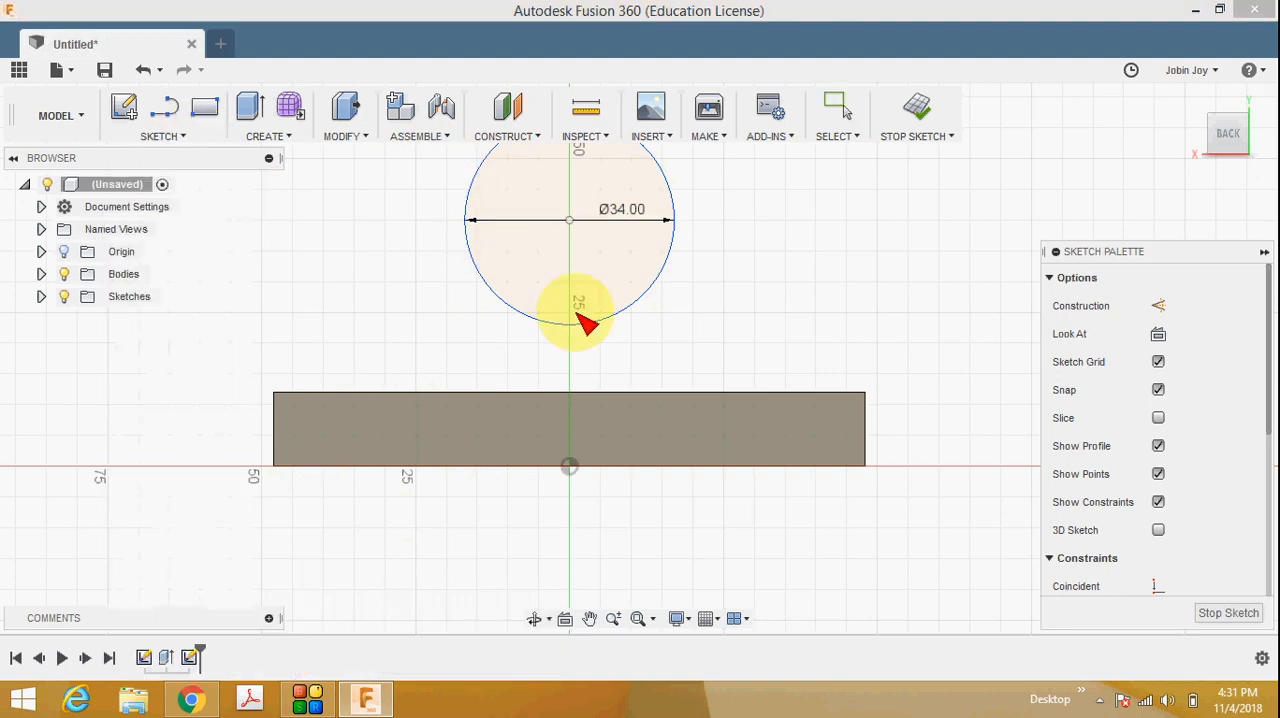
left_click(625, 394)
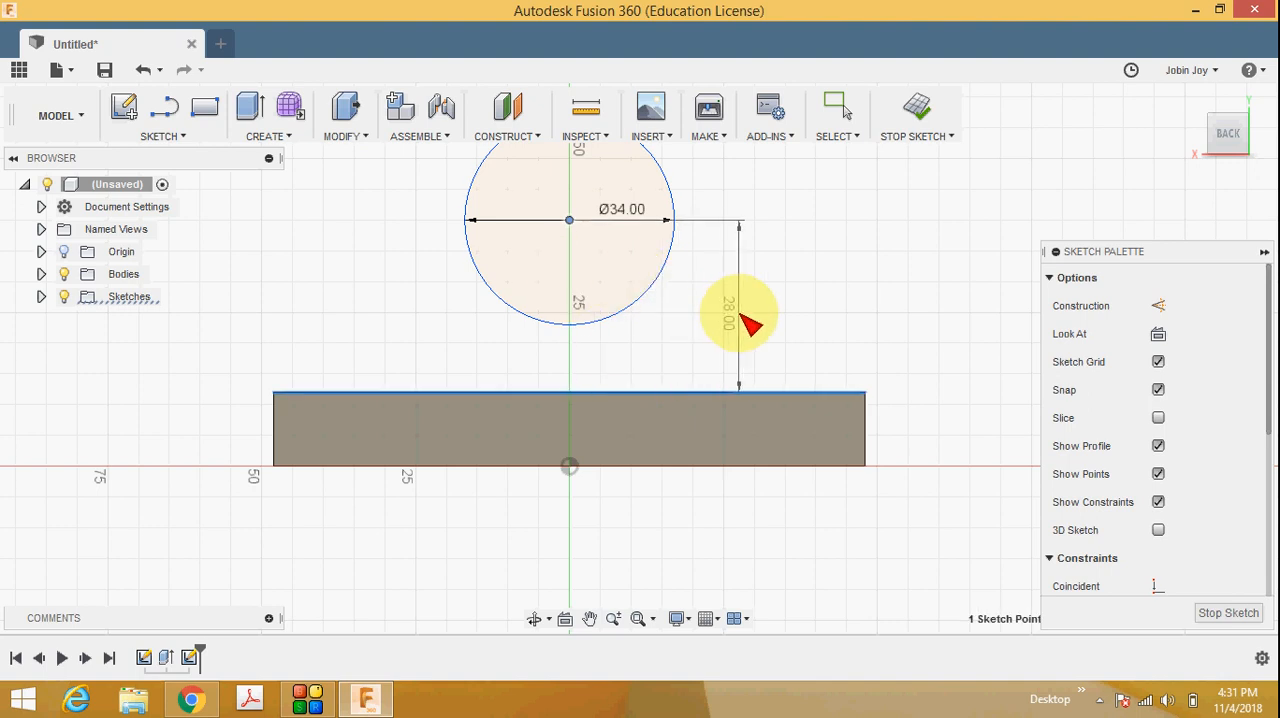
left_click(789, 297)
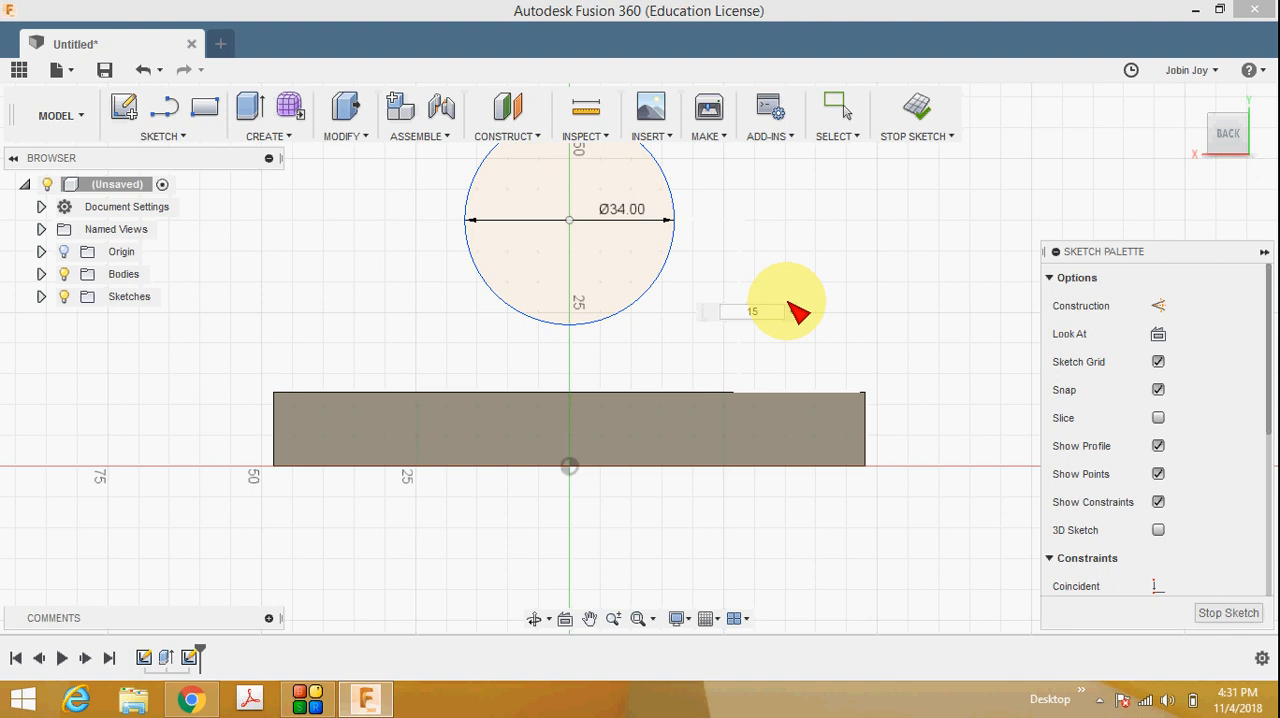
type("15")
key("Return")
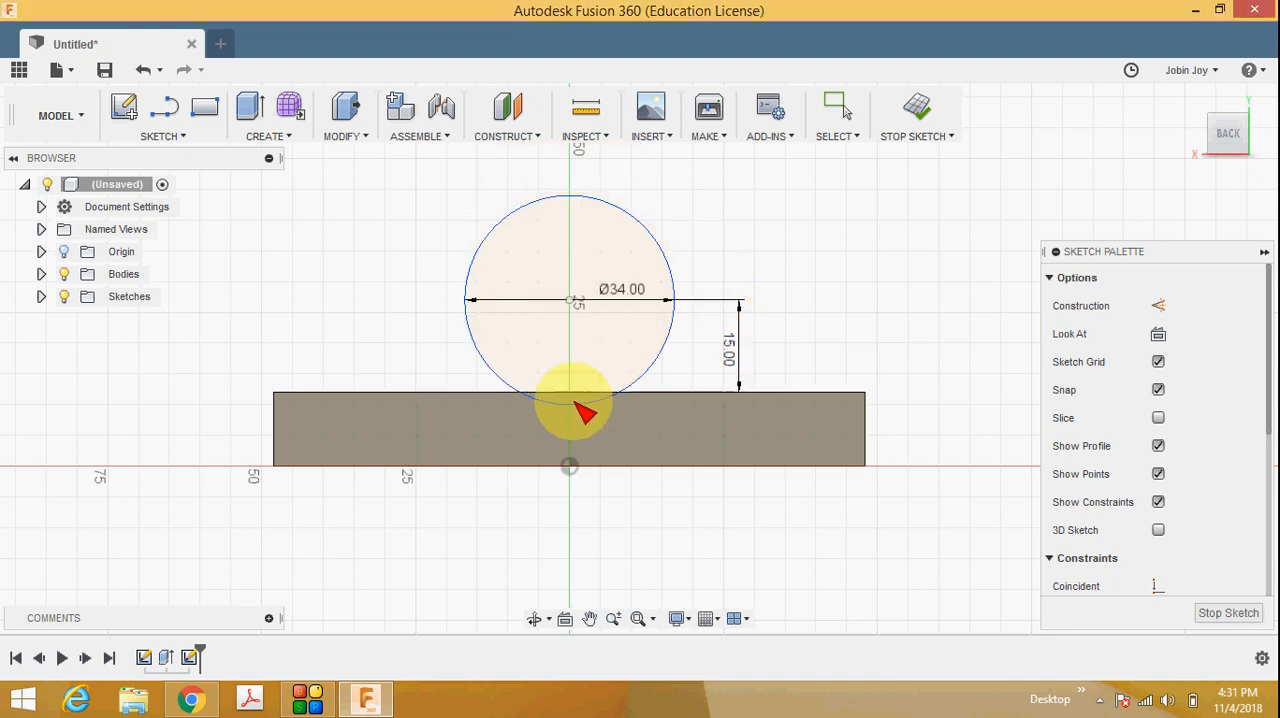
Check the rear plate's sloping outline and R17 rounding in the reference drawing in the browser.
left_click(191, 698)
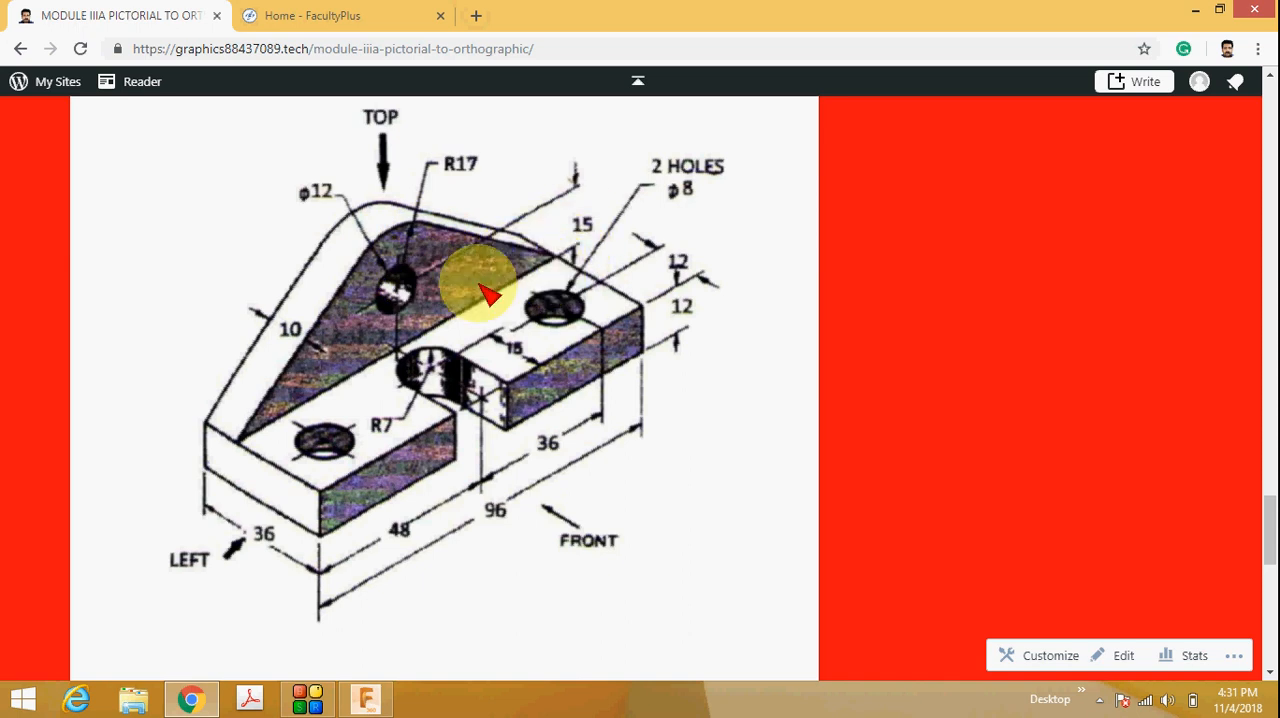
left_click(365, 699)
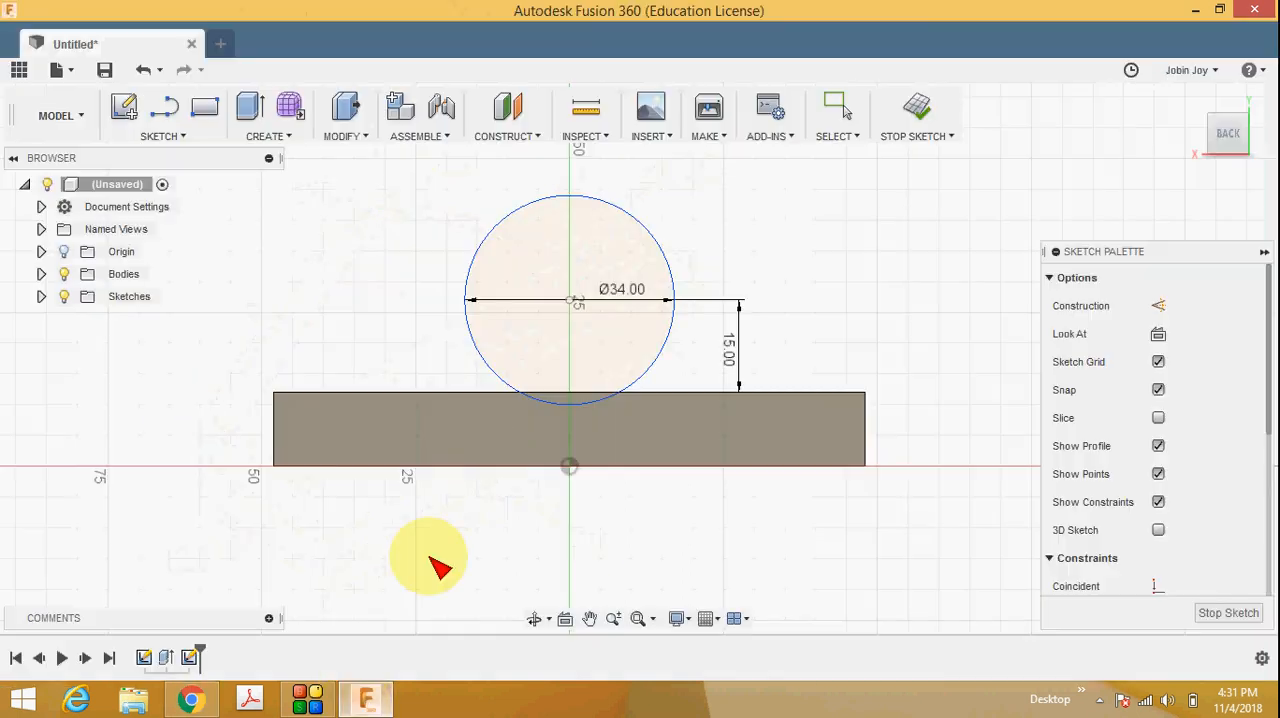
left_click(175, 136)
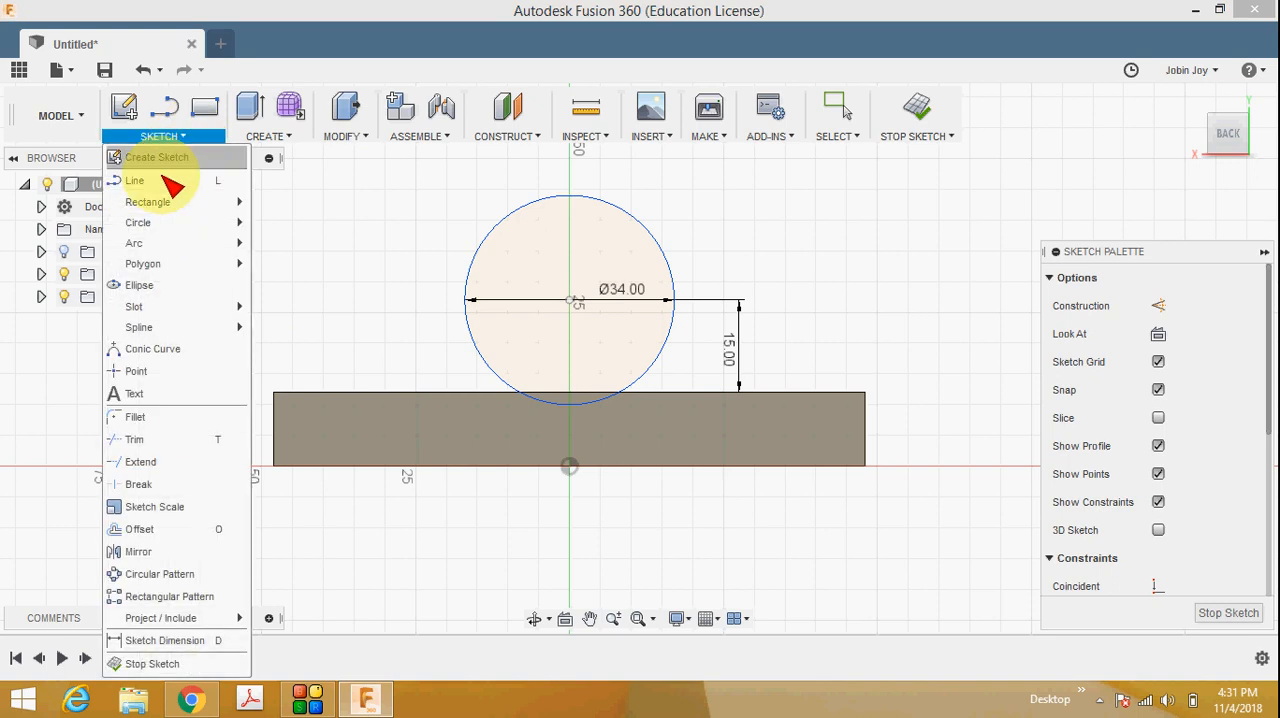
left_click(180, 180)
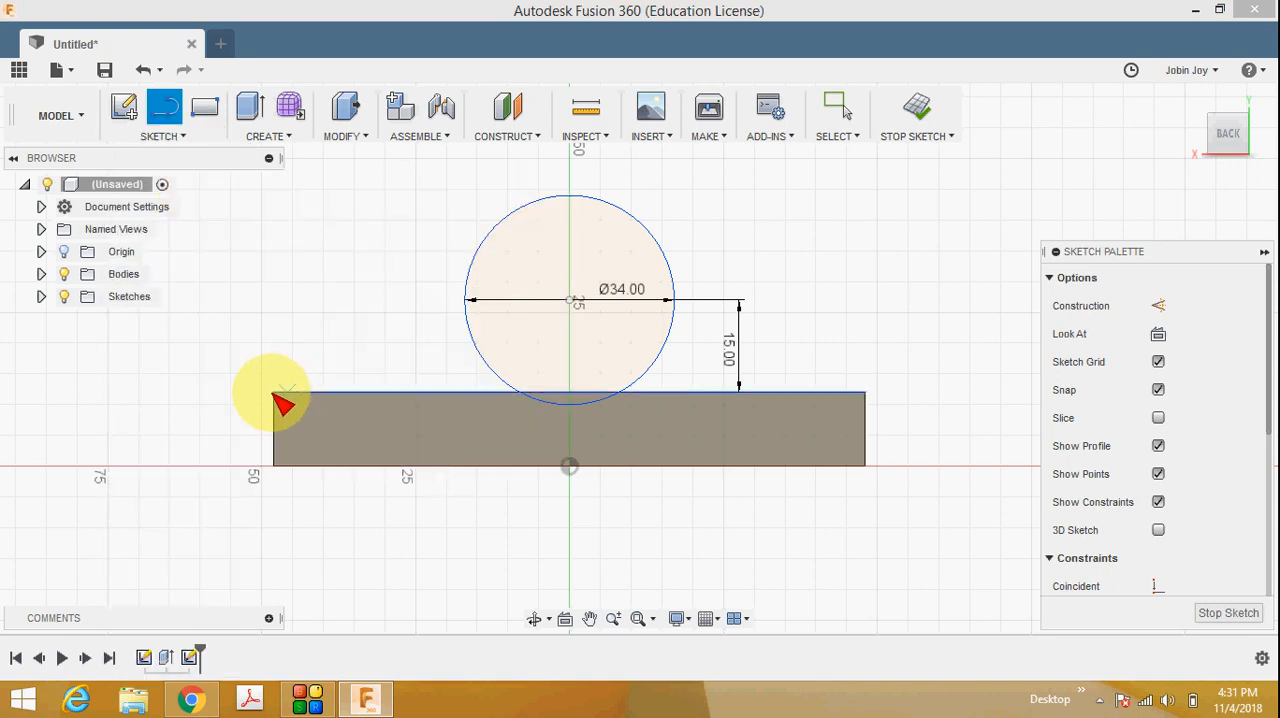
scroll(283, 395, "up", 2)
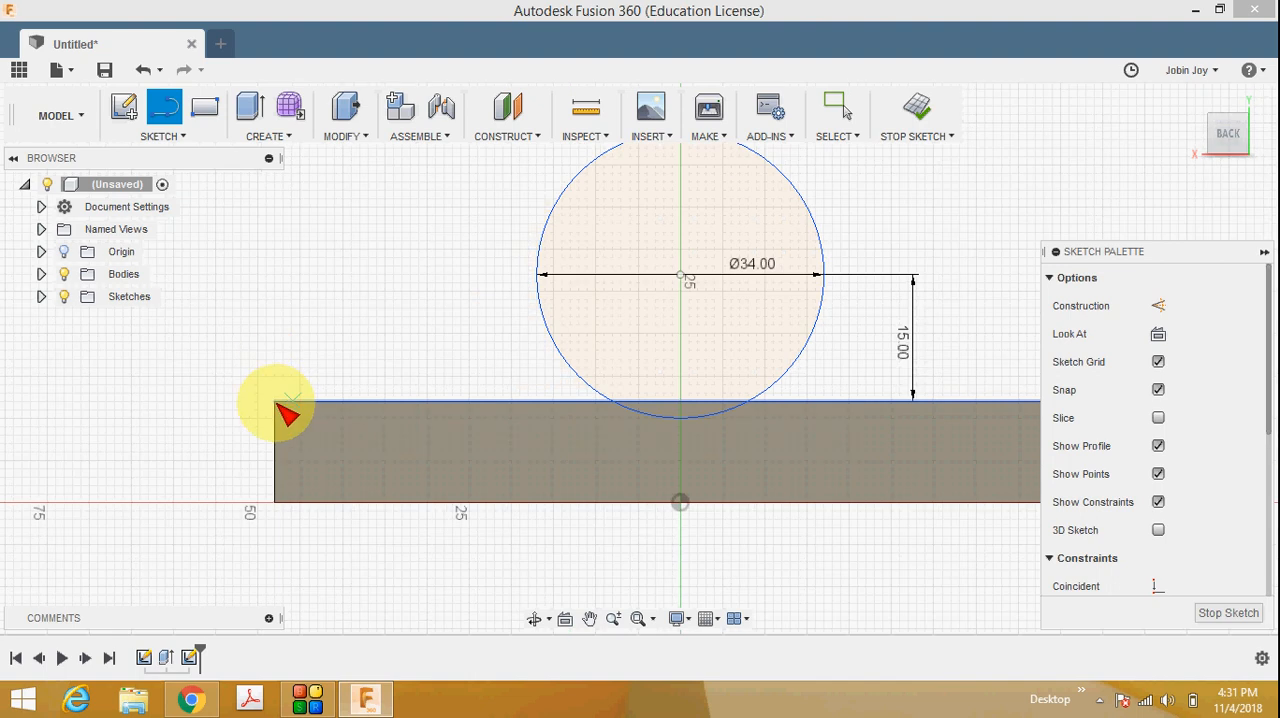
left_click(278, 403)
key("Escape")
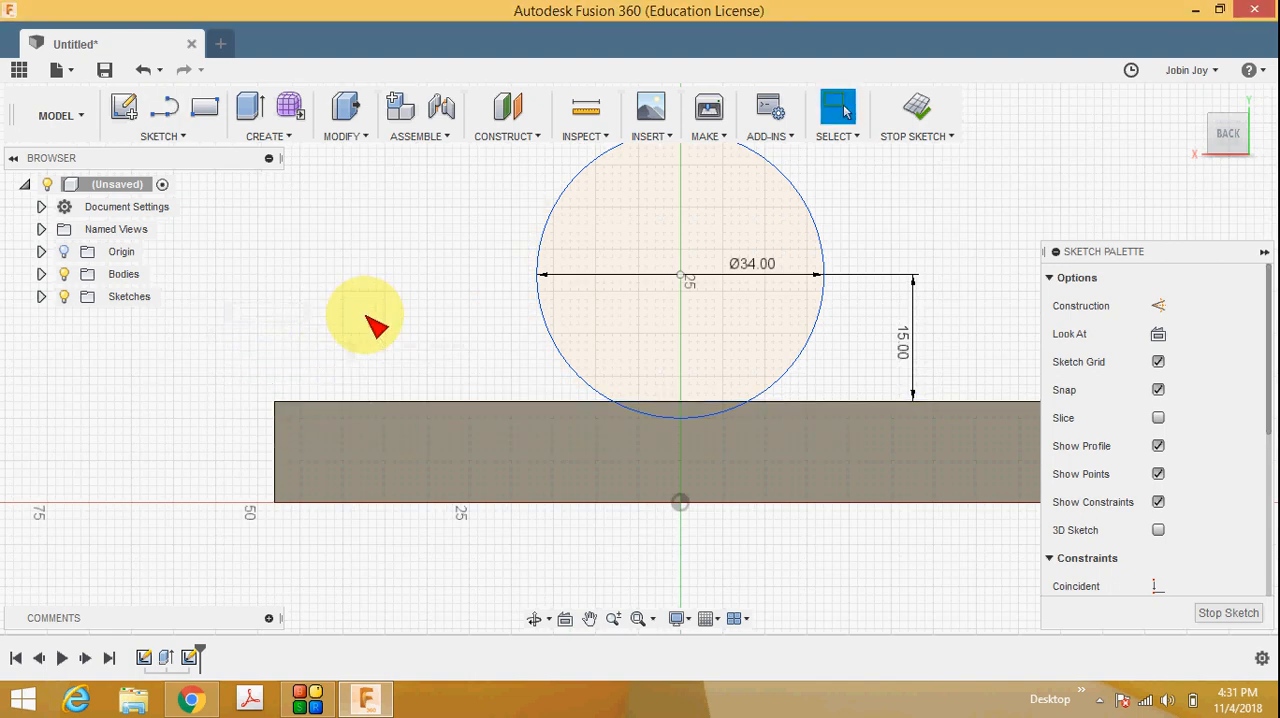
Draw a line about 45 mm long at about 37 degrees from the back face's upper-left corner to the circle's upper-left side.
left_click(160, 136)
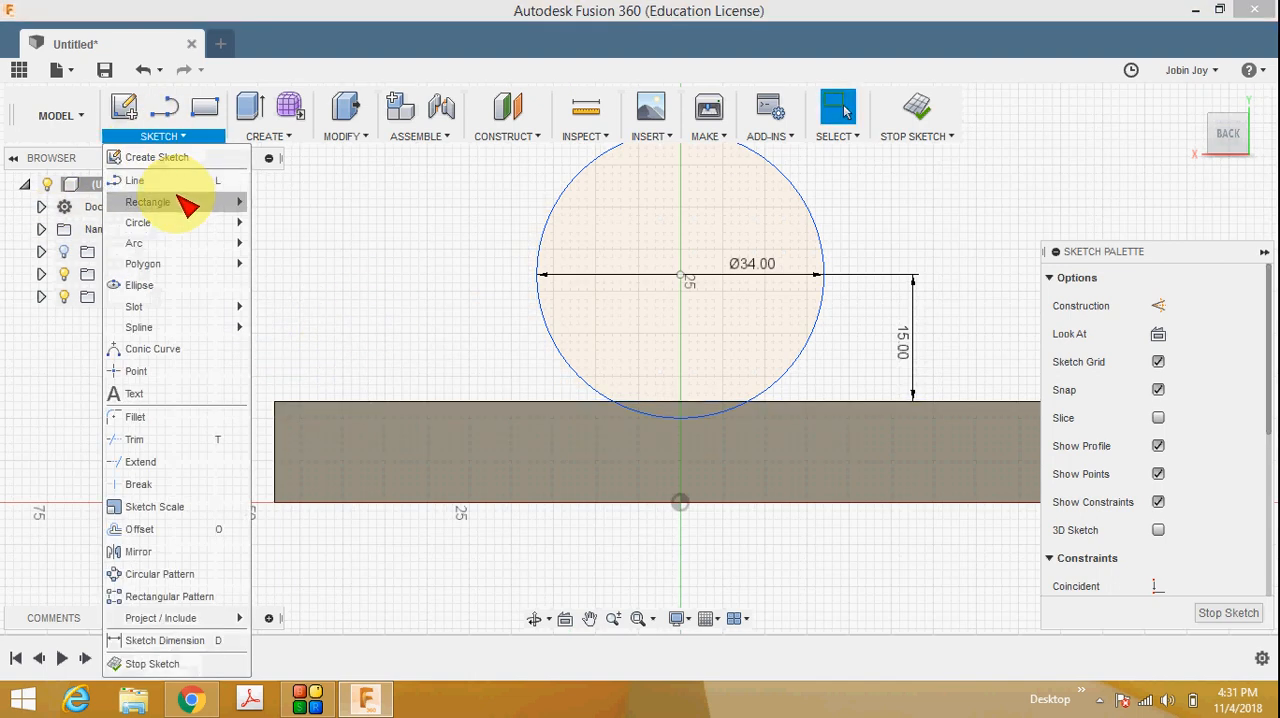
left_click(135, 180)
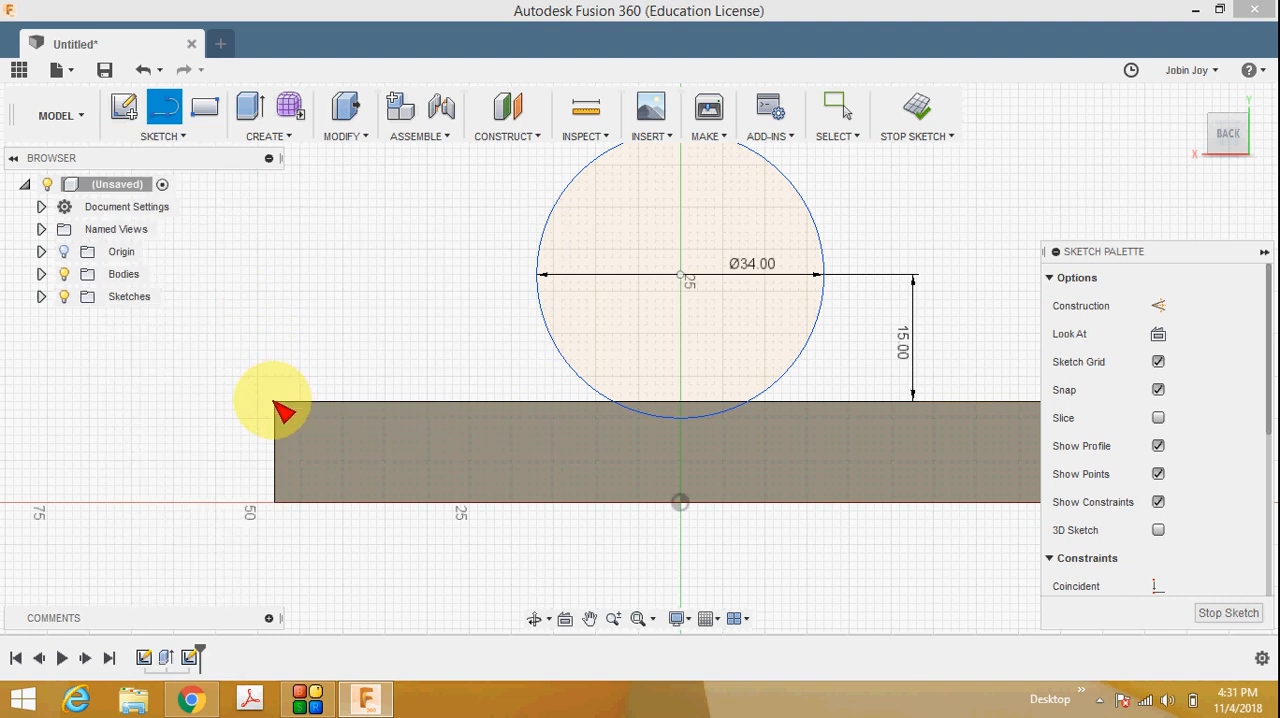
scroll(275, 404, "up", 3)
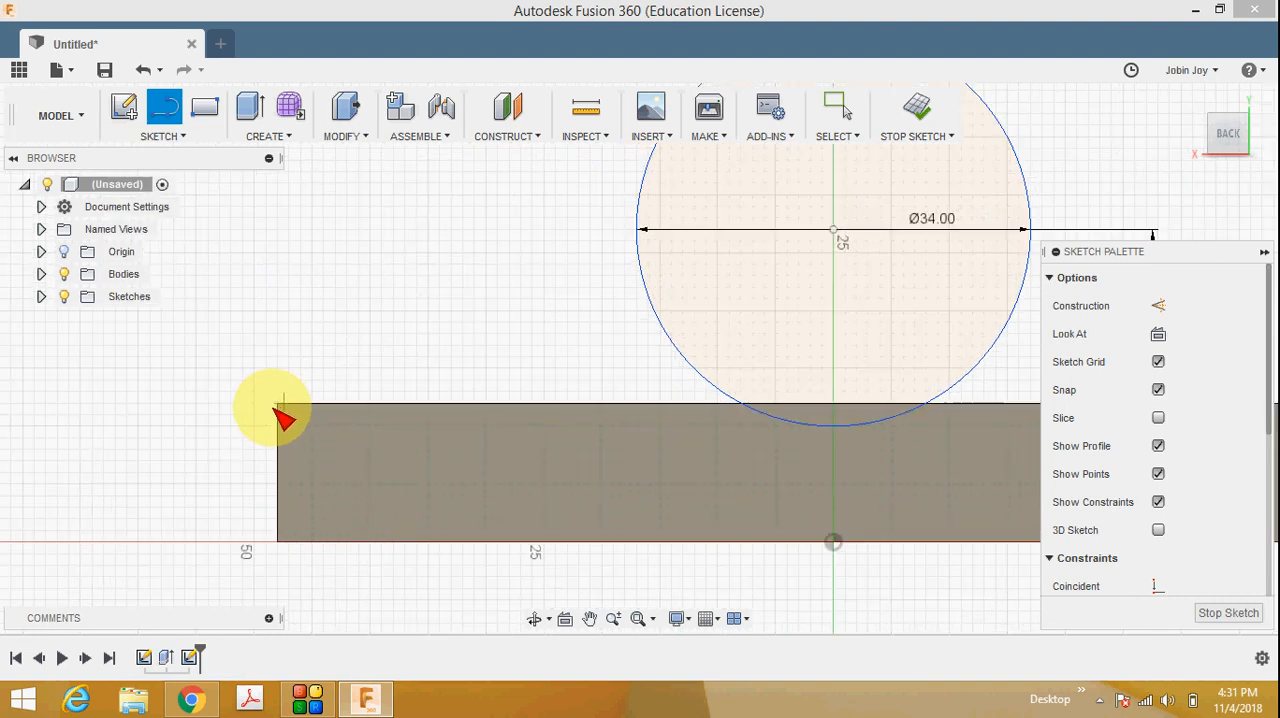
scroll(280, 405, "up", 3)
left_click(283, 400)
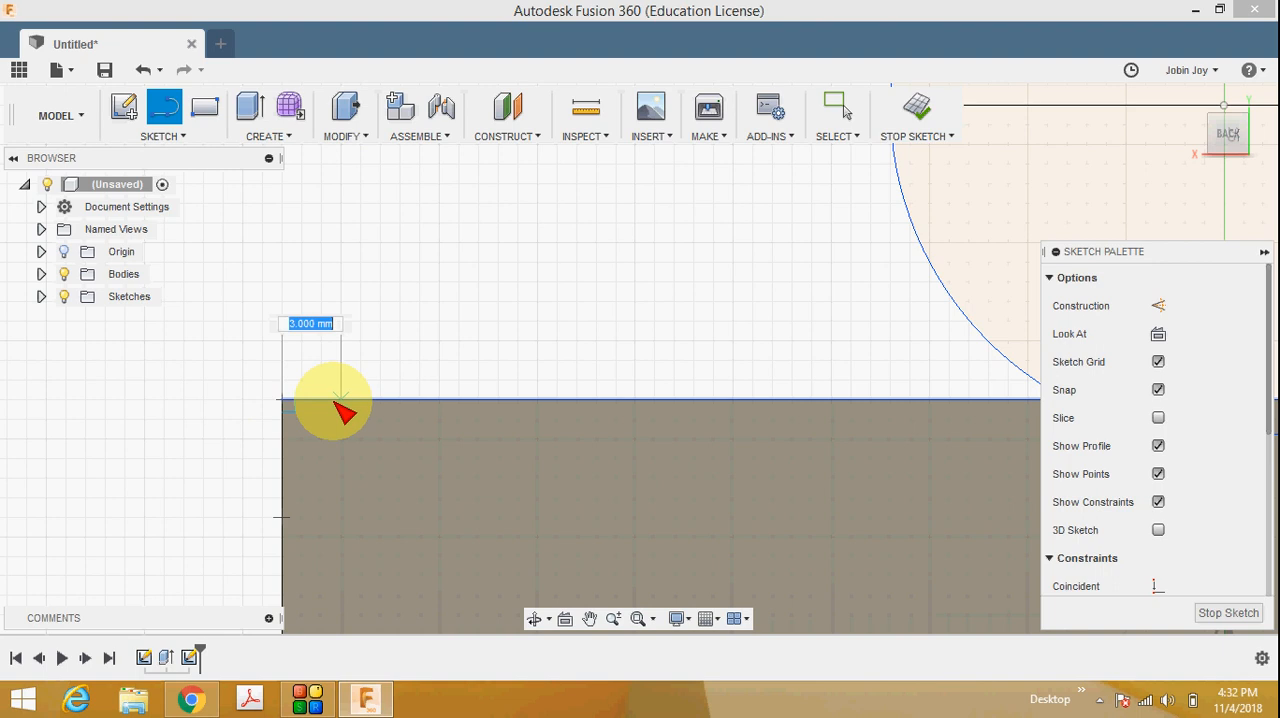
scroll(337, 402, "down", 3)
scroll(385, 283, "down", 2)
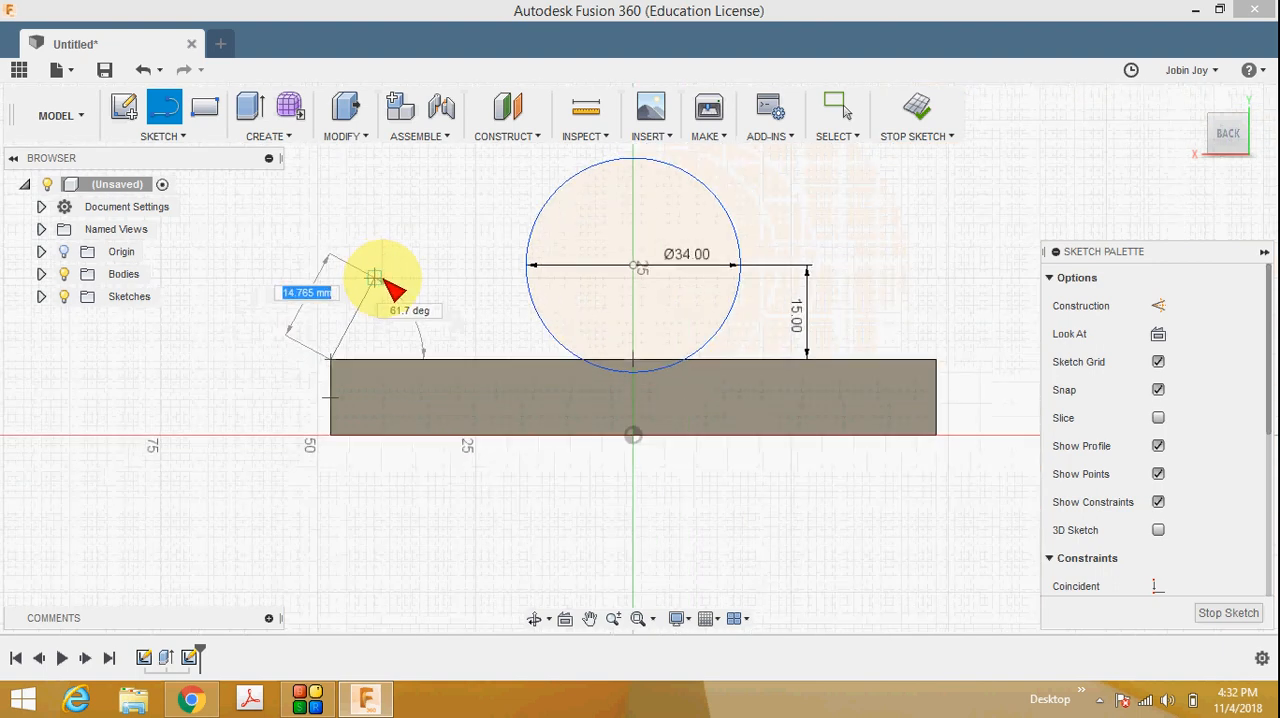
double_click(566, 196)
key("Escape")
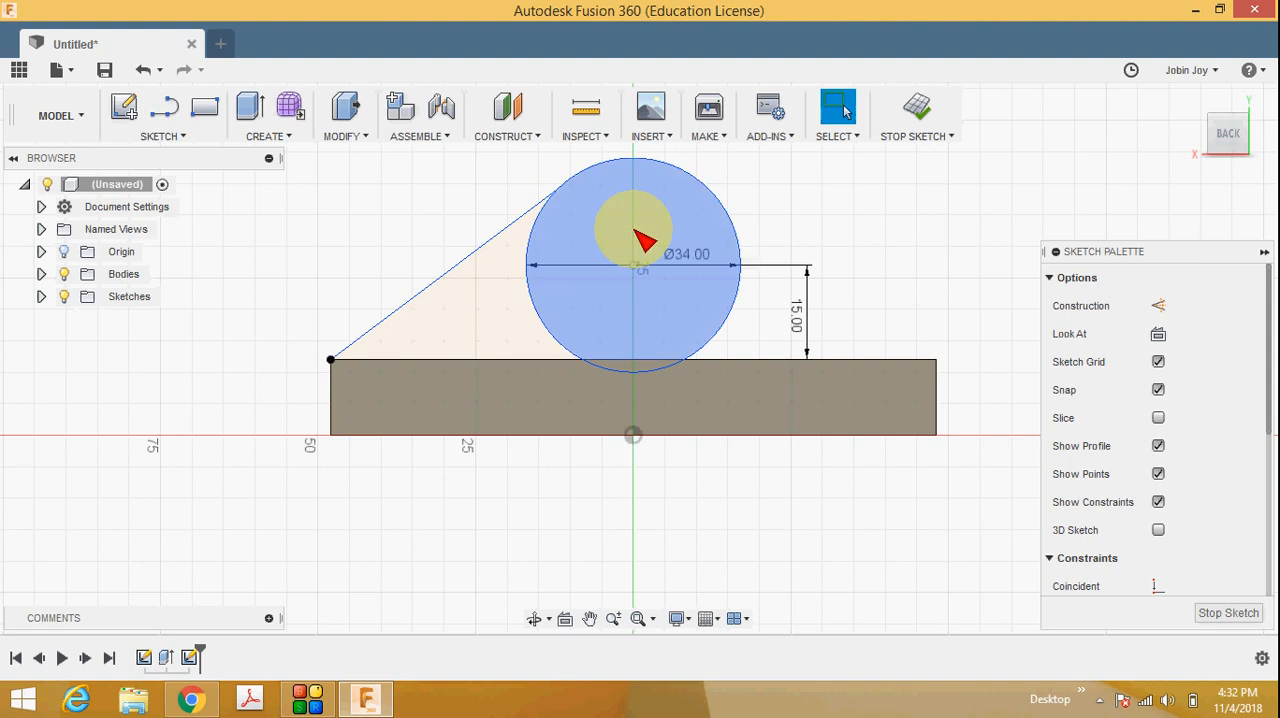
Draw a line about 43 mm long from the back face's upper-right corner to the circle's upper-right side.
left_click(170, 136)
left_click(171, 180)
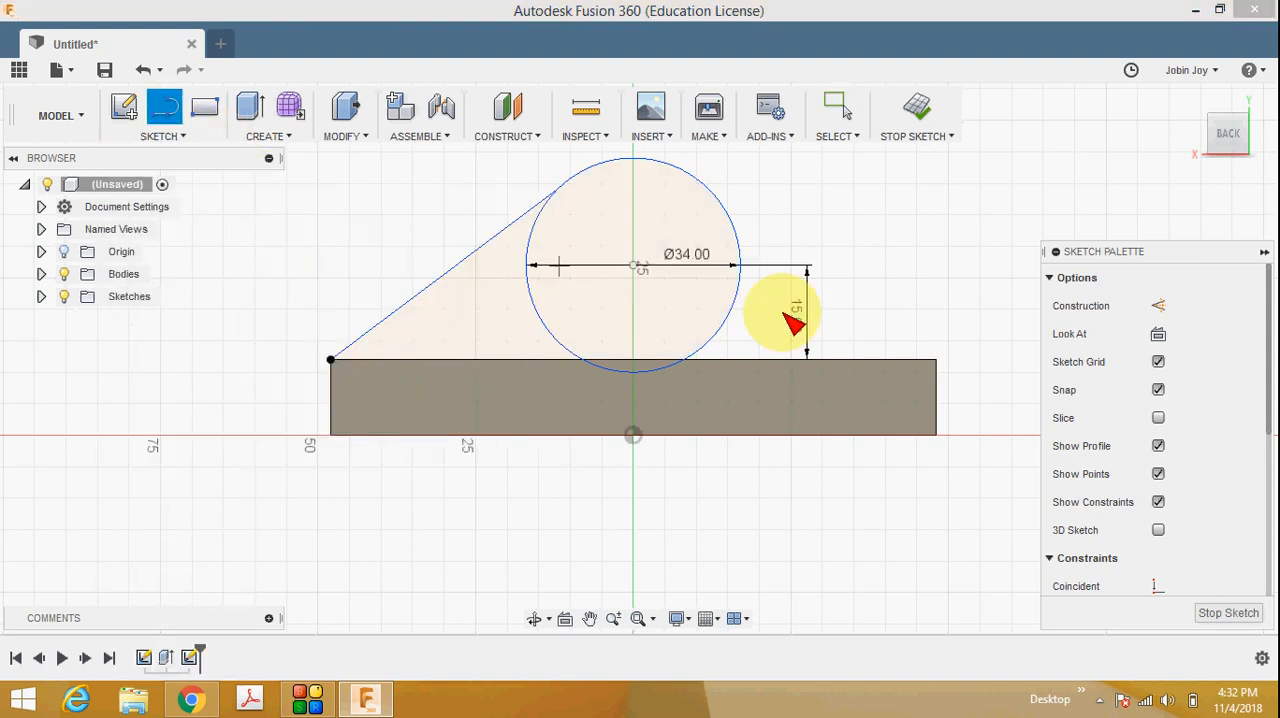
left_click(935, 359)
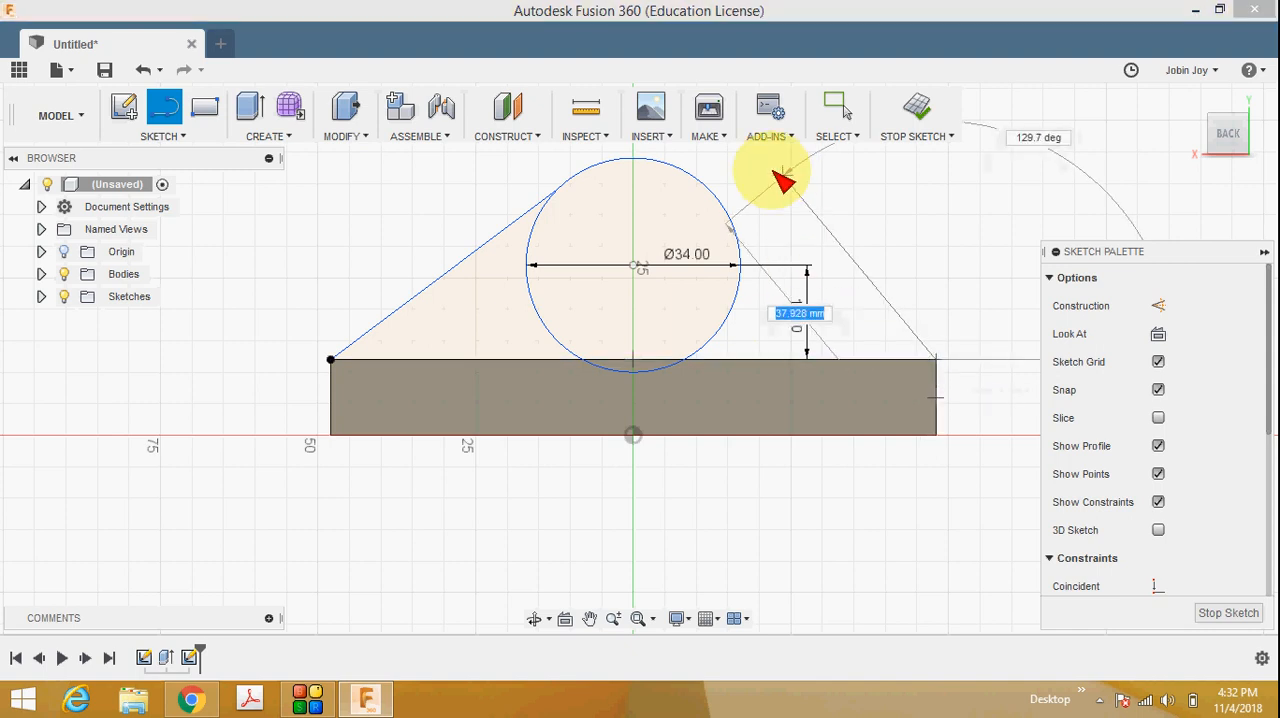
double_click(713, 200)
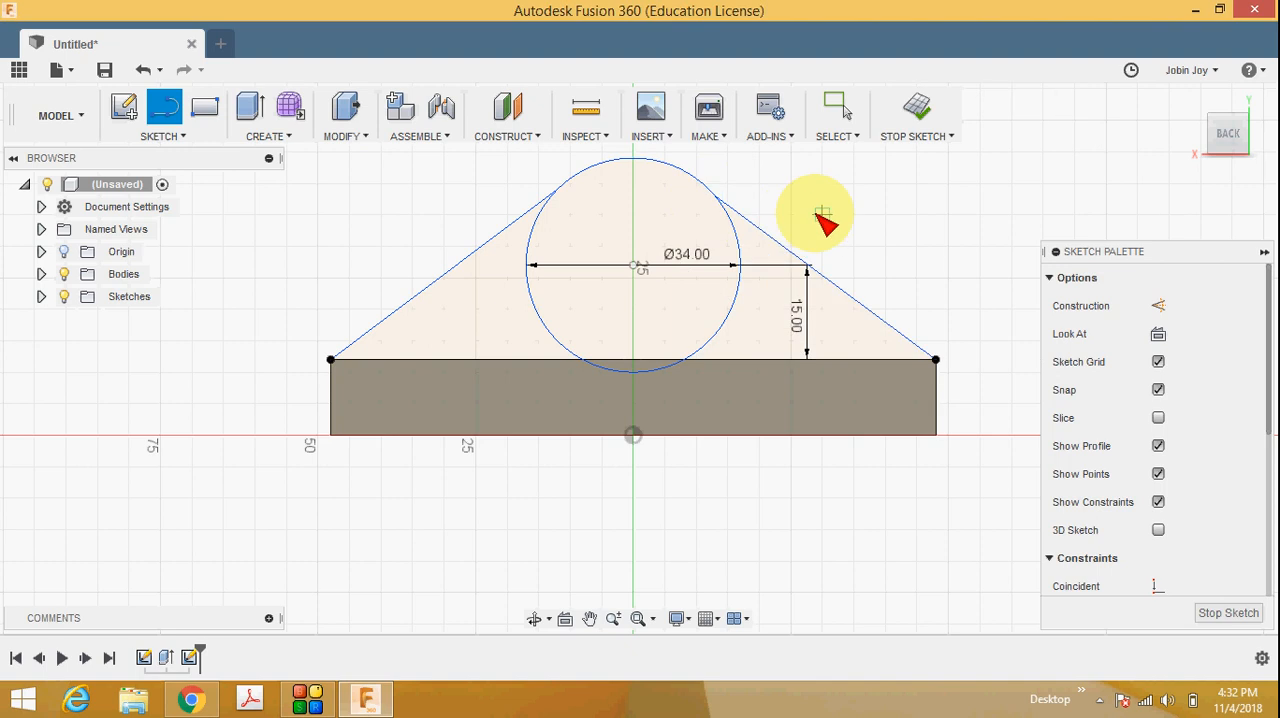
key("Escape")
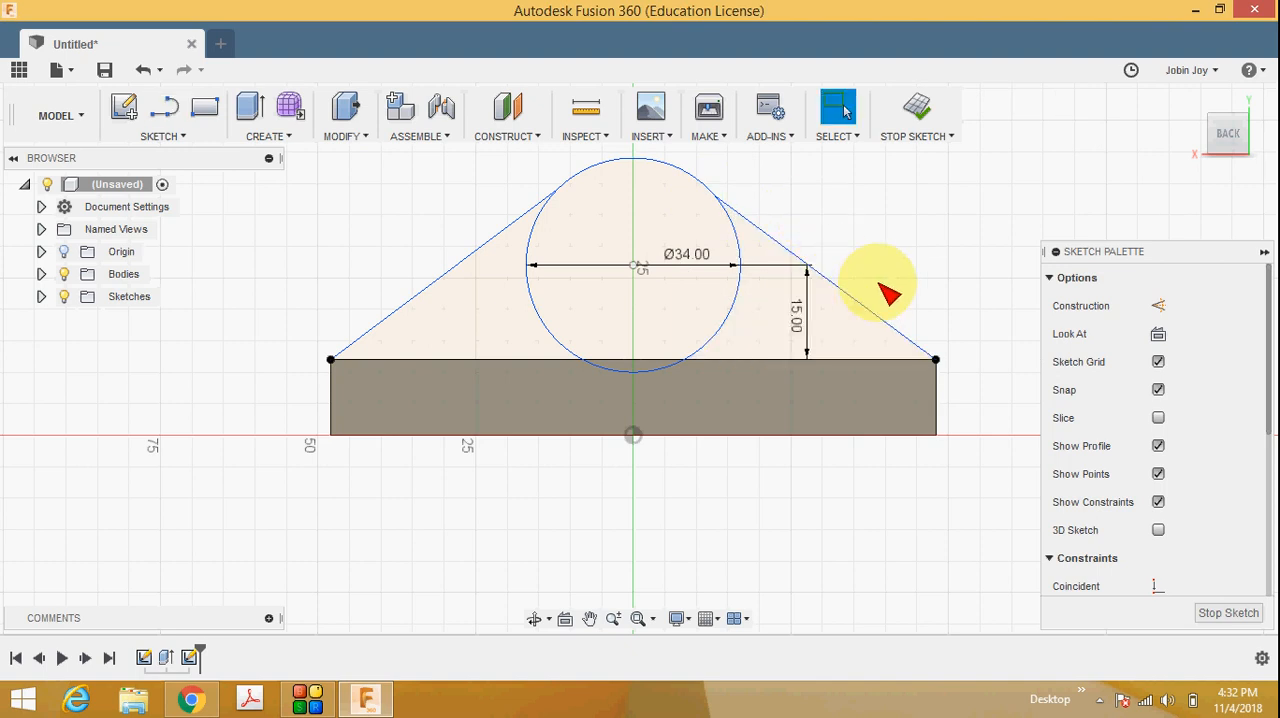
Apply a Tangent constraint between the circle and the right sloping line.
left_click(797, 252)
left_click(828, 228)
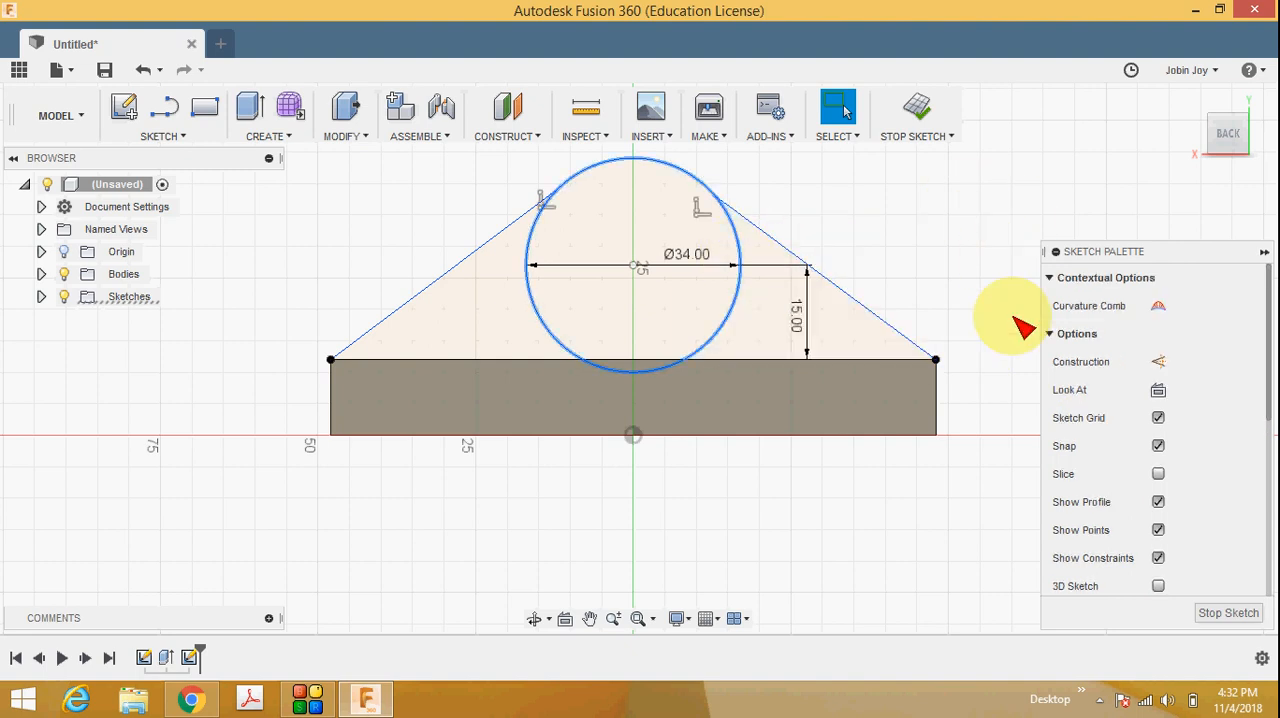
left_click(794, 250, "ctrl")
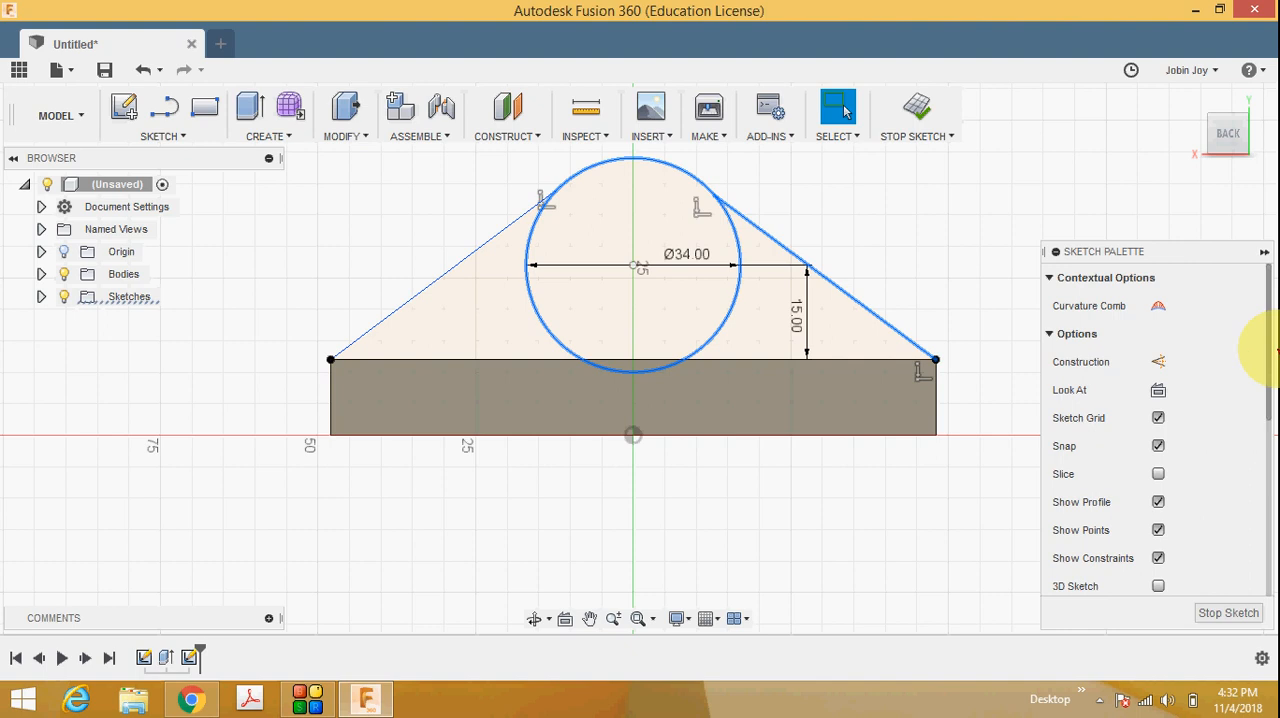
left_click_drag(1268, 400, 1262, 518)
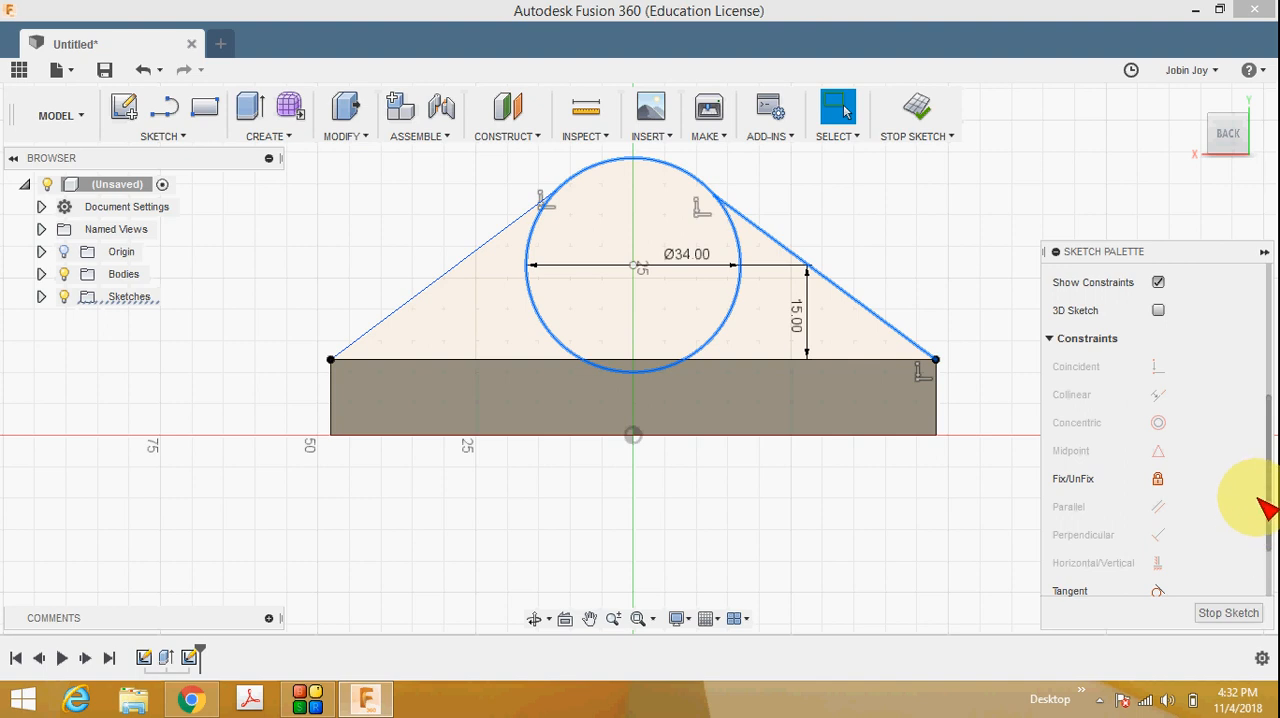
left_click_drag(1268, 507, 1268, 537)
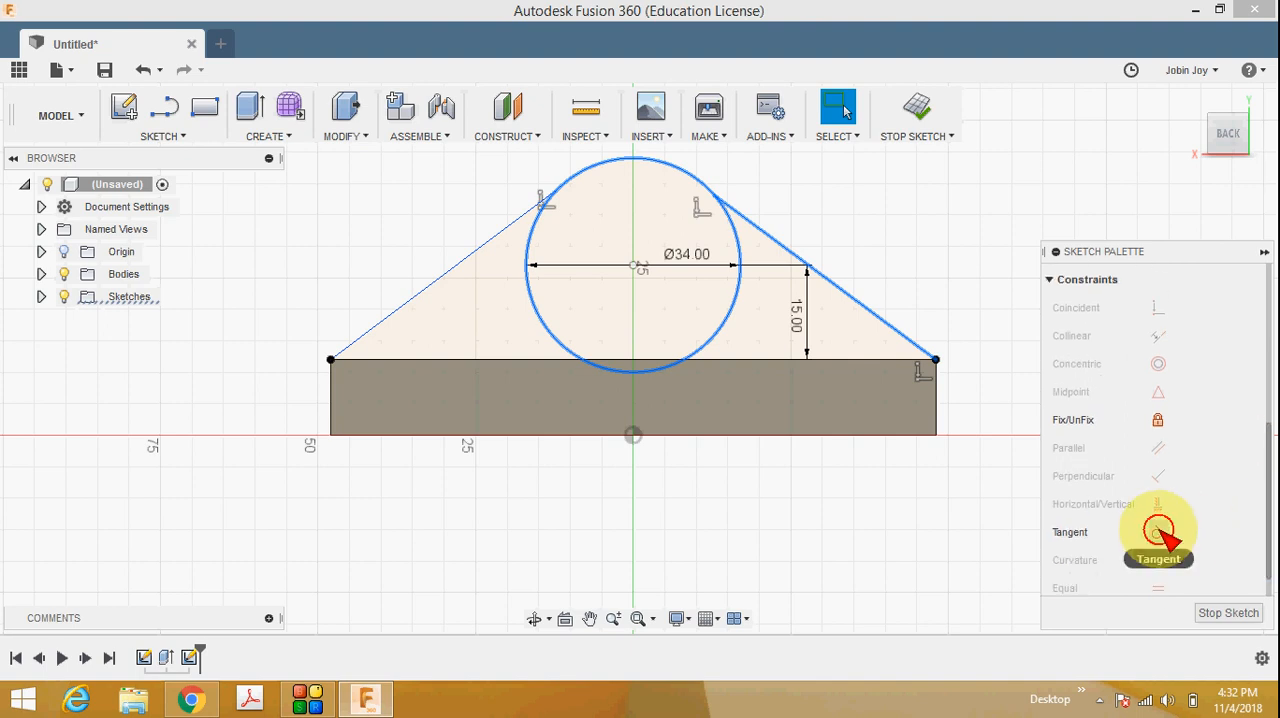
left_click(1160, 530)
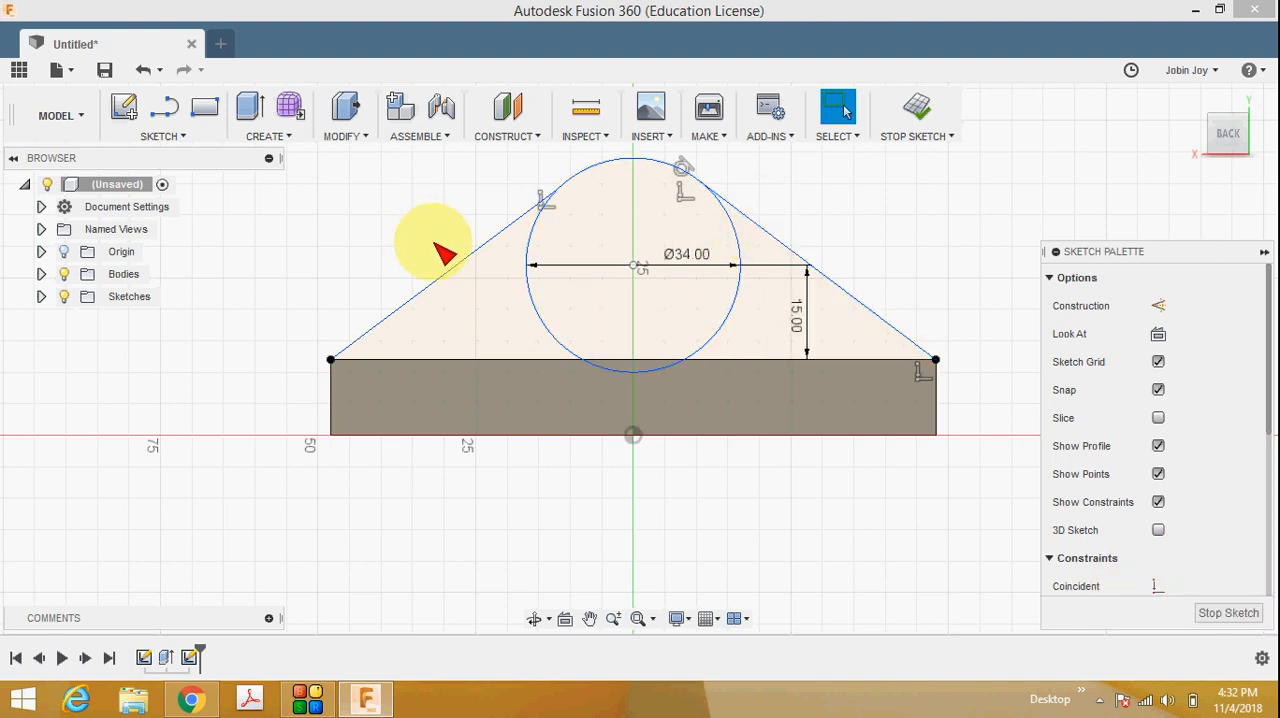
Apply a Tangent constraint between the circle and the left sloping line.
left_click(476, 252)
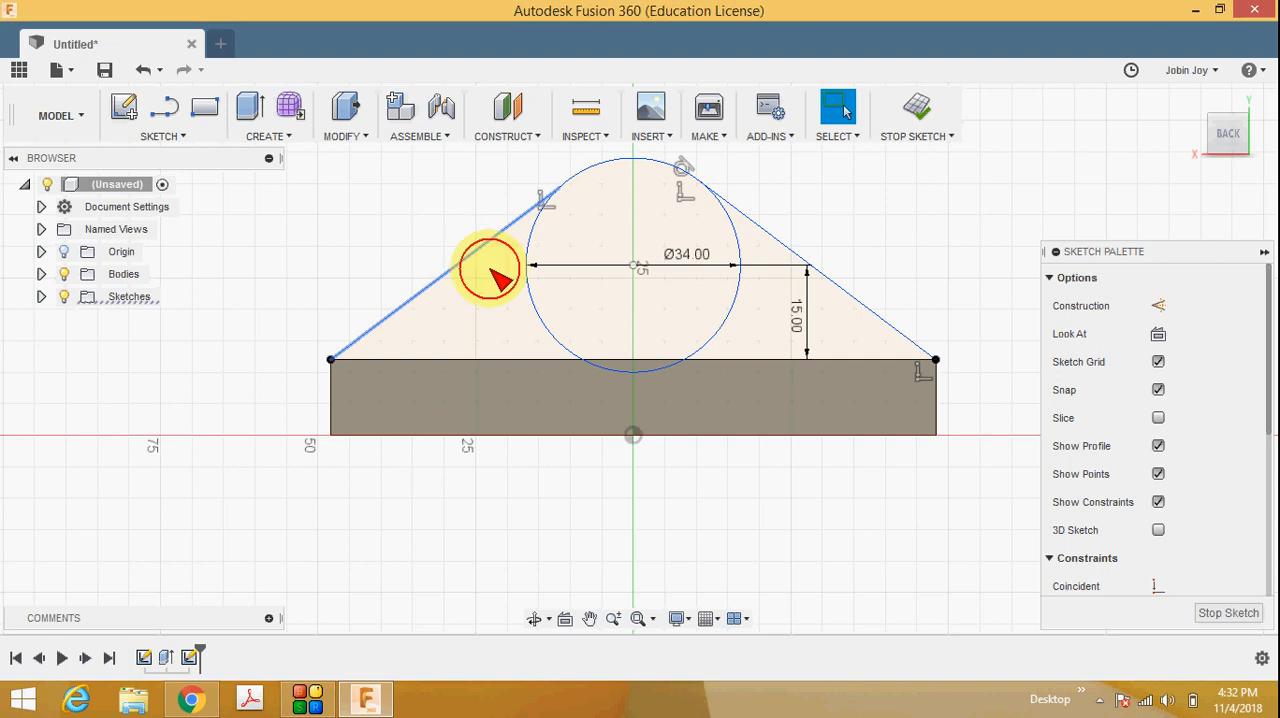
left_click(528, 270)
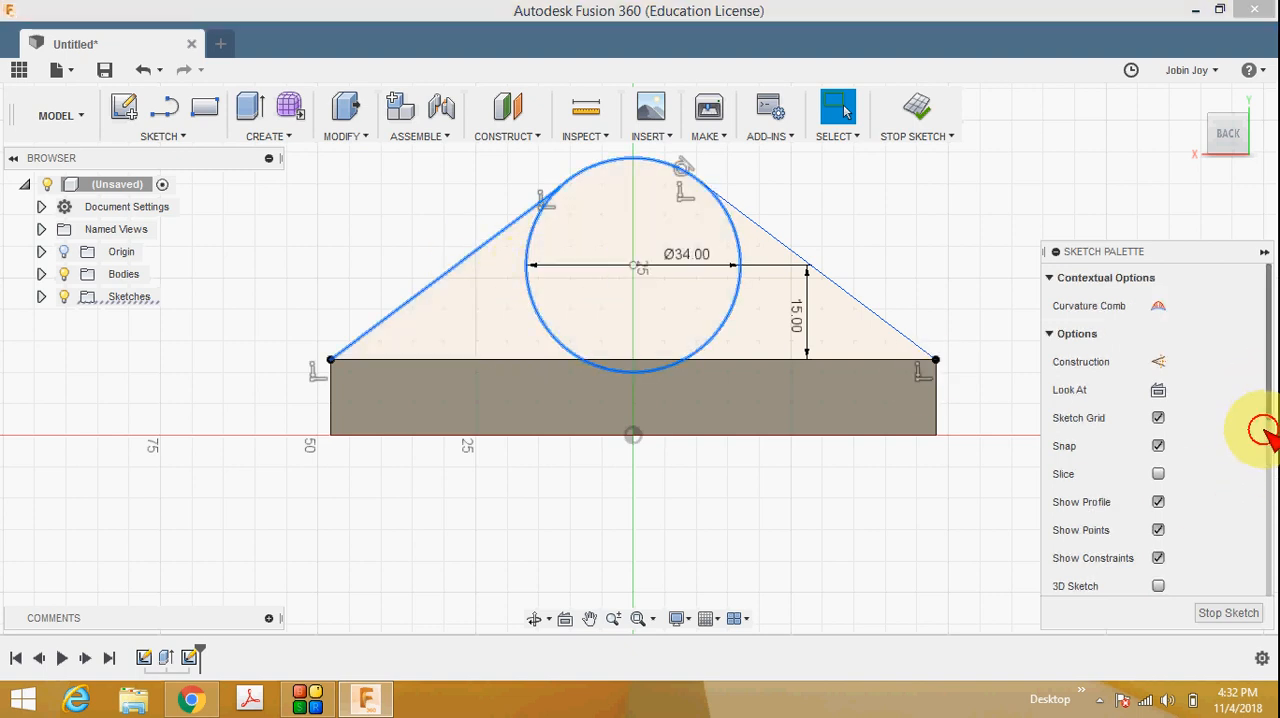
left_click_drag(1266, 428, 1262, 557)
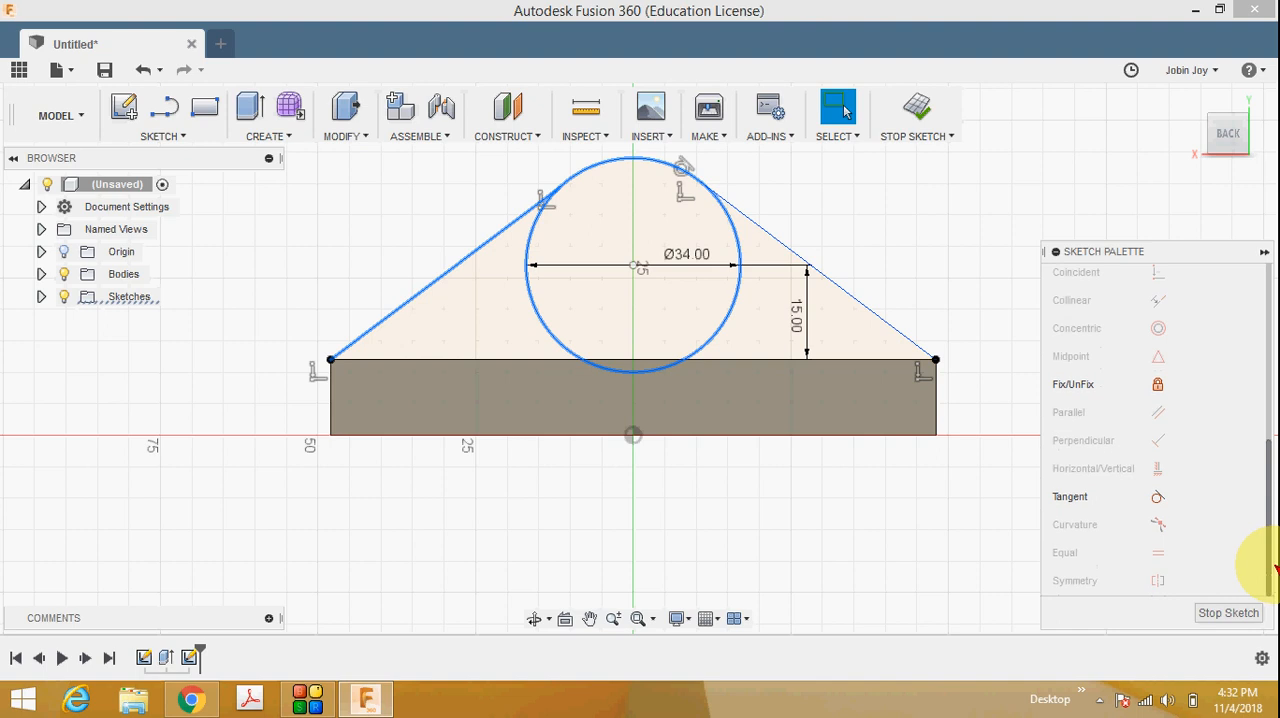
left_click(1158, 498)
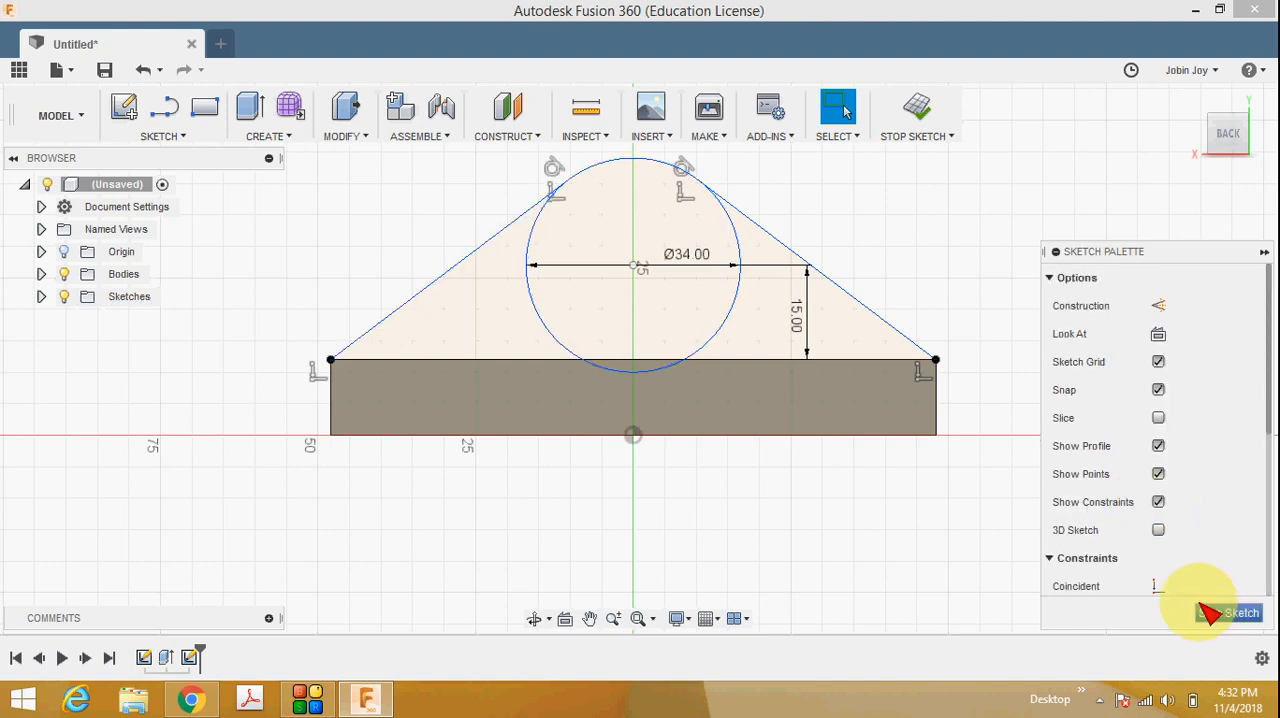
Trim away the circle's sides and bottom, leaving only the top arc between the two tangent lines, and finish the sketch.
left_click(575, 207)
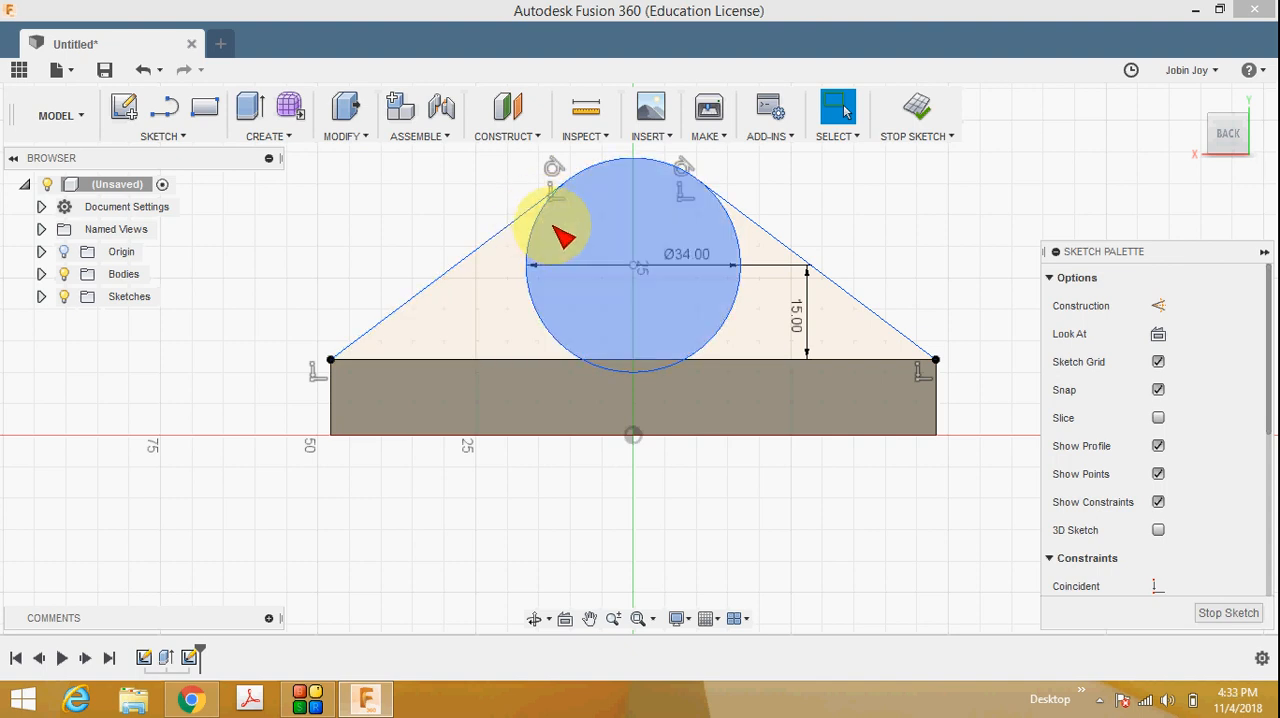
left_click(178, 138)
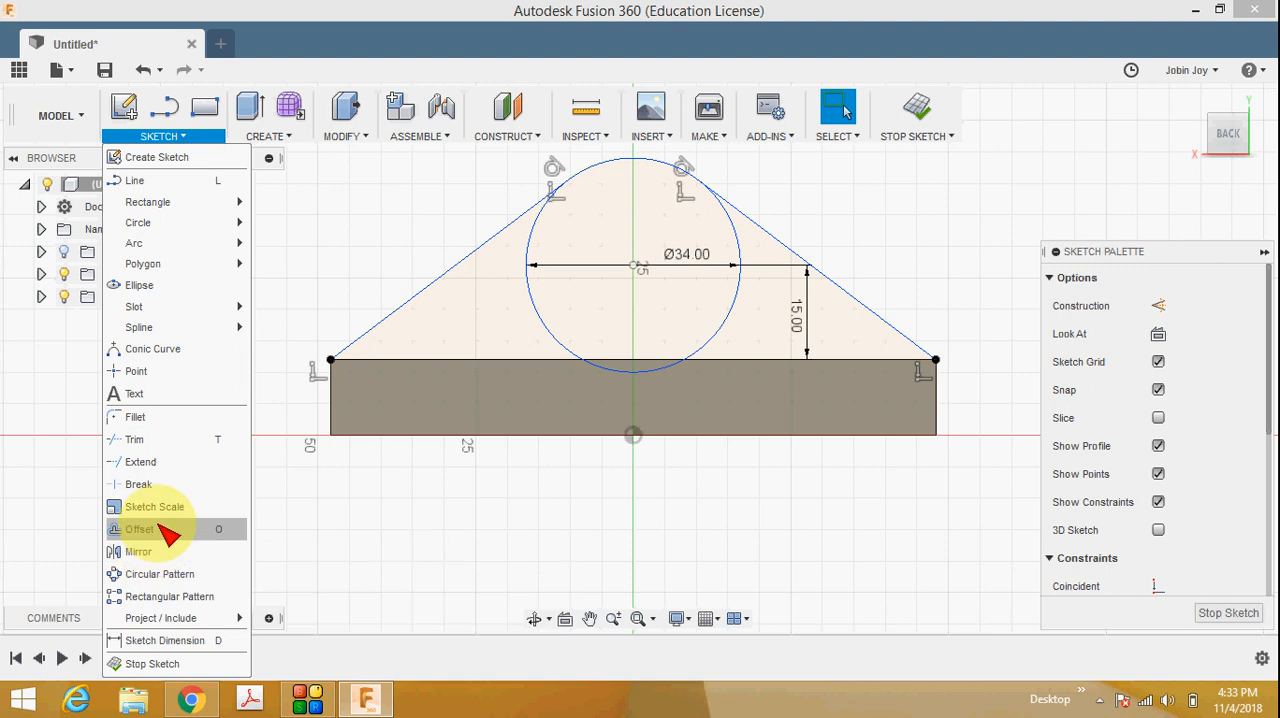
left_click(178, 441)
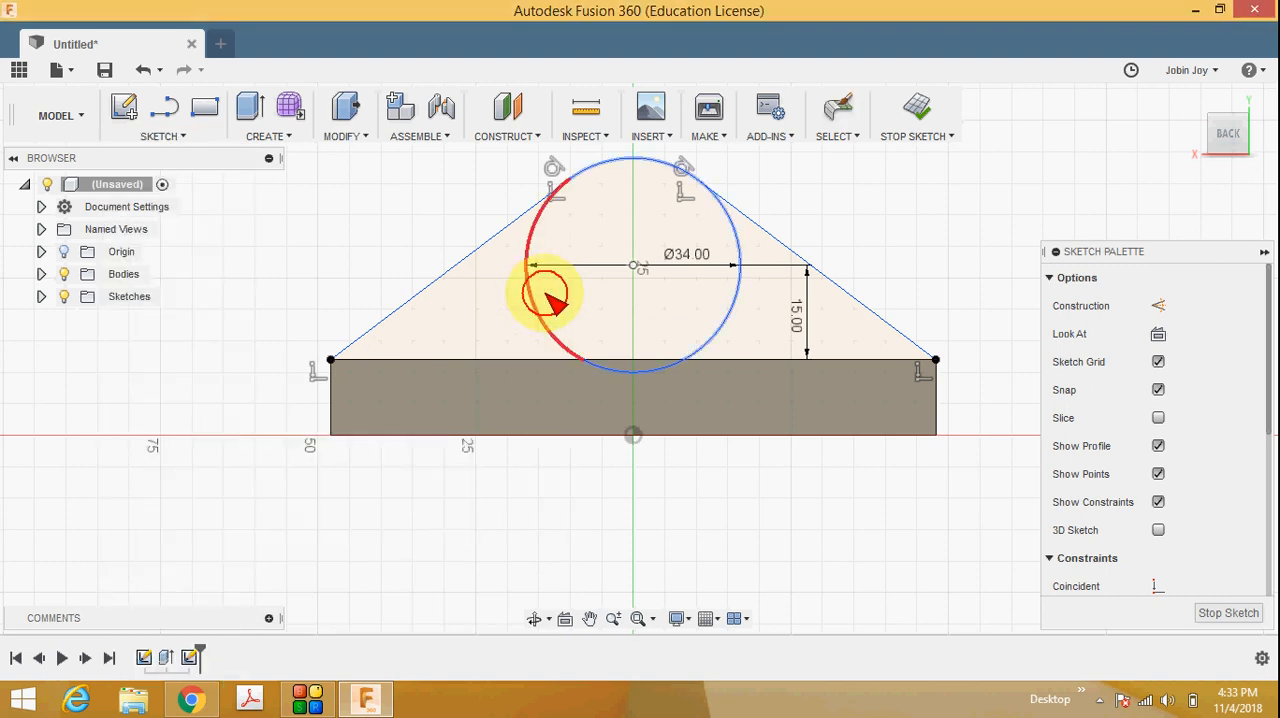
left_click(543, 290)
left_click(617, 371)
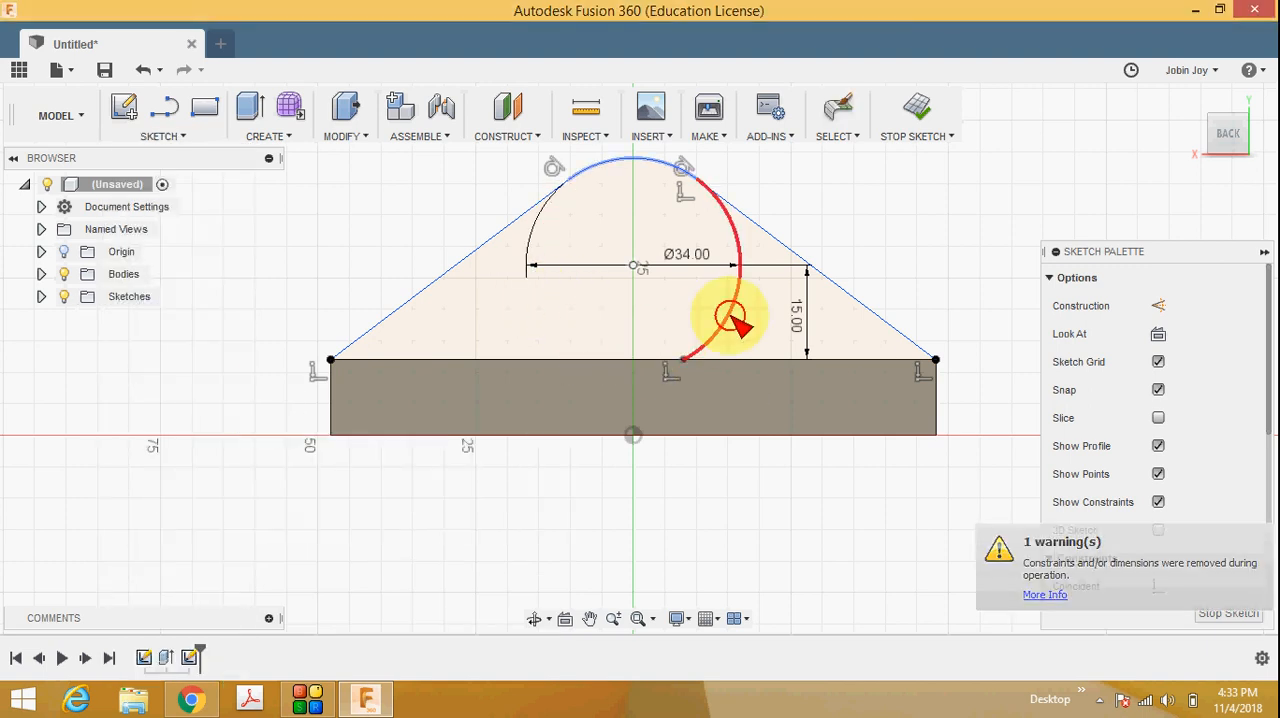
left_click(738, 322)
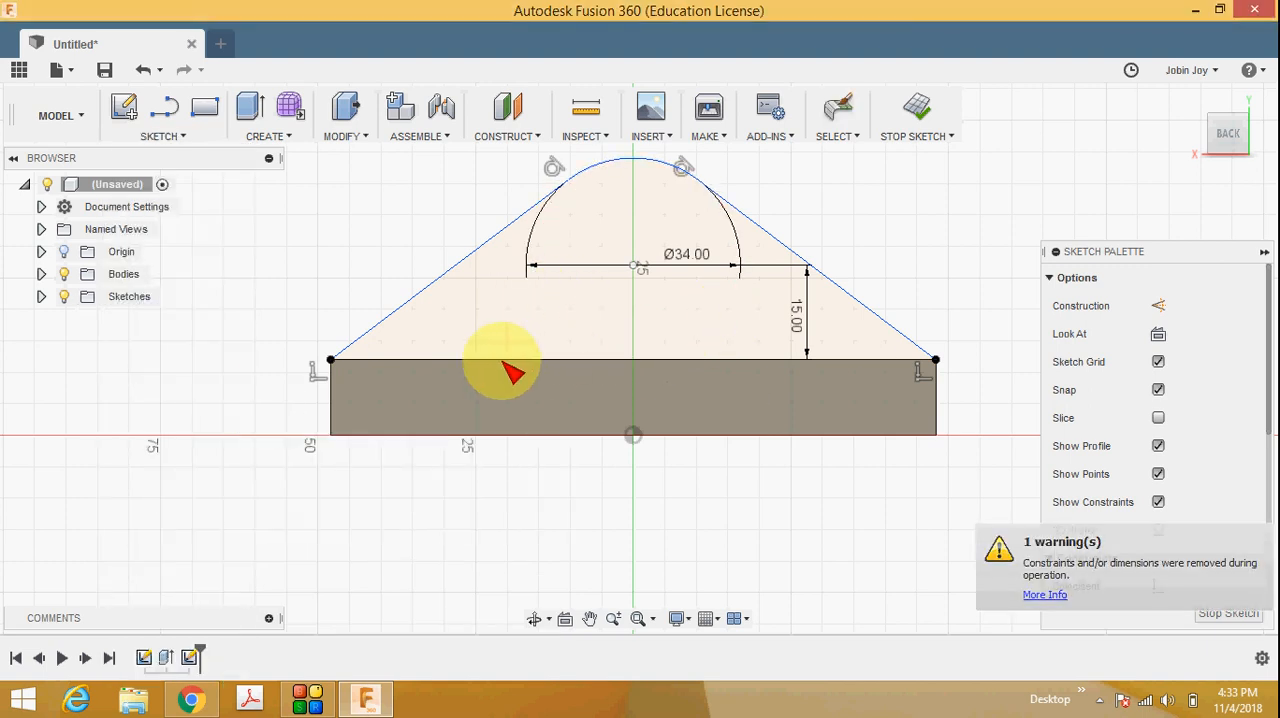
left_click(1222, 618)
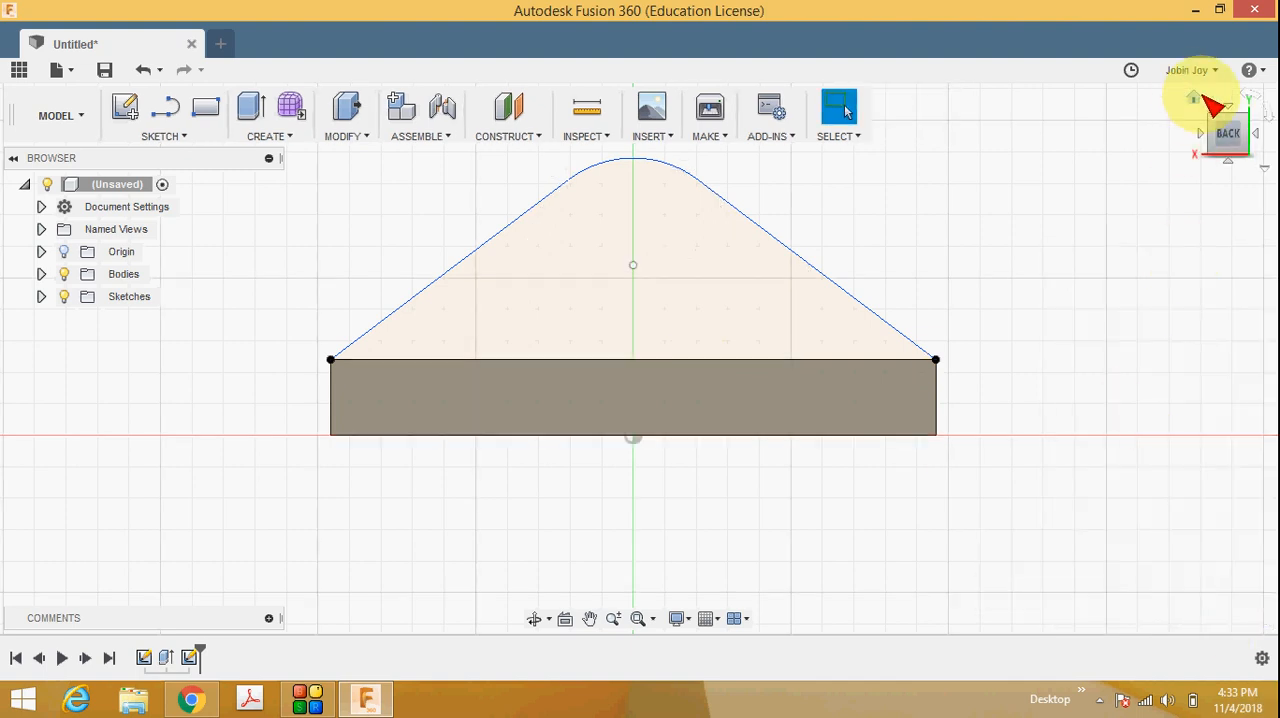
Extrude the rounded triangular profile 10 mm forward over the base, joining it to the body as the upright rear plate.
left_click(1195, 95)
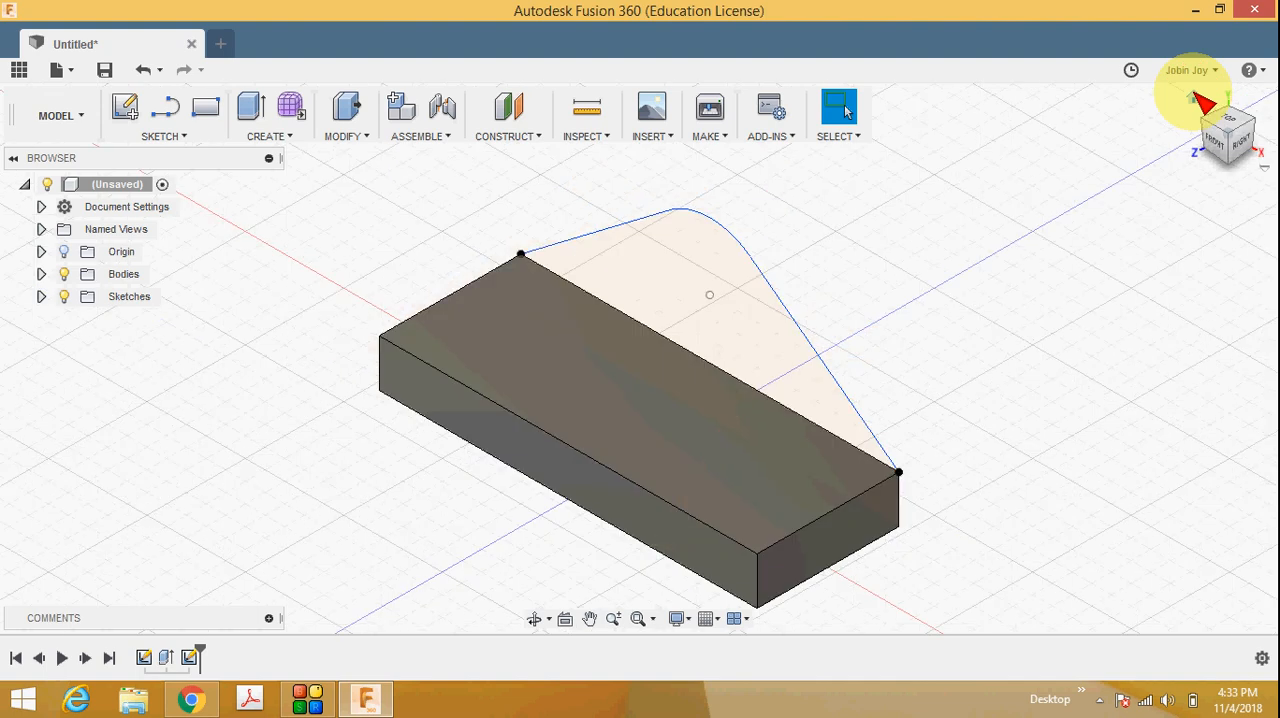
left_click(278, 138)
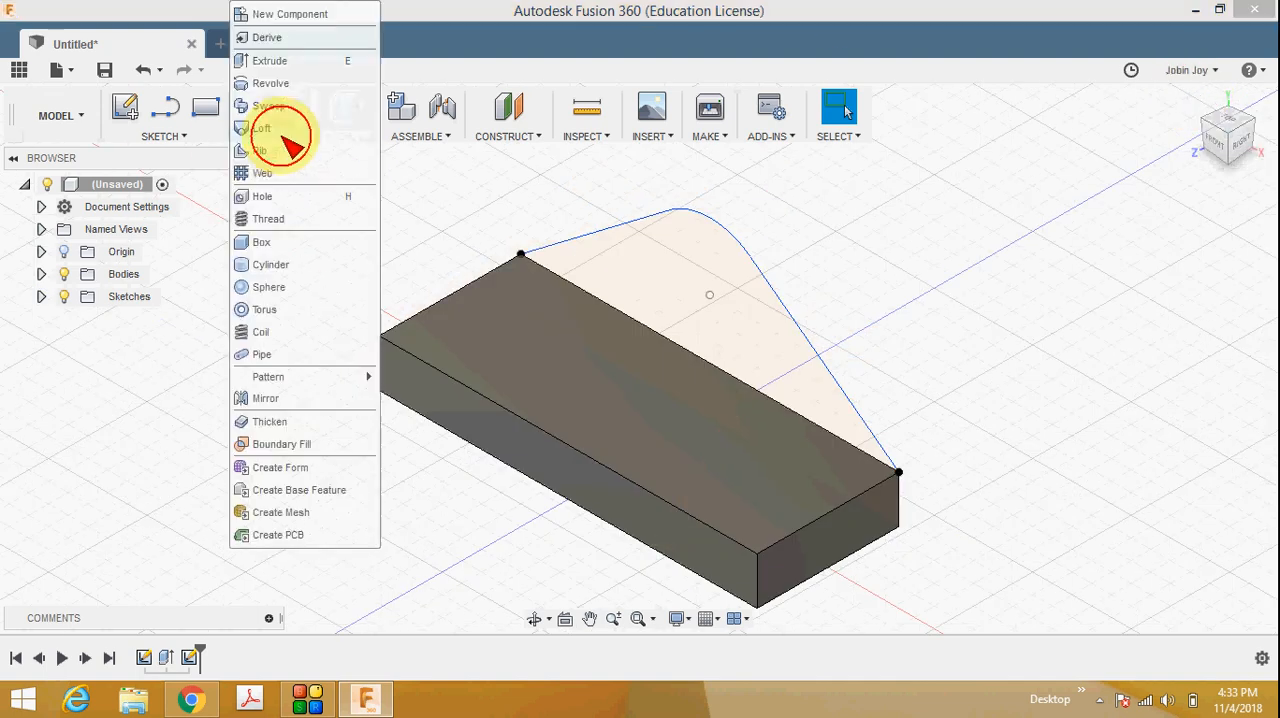
left_click(298, 62)
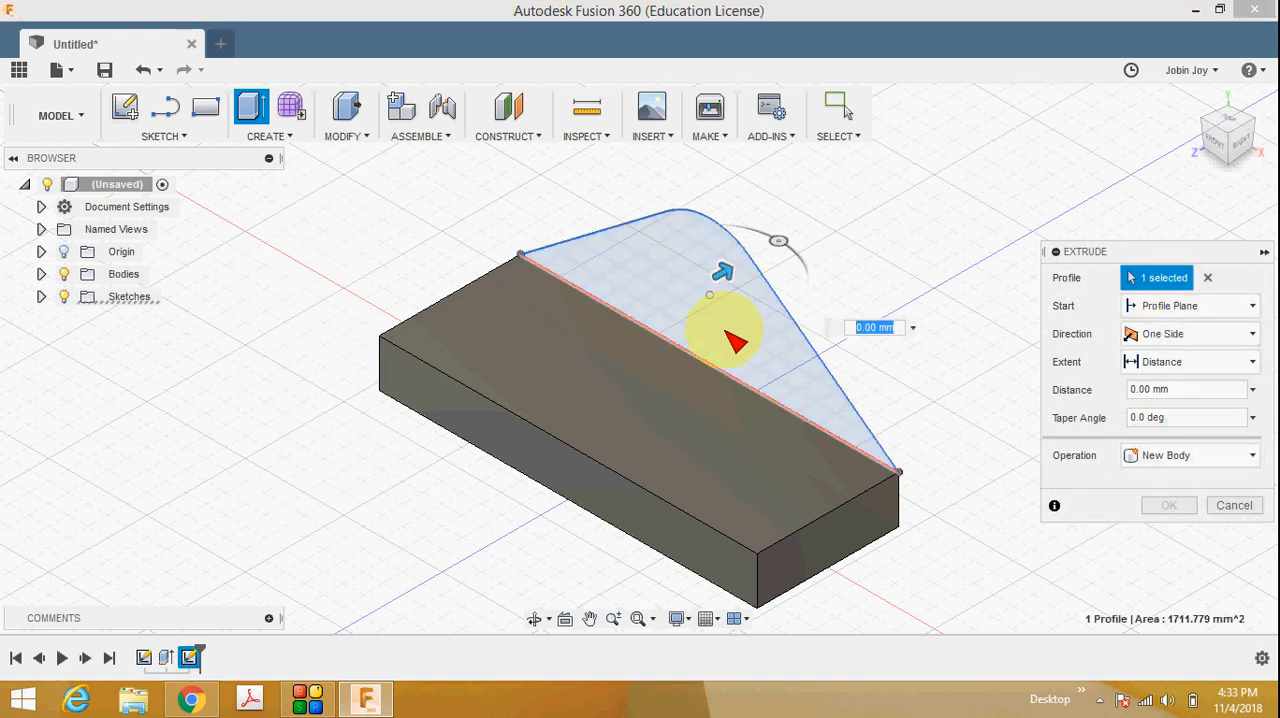
left_click_drag(728, 274, 668, 320)
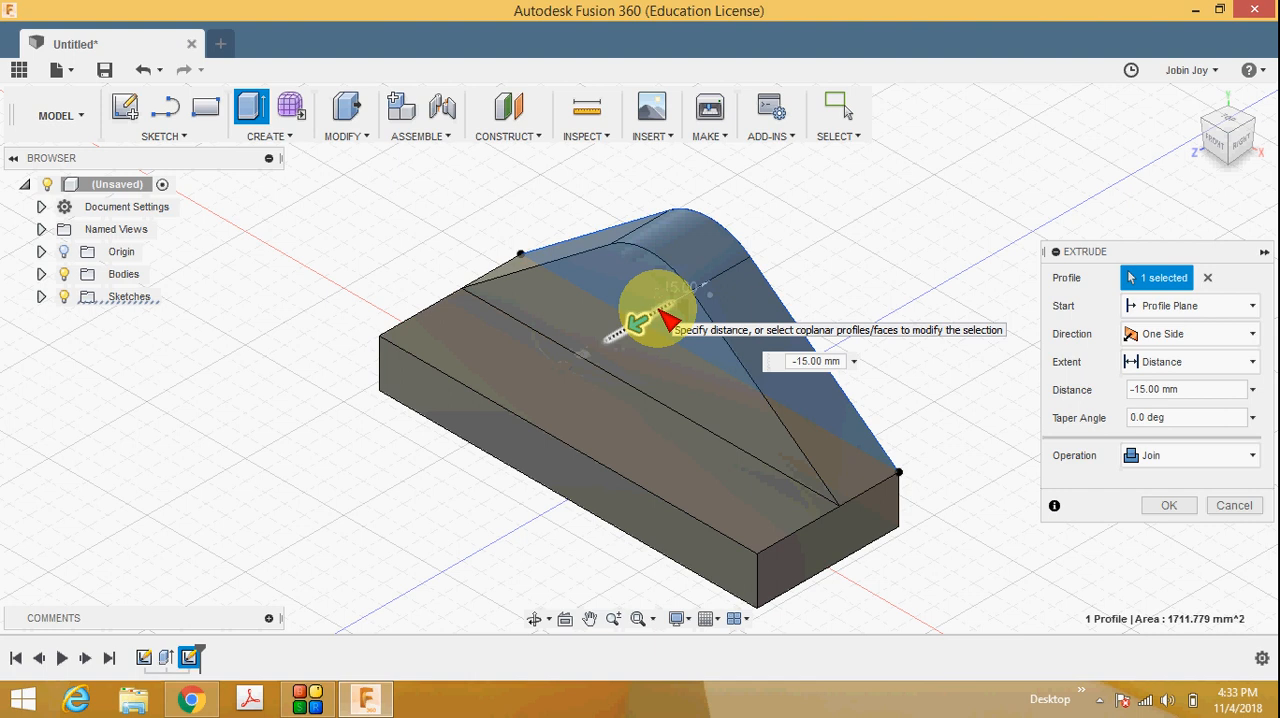
left_click(189, 698)
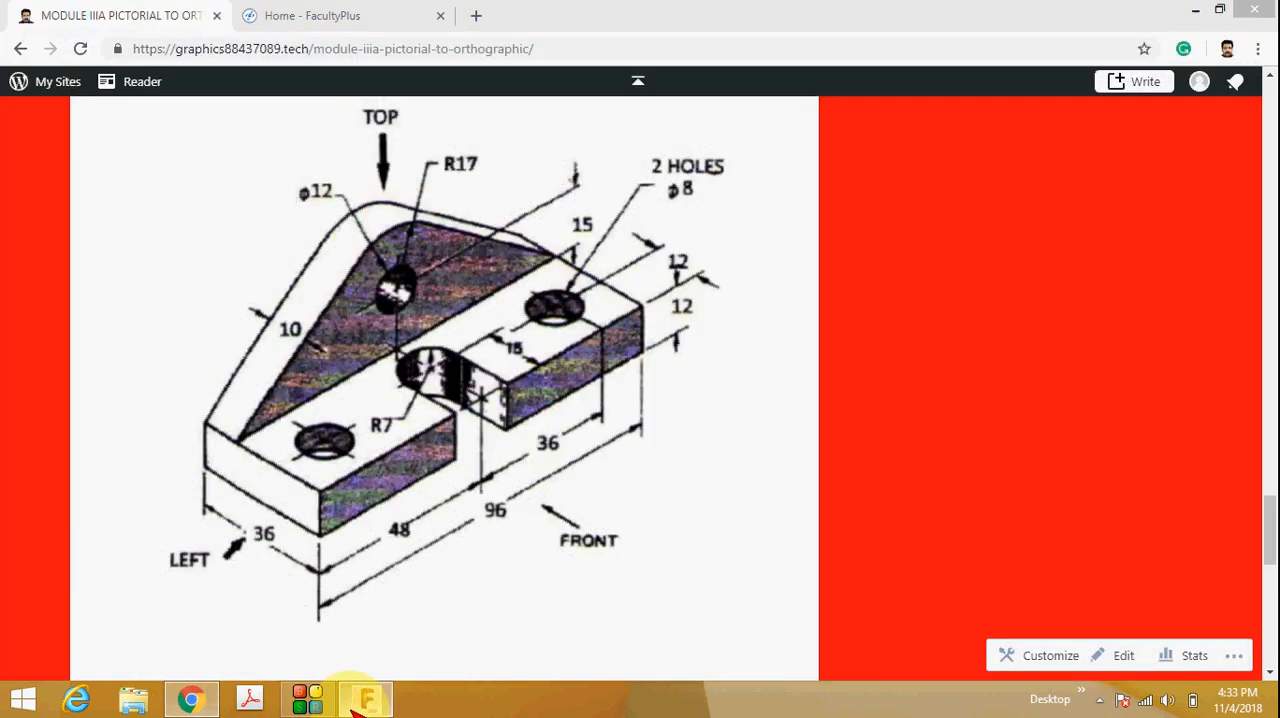
left_click(366, 698)
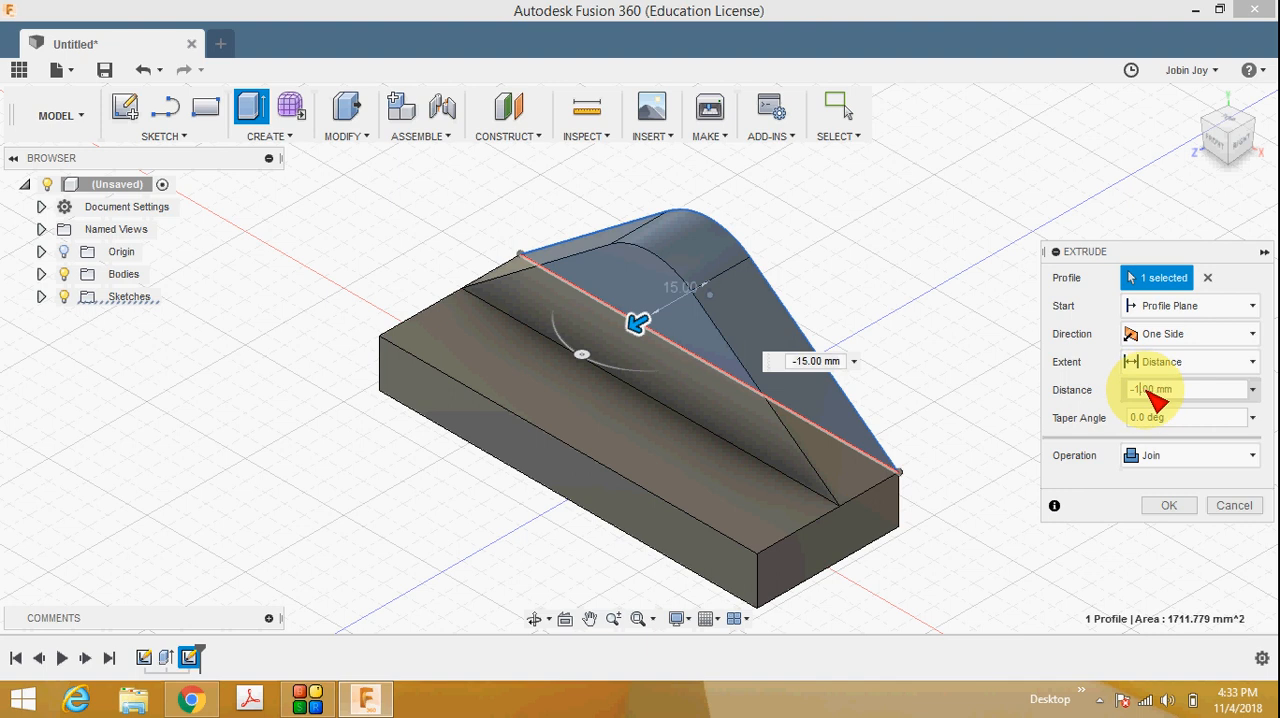
type("0")
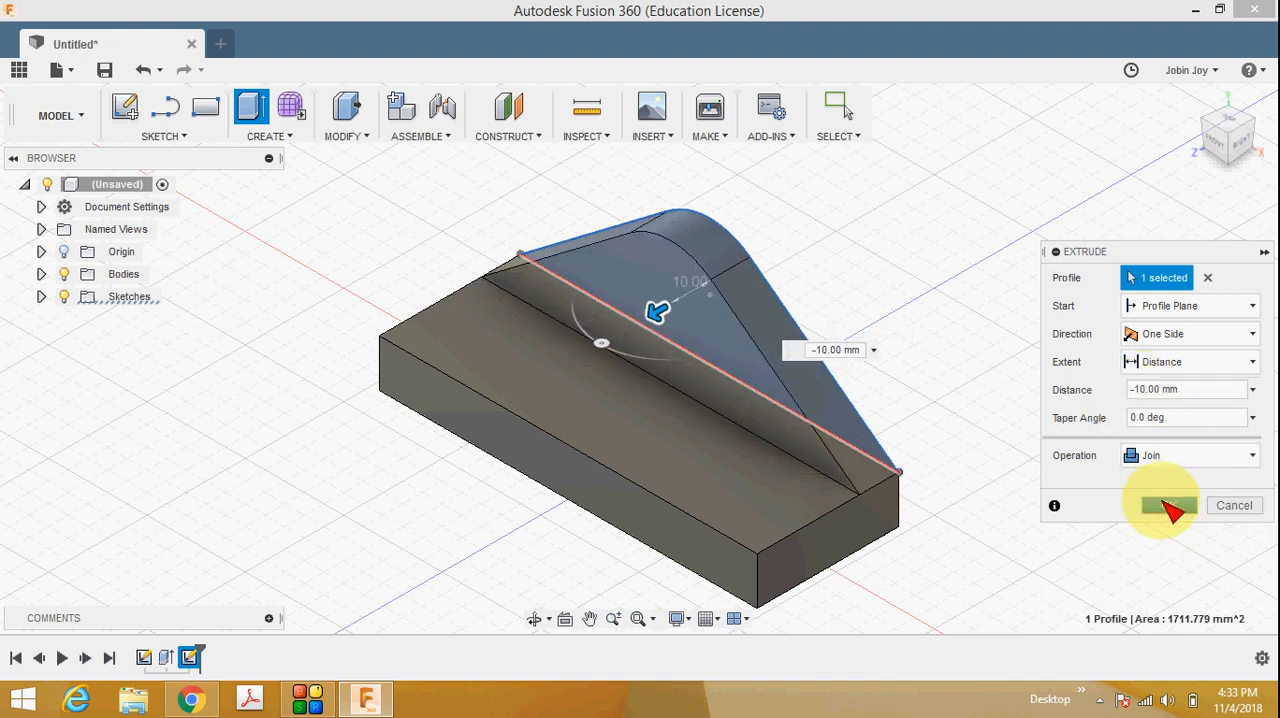
left_click(1170, 506)
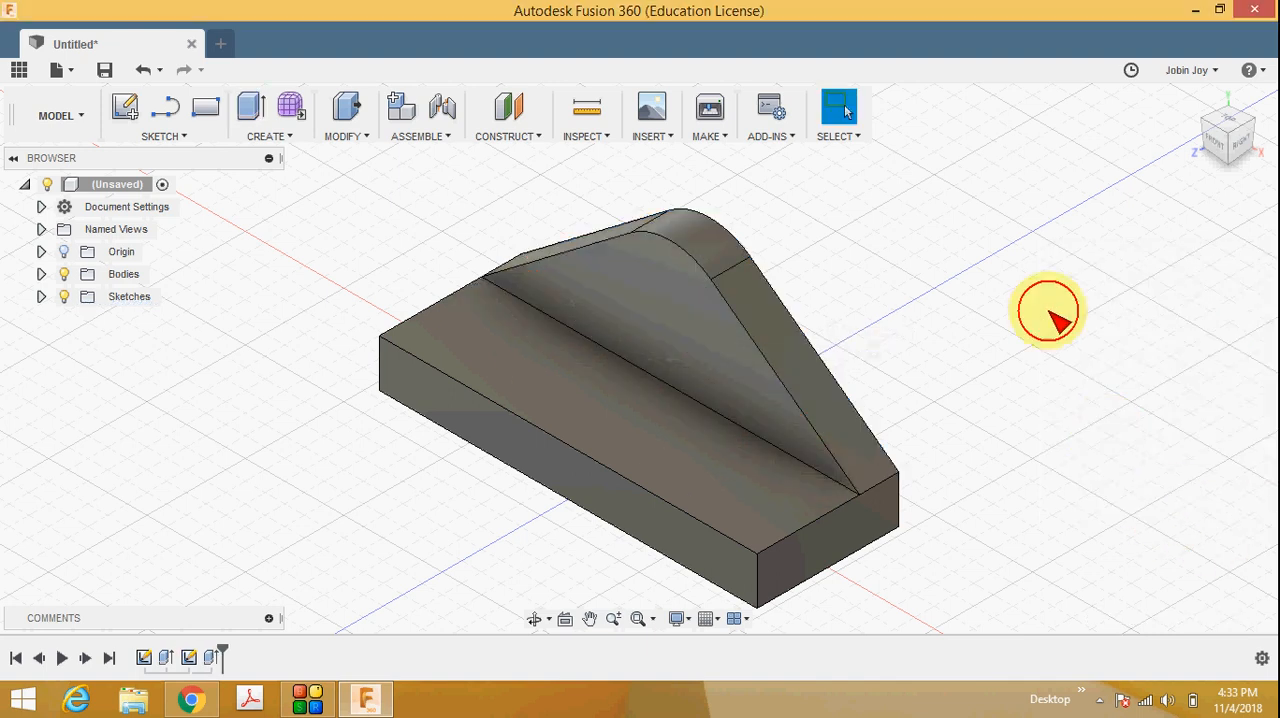
Start a sketch on the rear plate's front face and draw a 12 mm diameter circle on the vertical centreline below the rounded top.
left_click(1218, 143)
left_click(1200, 100)
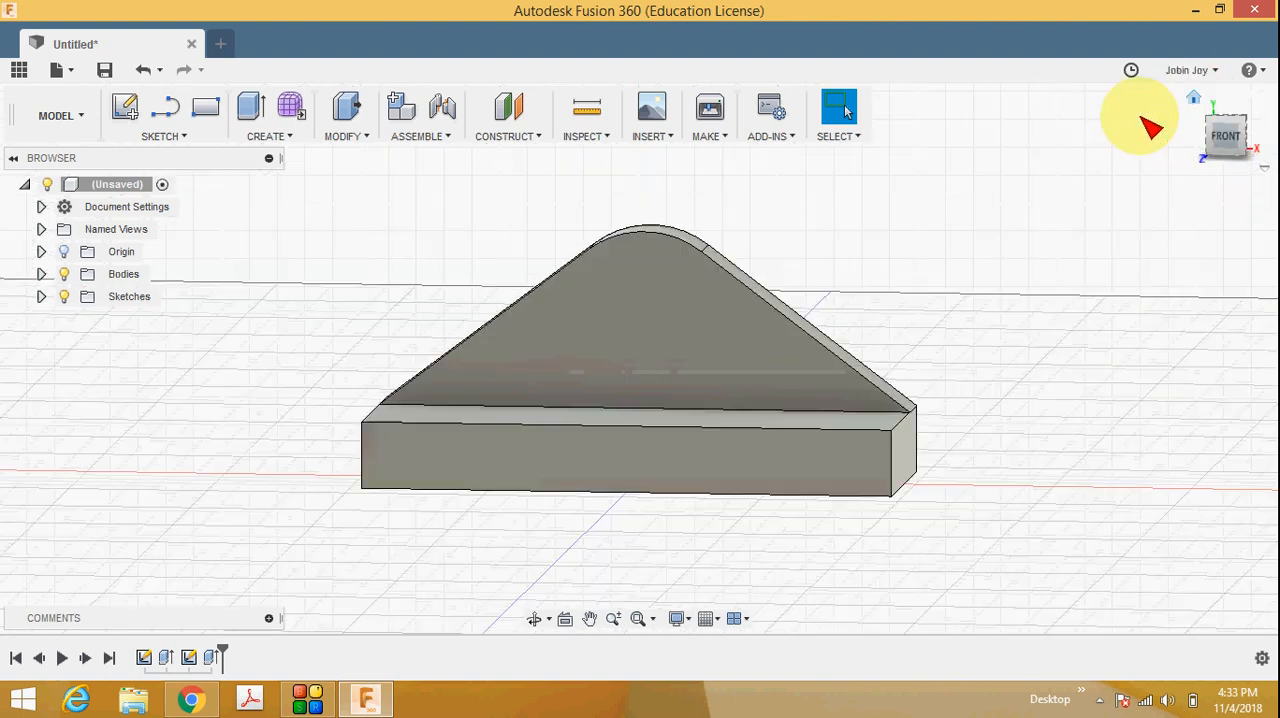
left_click(192, 699)
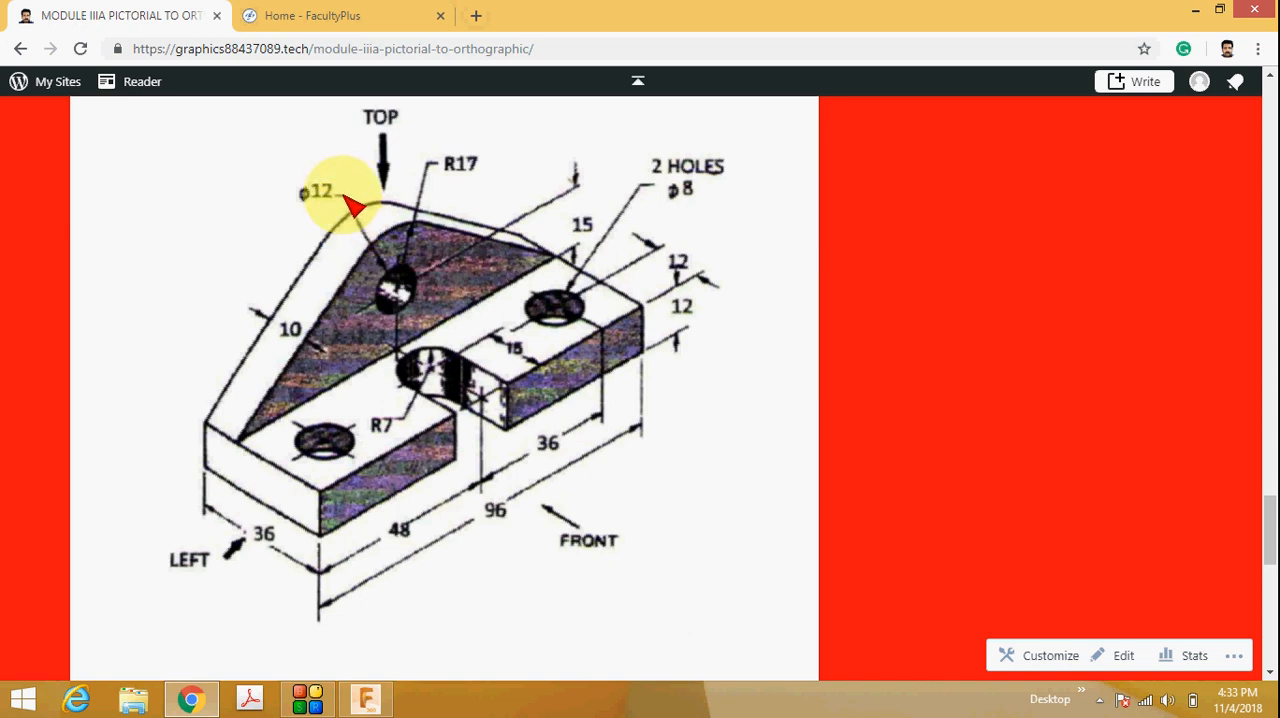
left_click(368, 700)
right_click(664, 320)
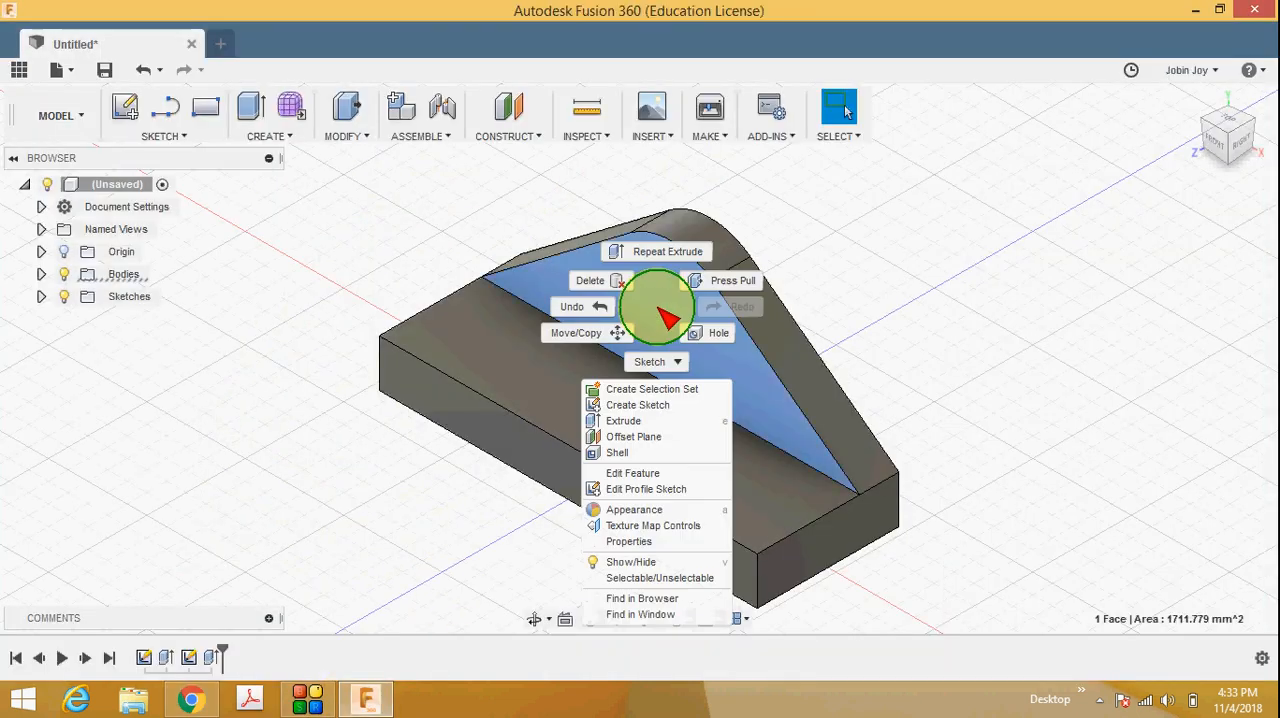
left_click(645, 405)
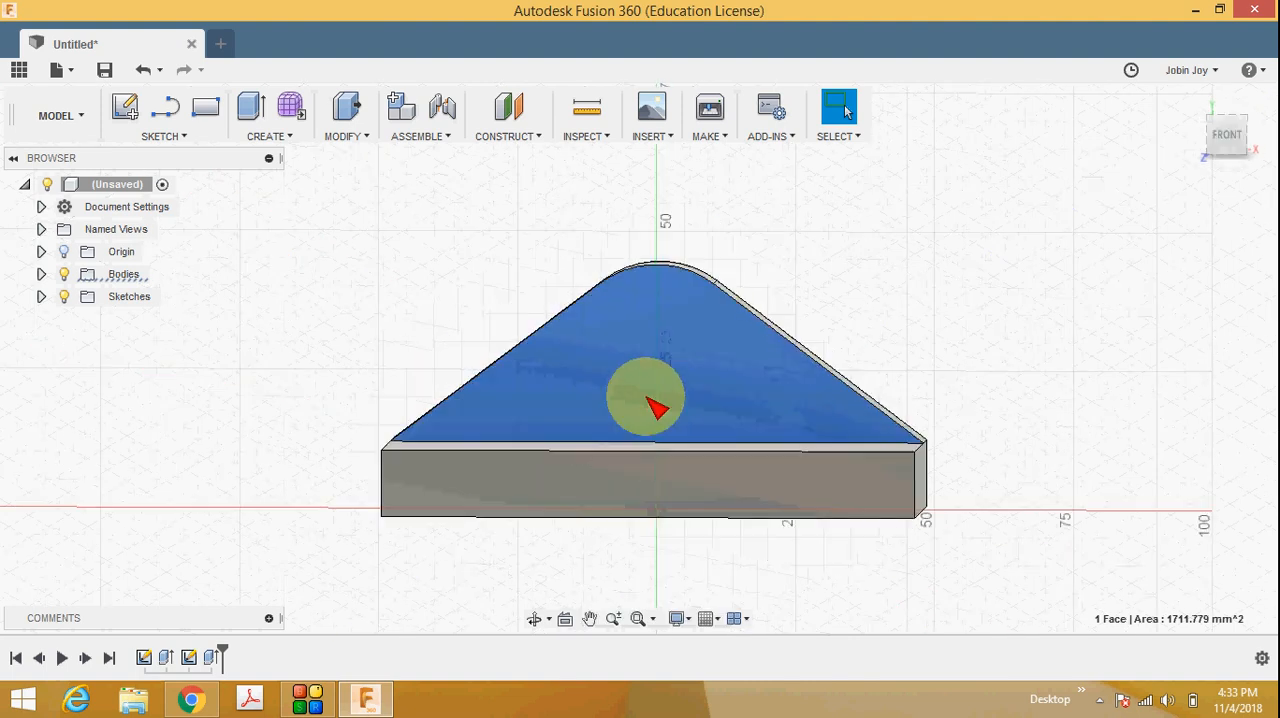
left_click(195, 136)
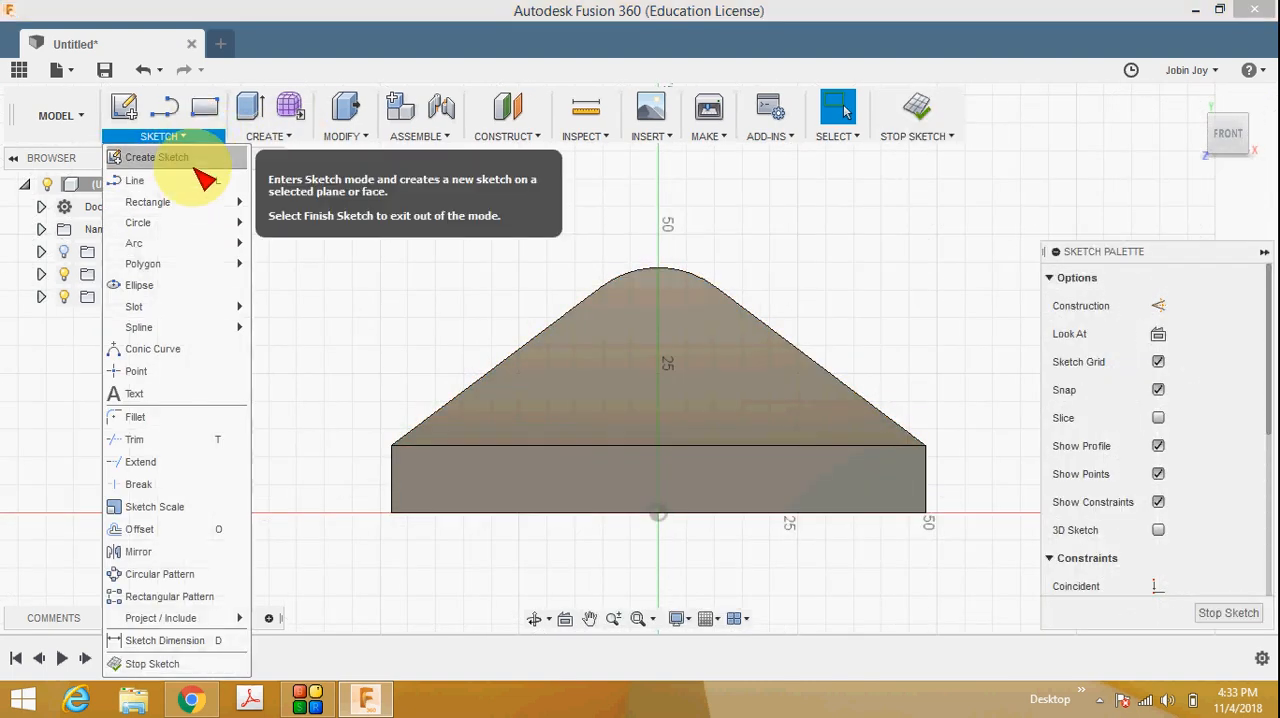
mouse_move(203, 232)
left_click(292, 222)
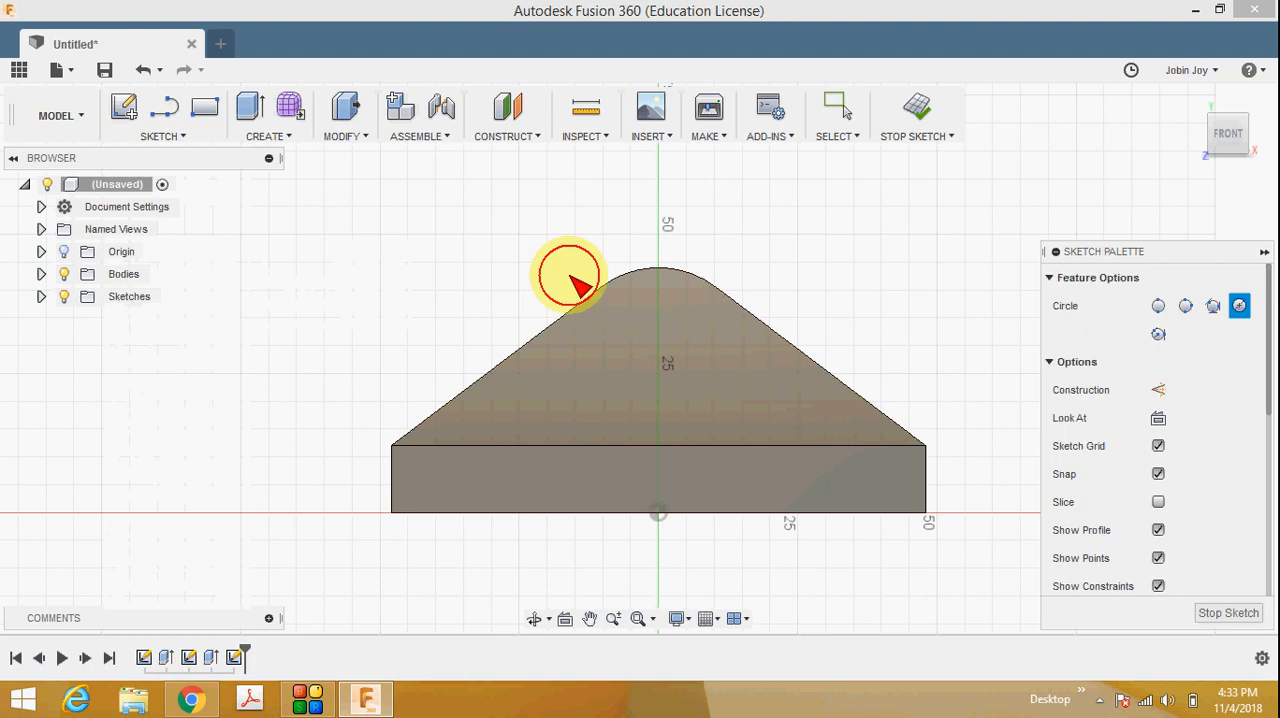
left_click(658, 336)
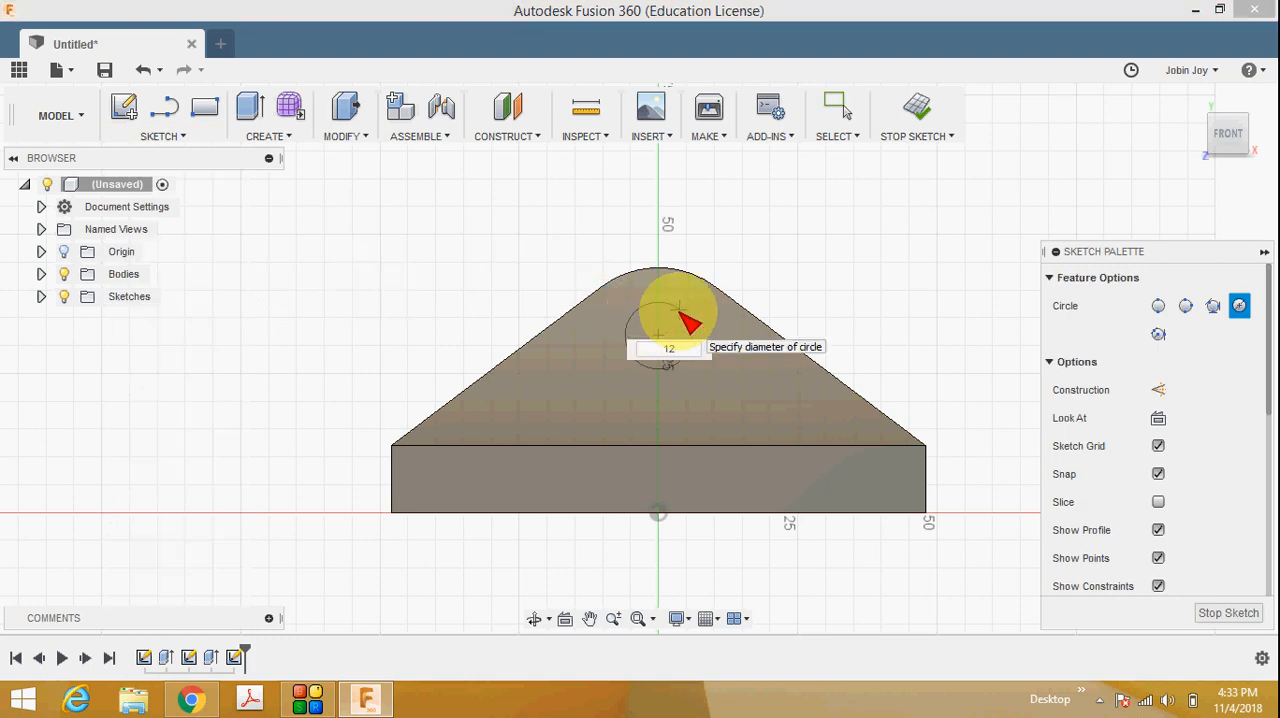
key("Return")
key("Escape")
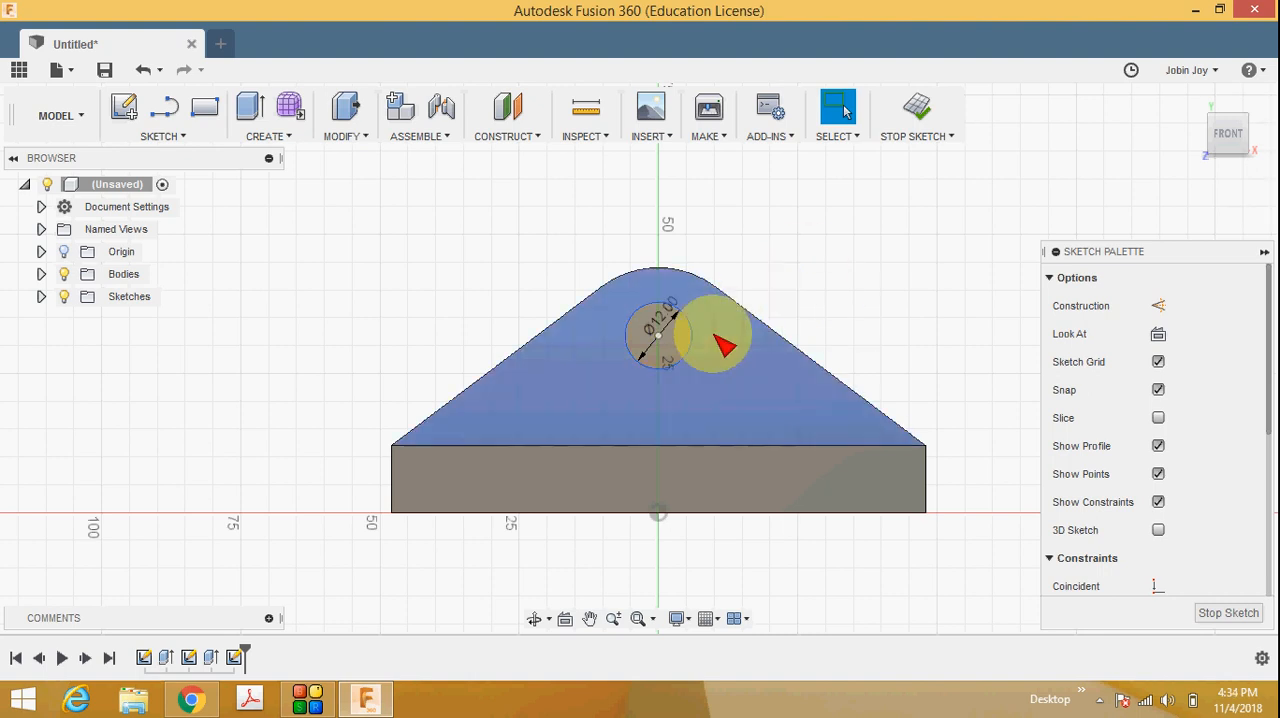
Apply a Concentric constraint between the 12 mm circle and the plate's top arc, and finish the sketch.
left_click(701, 284)
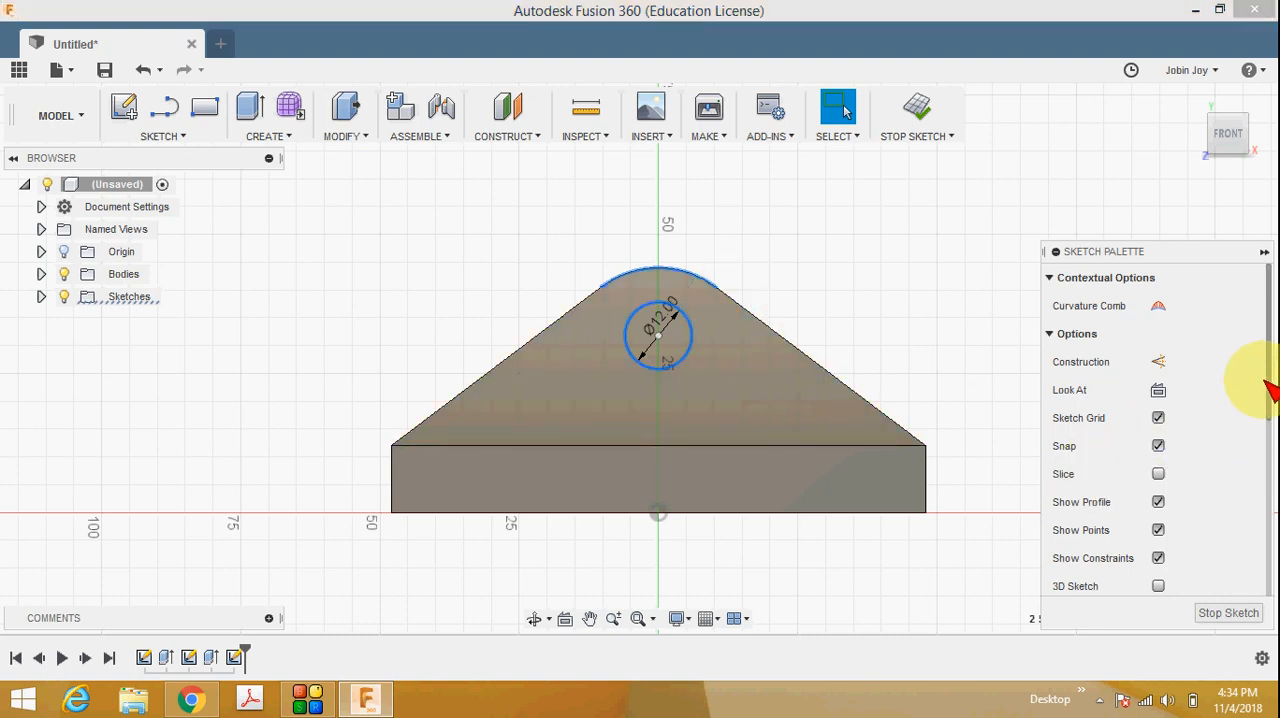
left_click_drag(1268, 390, 1262, 515)
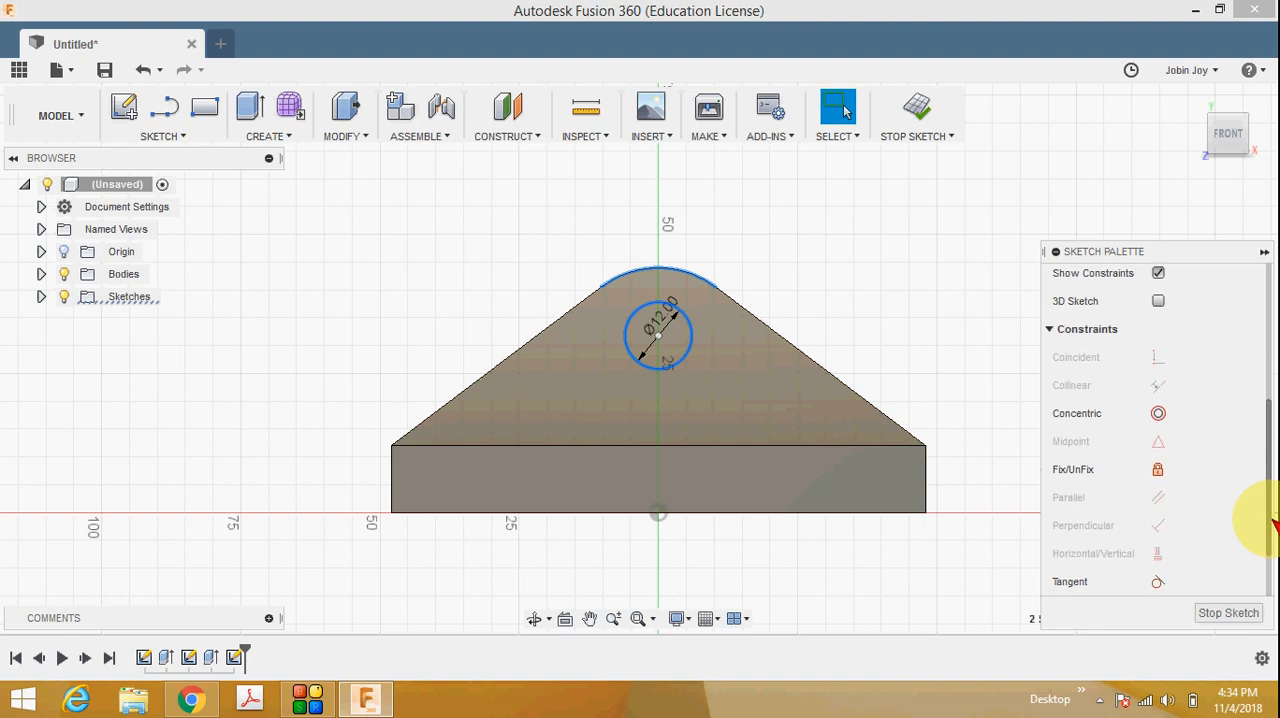
left_click(1161, 413)
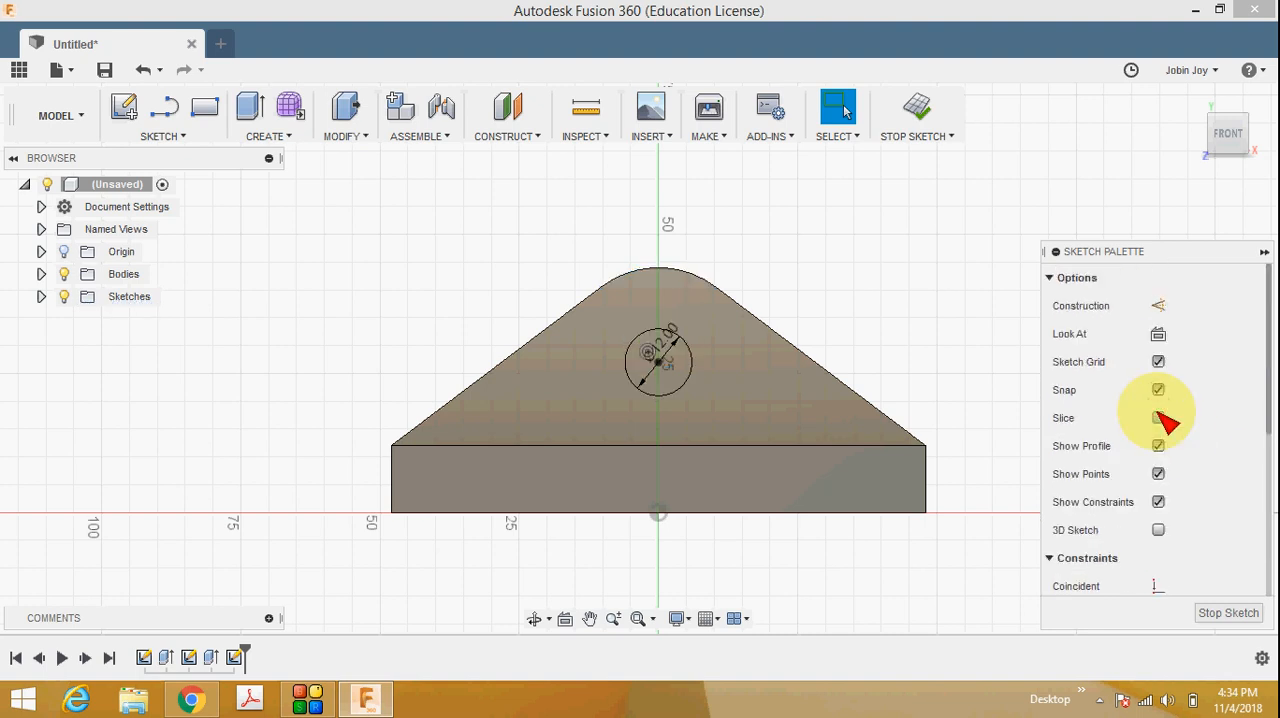
left_click(1237, 614)
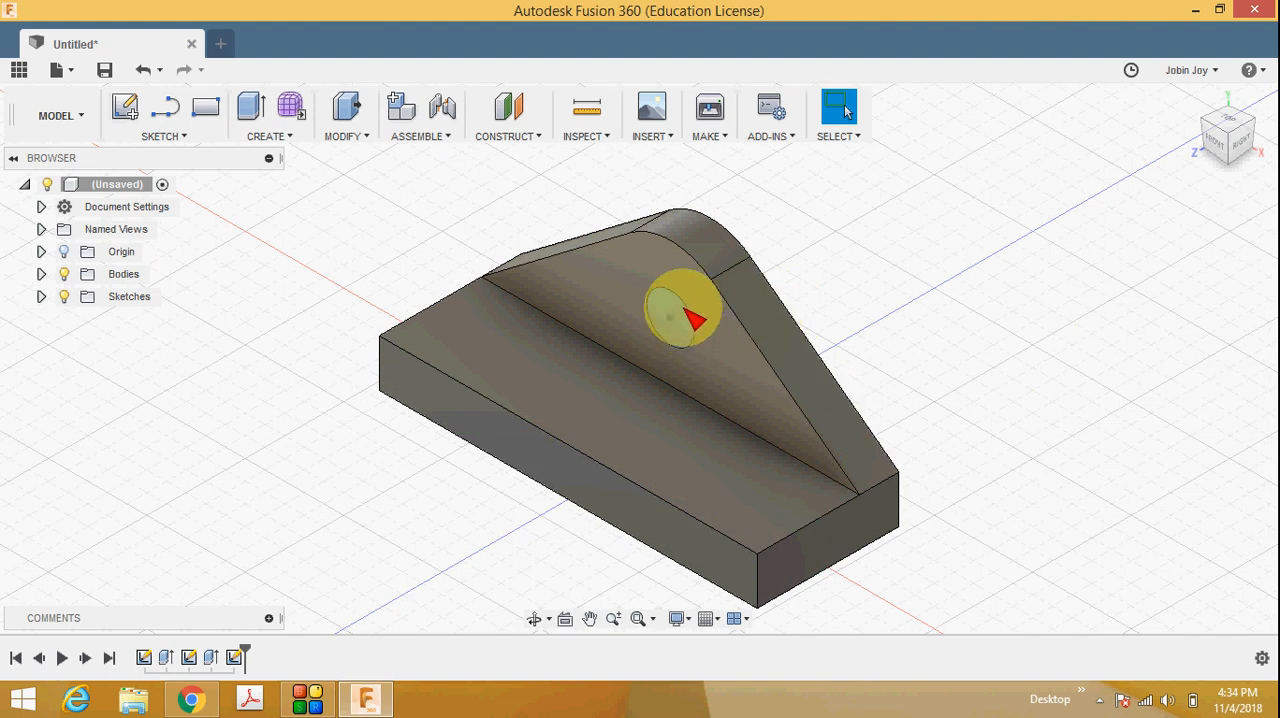
Extrude the 12 mm circle 35 mm backward as a cut through the rear plate.
left_click(290, 141)
left_click(303, 60)
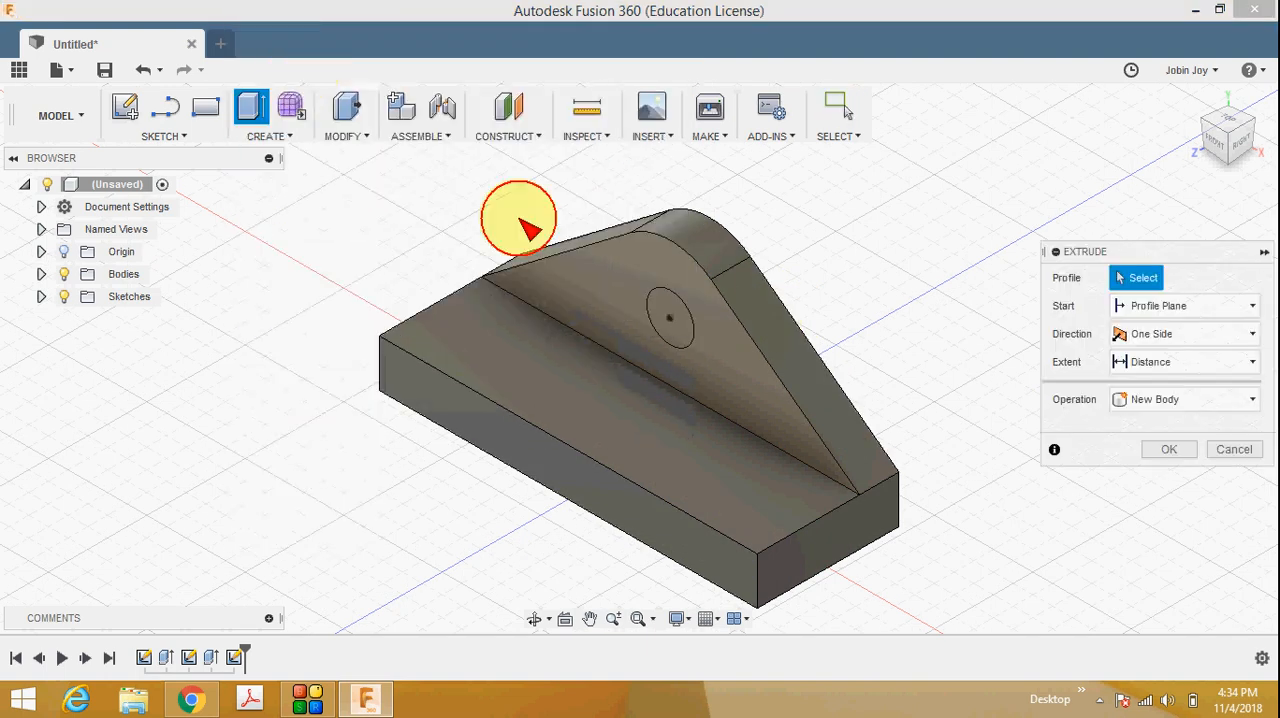
left_click(668, 318)
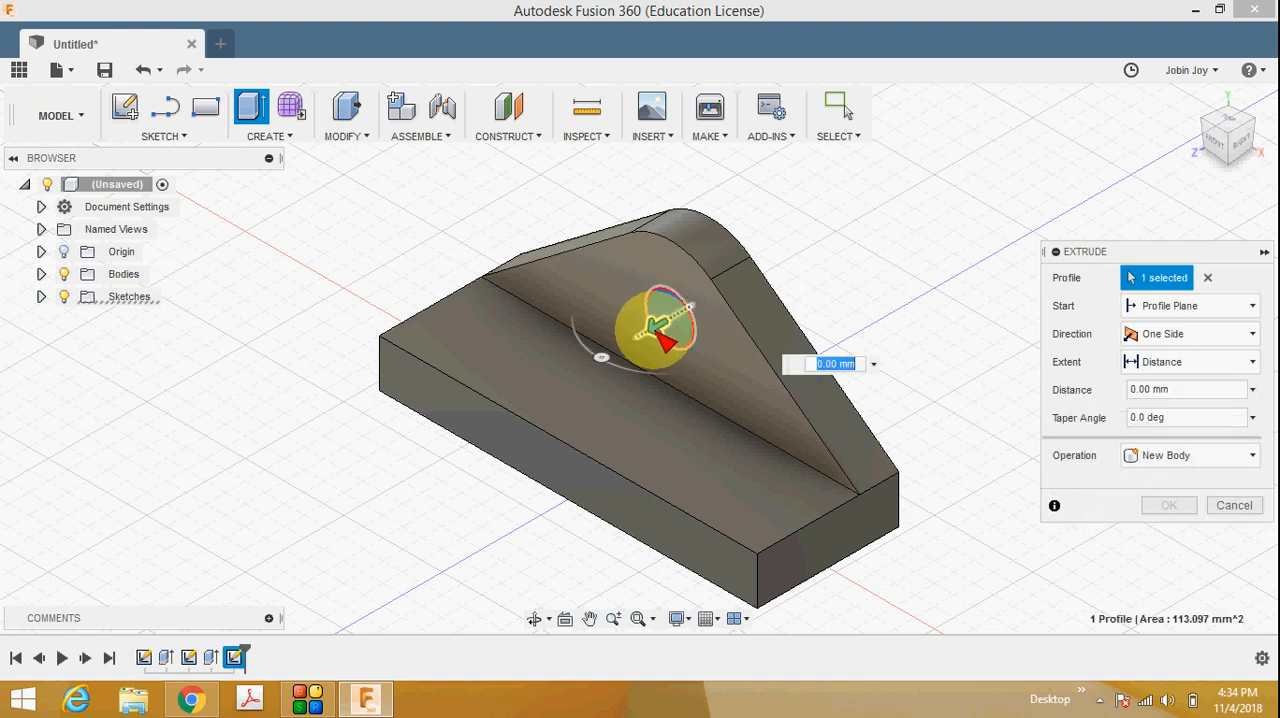
left_click_drag(662, 340, 810, 220)
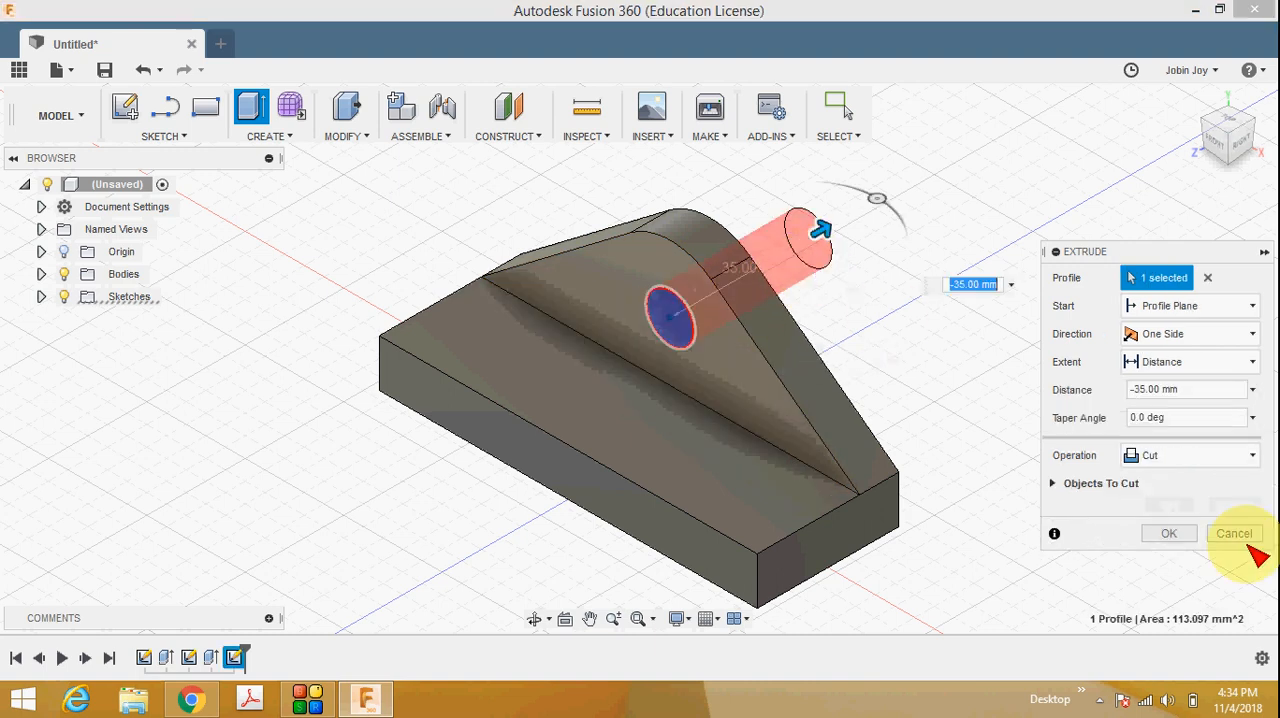
left_click(1165, 534)
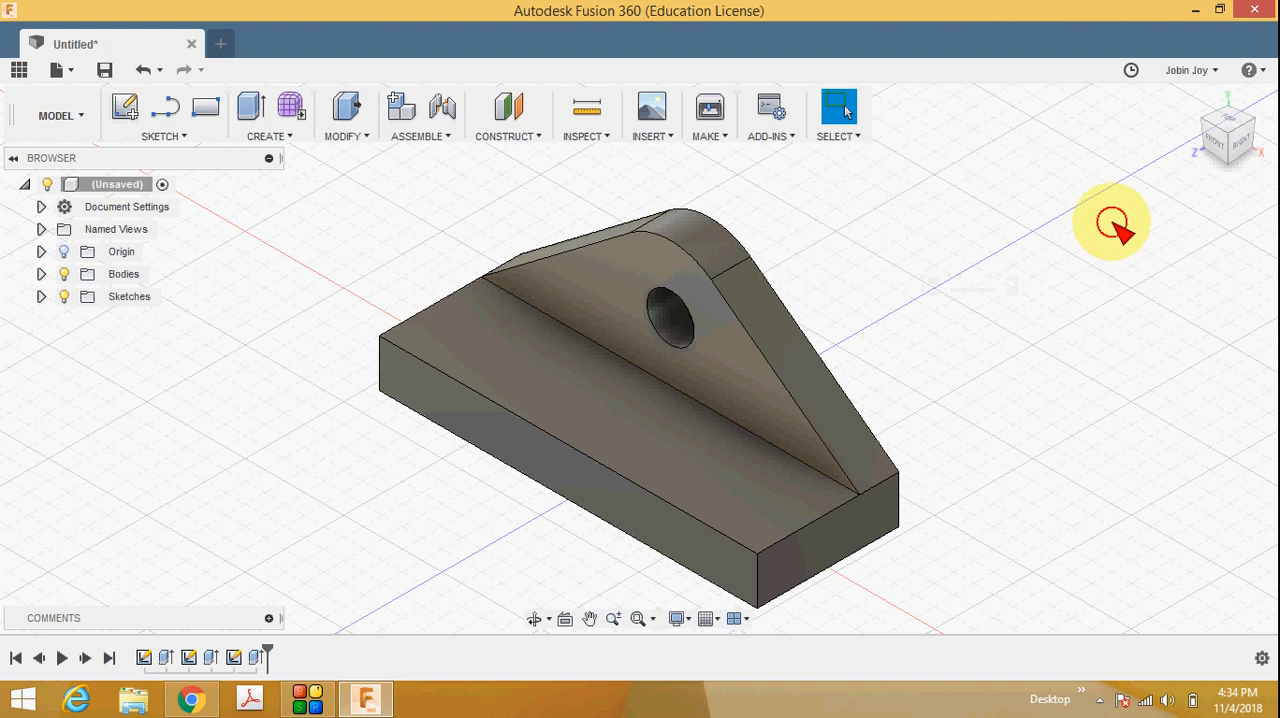
Sketch an 8 mm diameter circle on the base's top face near its front-left corner, and finish the sketch.
left_click(1208, 148)
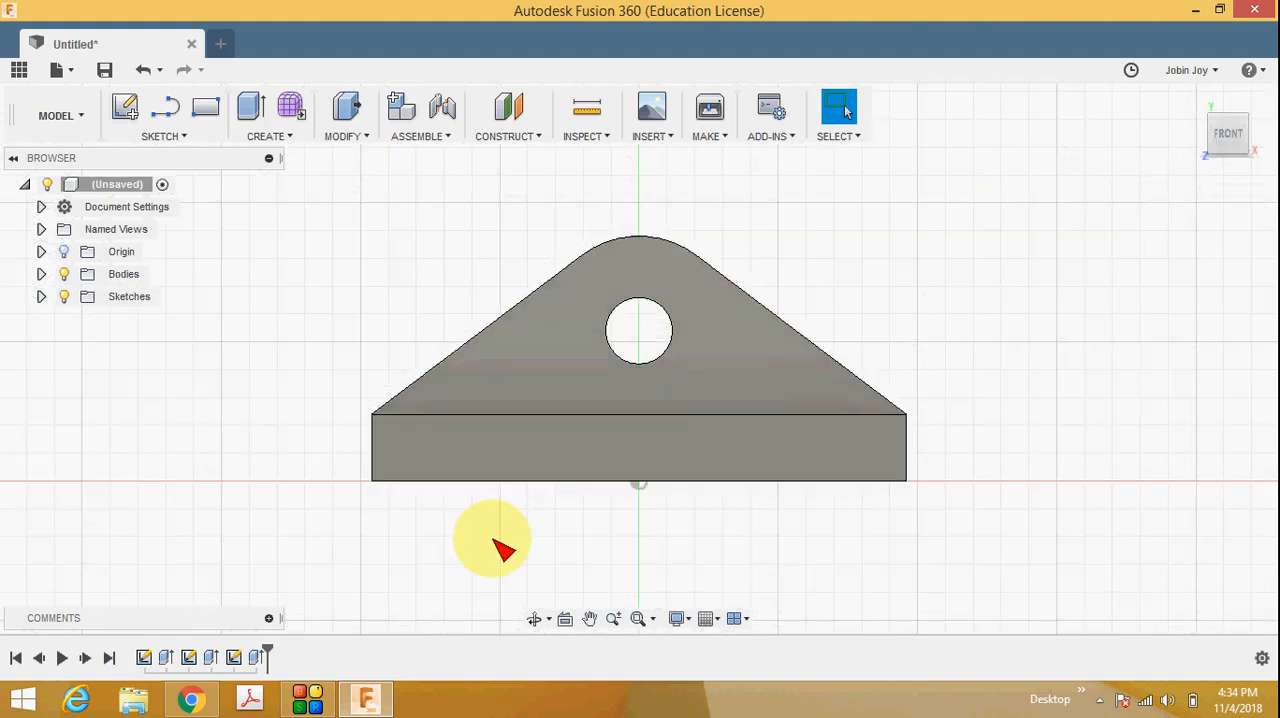
left_click(191, 699)
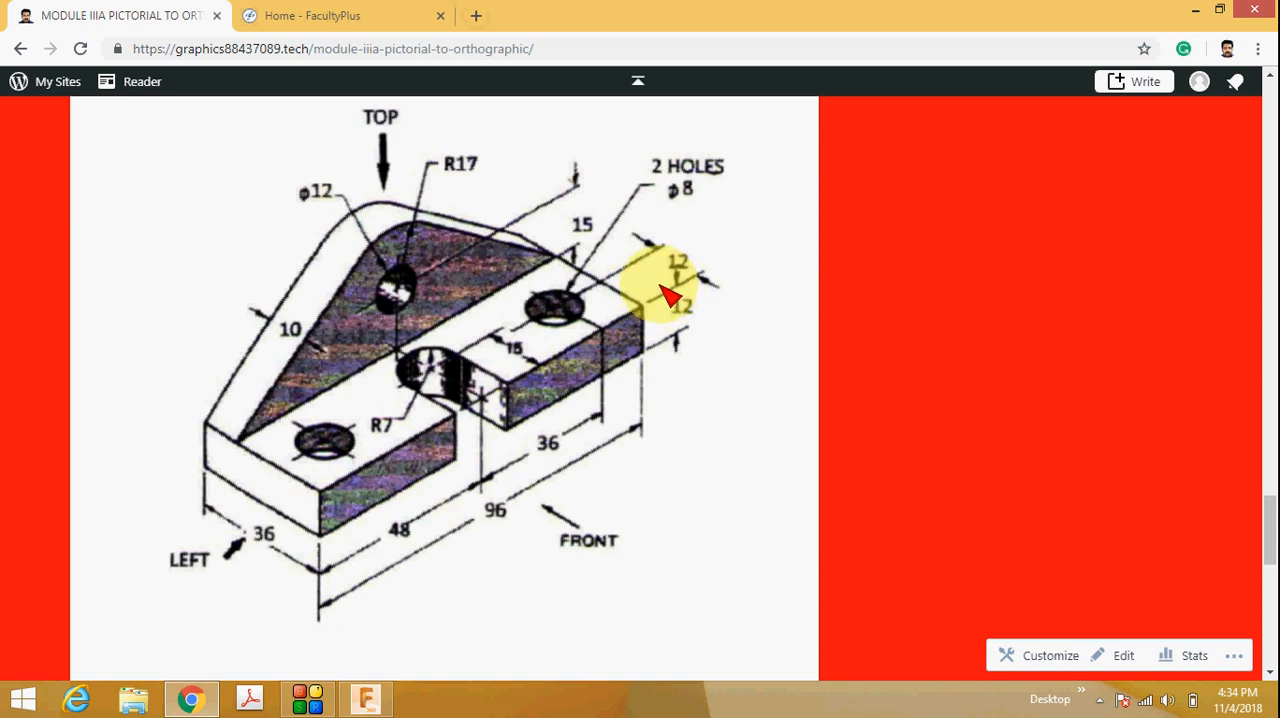
left_click(365, 698)
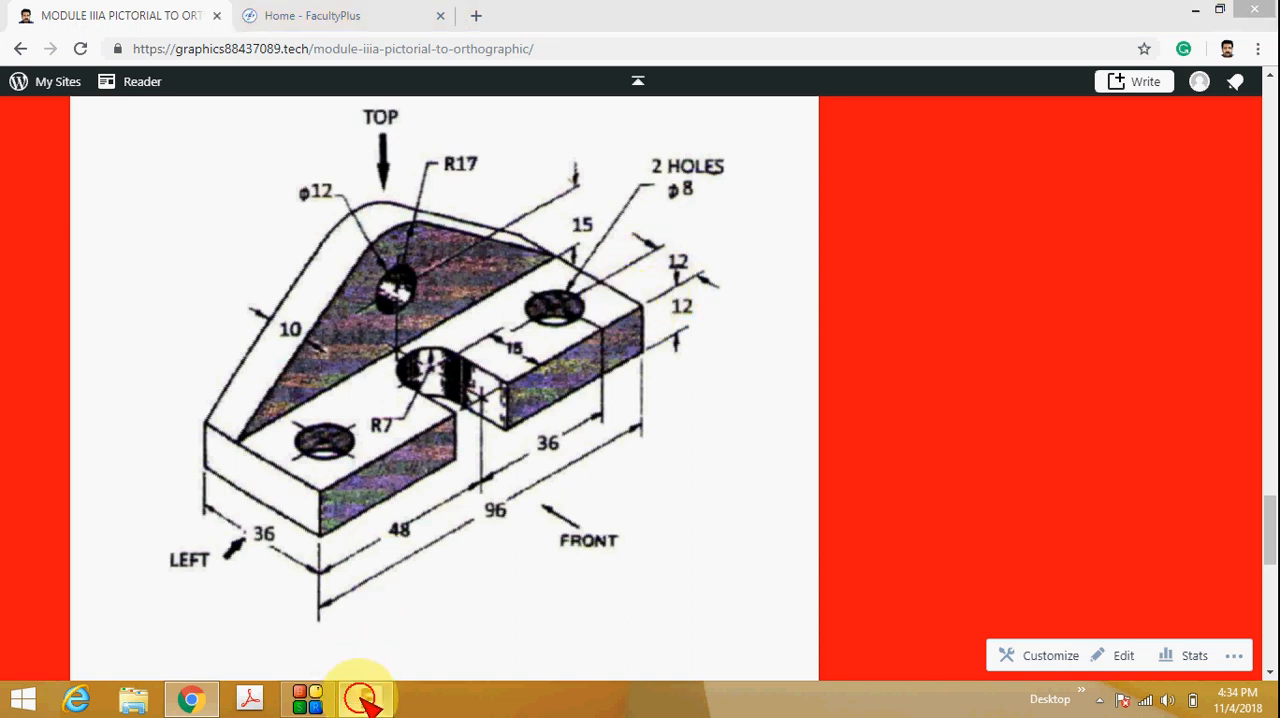
left_click(1193, 101)
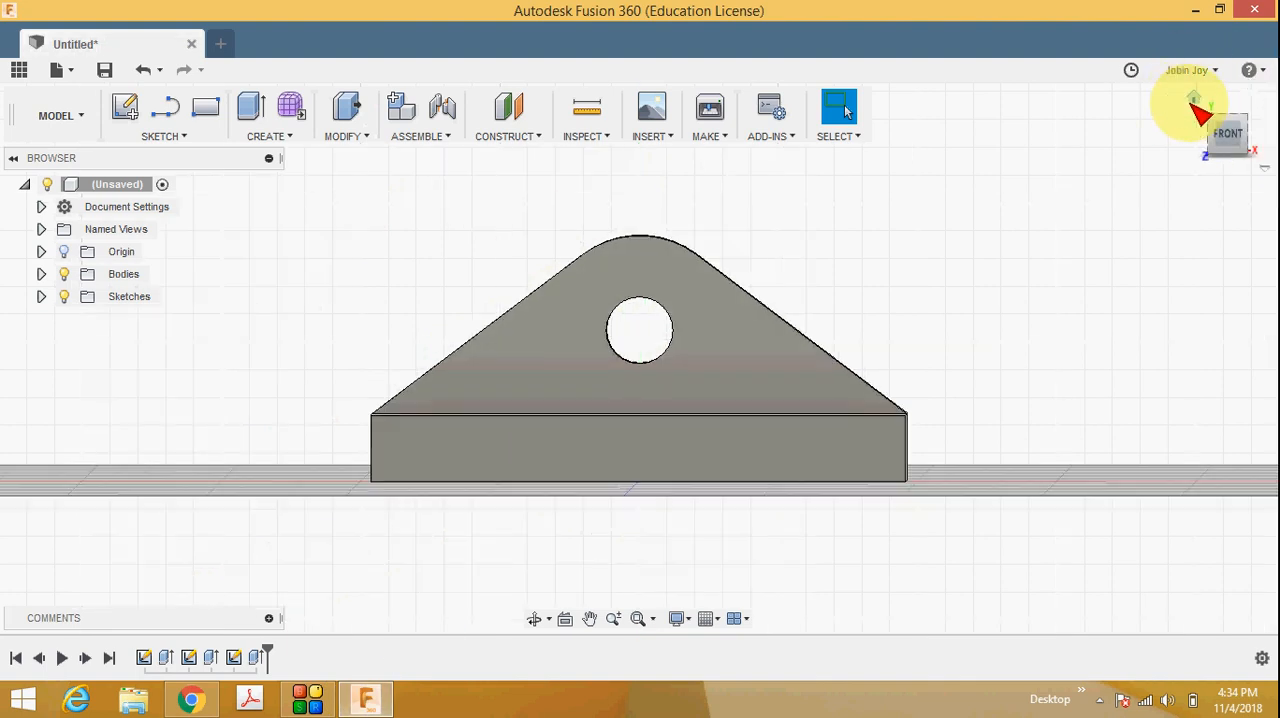
right_click(506, 362)
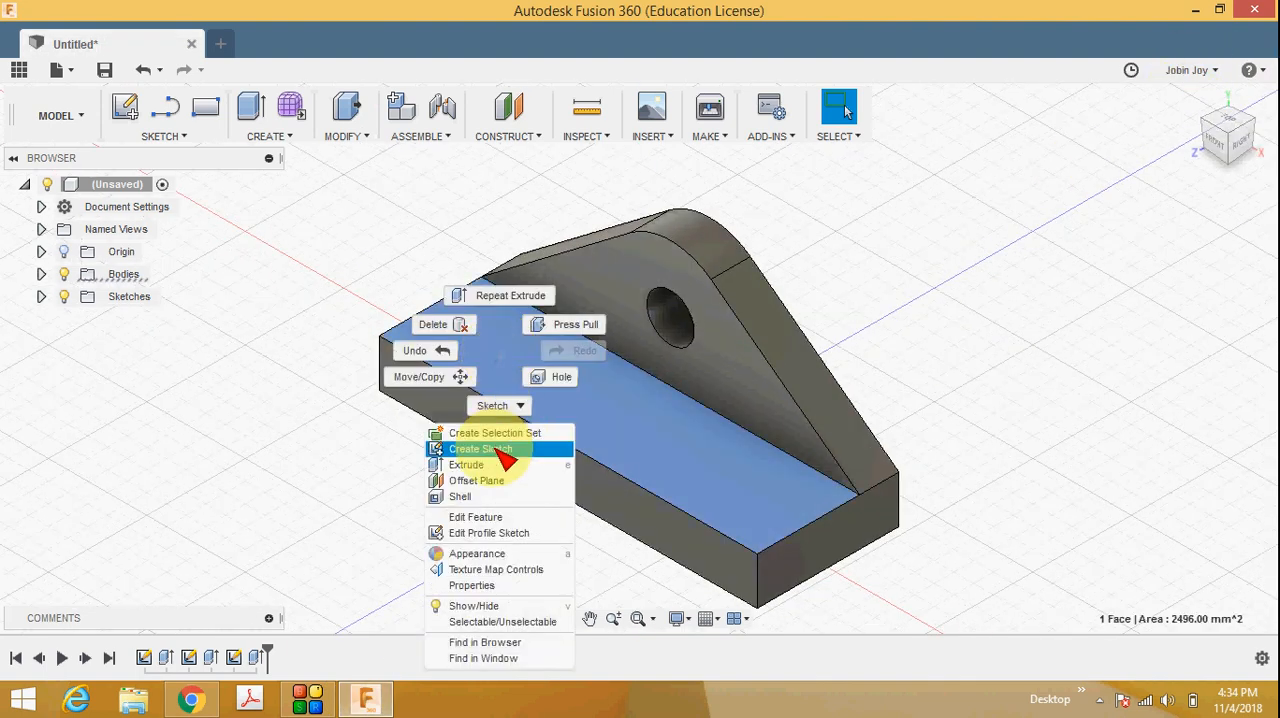
left_click(480, 447)
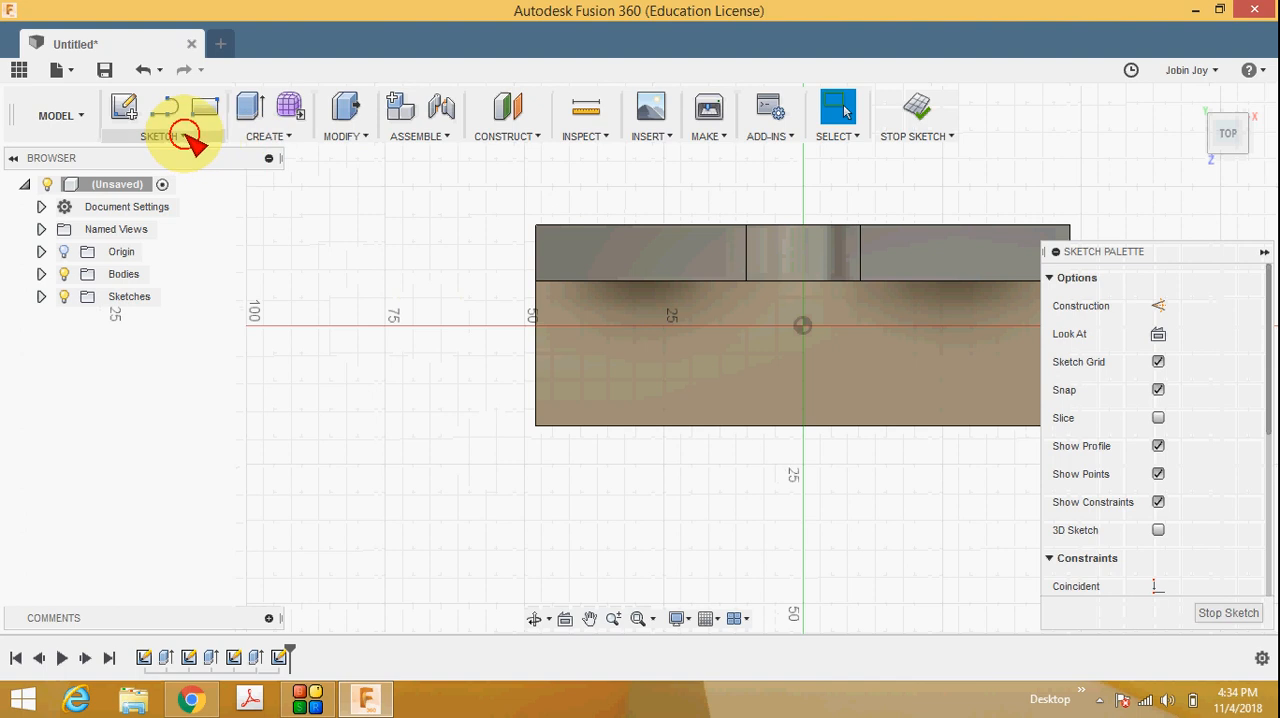
left_click(180, 136)
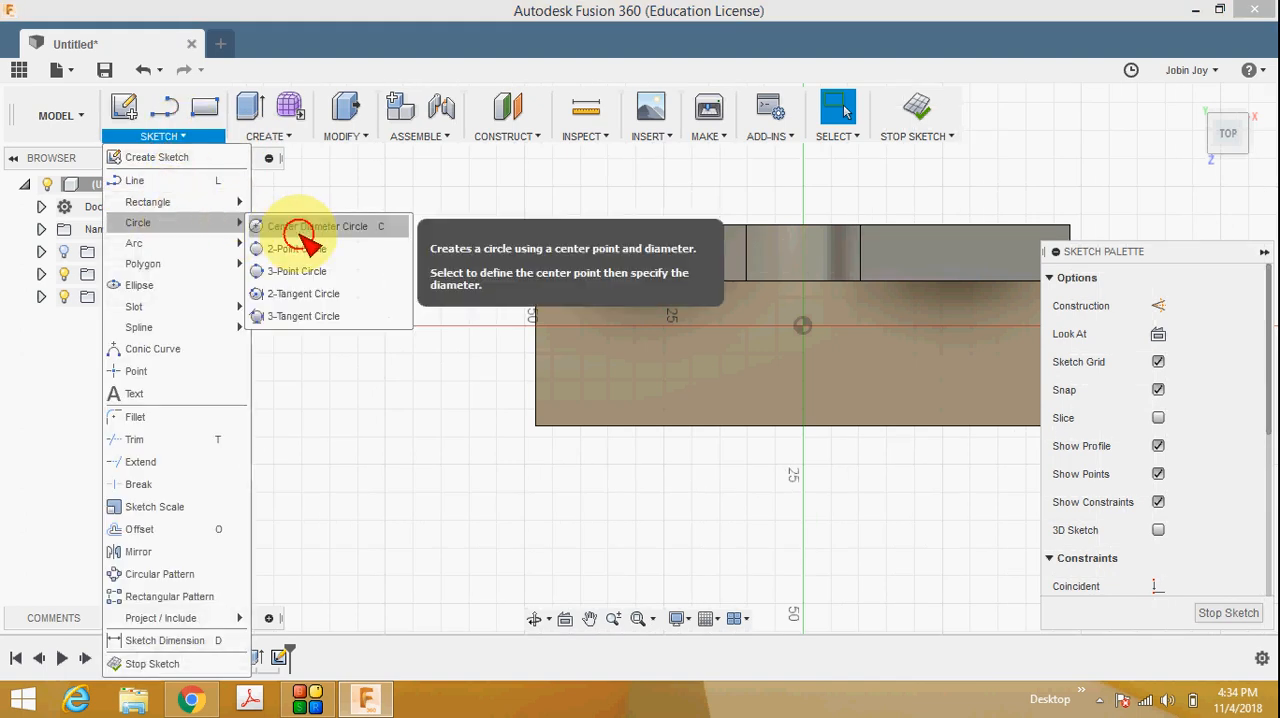
left_click(270, 222)
left_click(604, 379)
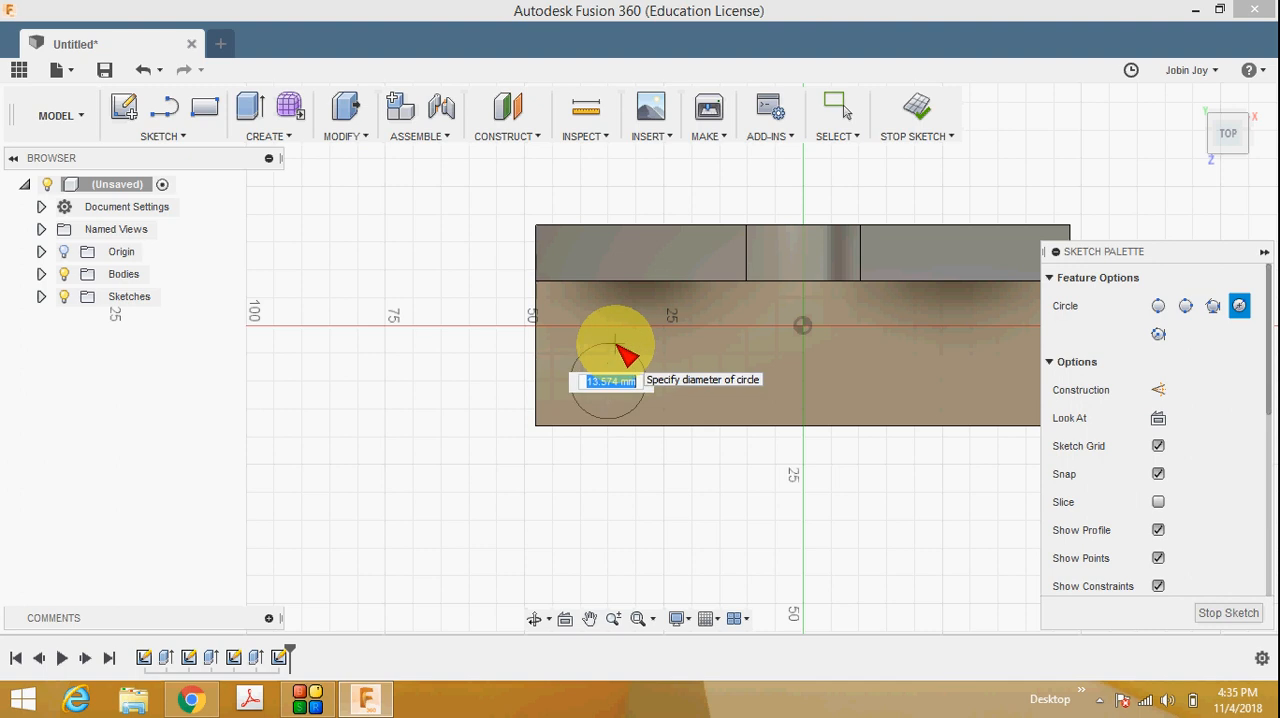
key("Return")
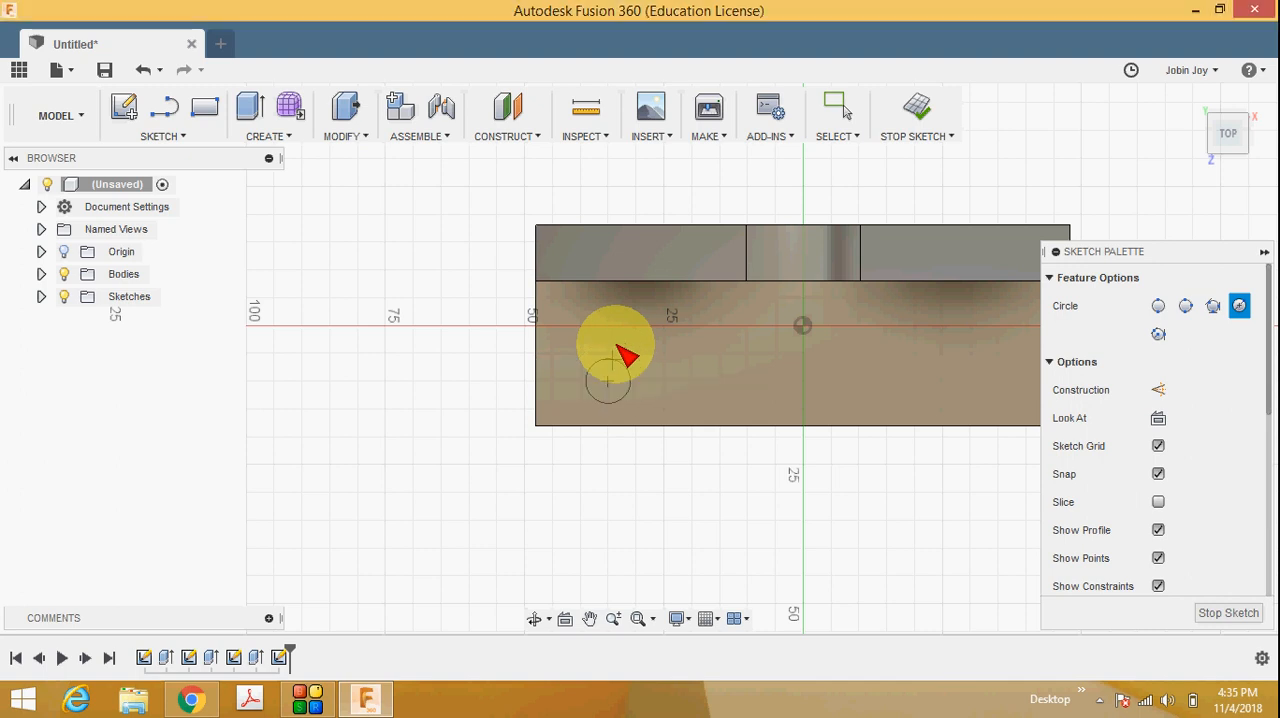
key("Escape")
left_click(1224, 612)
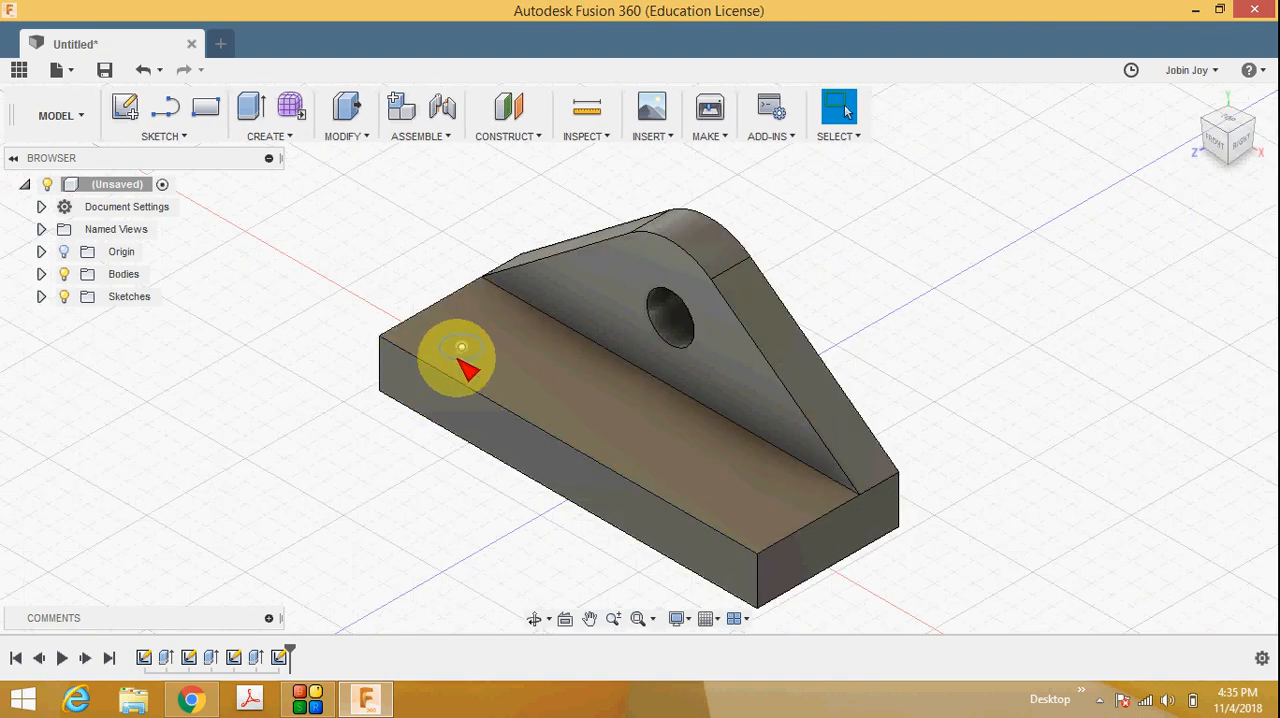
Edit the 8 mm circle's sketch and dimension its centre 12 mm from the base's left edge, checking the value against the reference drawing.
right_click(460, 350)
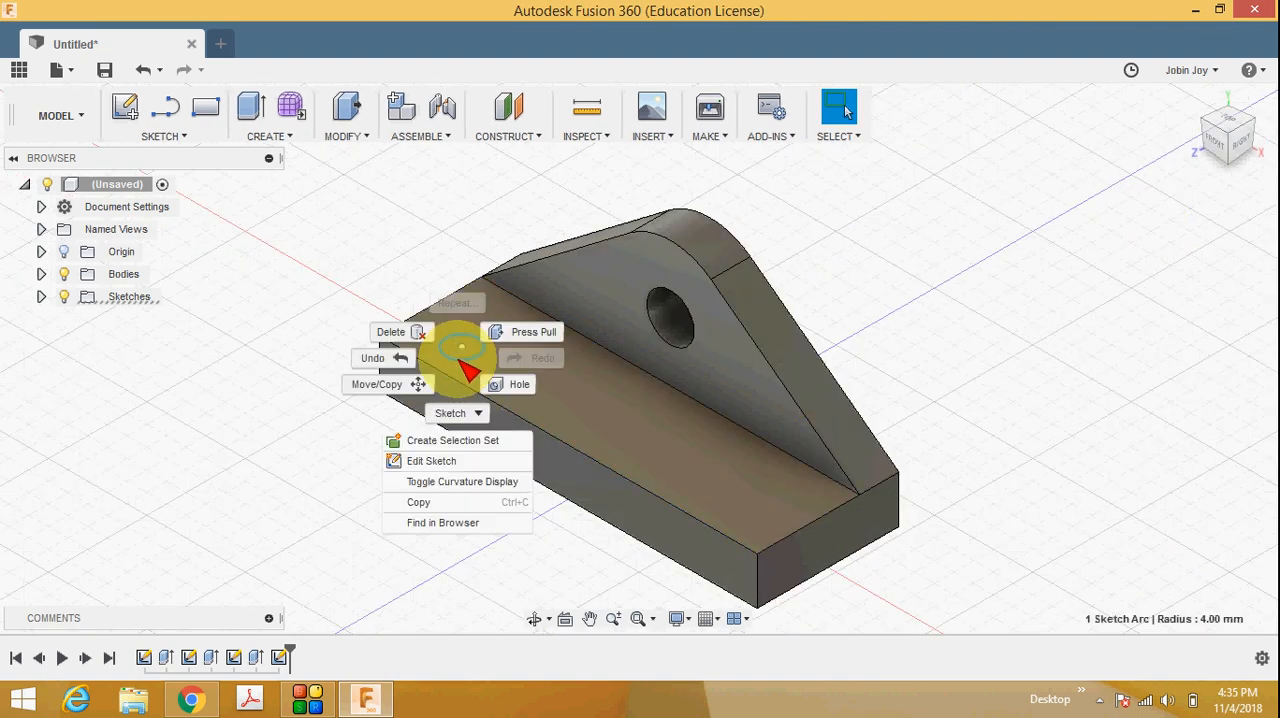
left_click(441, 461)
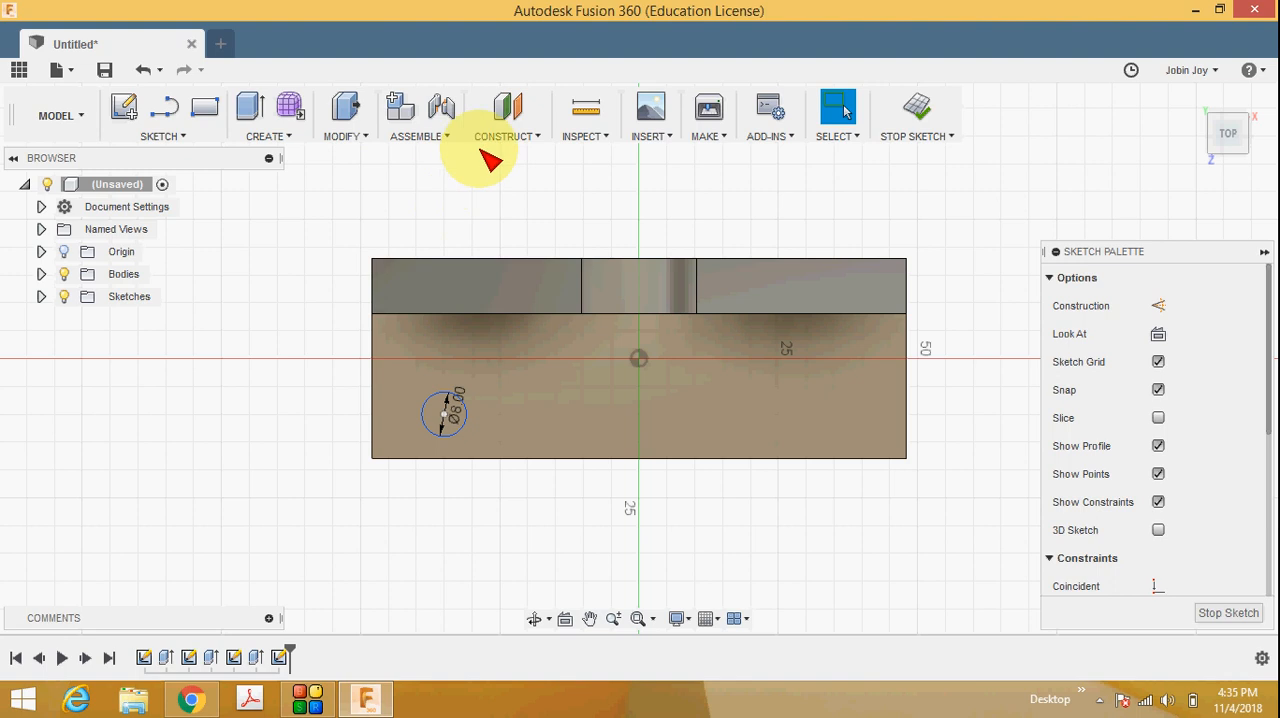
left_click(186, 137)
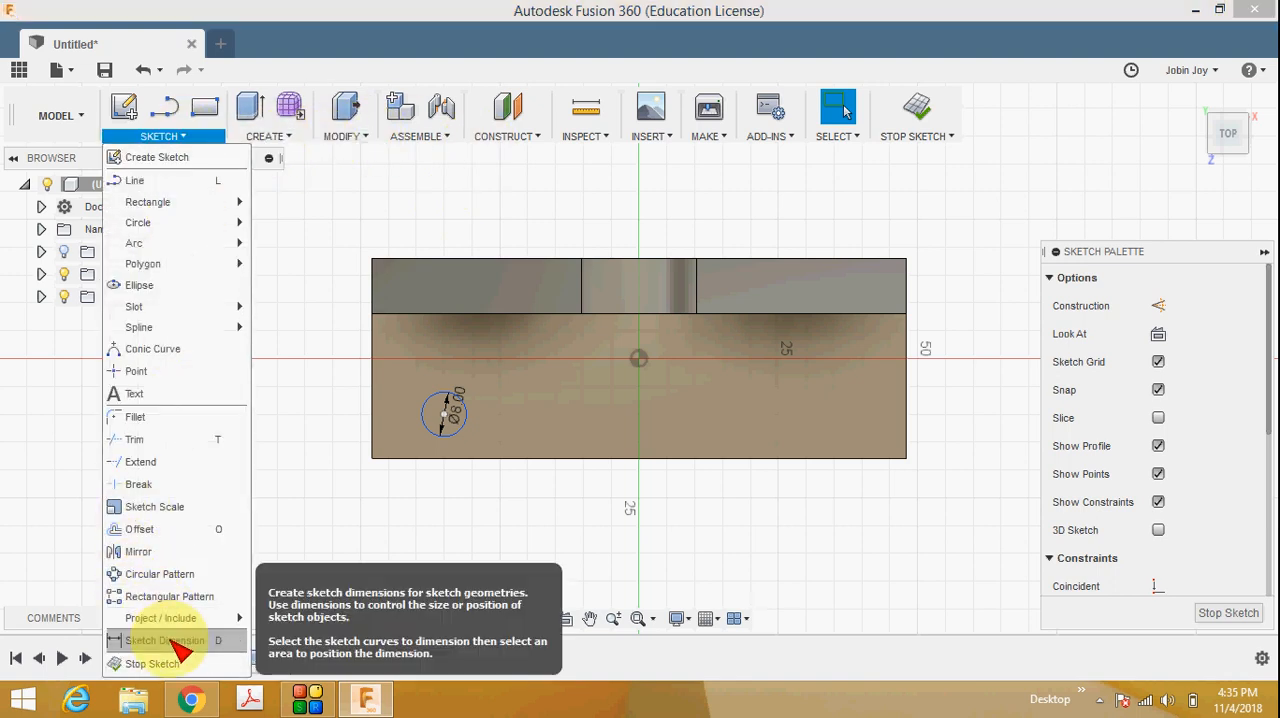
left_click(177, 642)
left_click(374, 427)
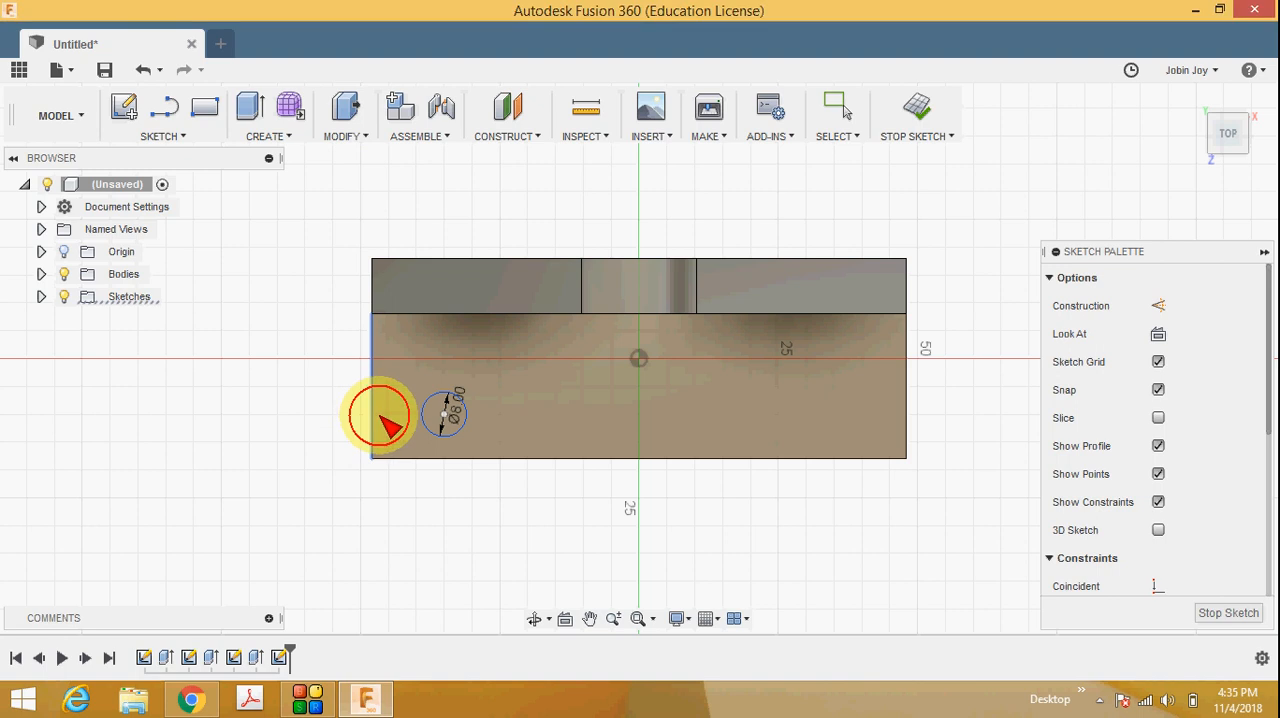
left_click(440, 414)
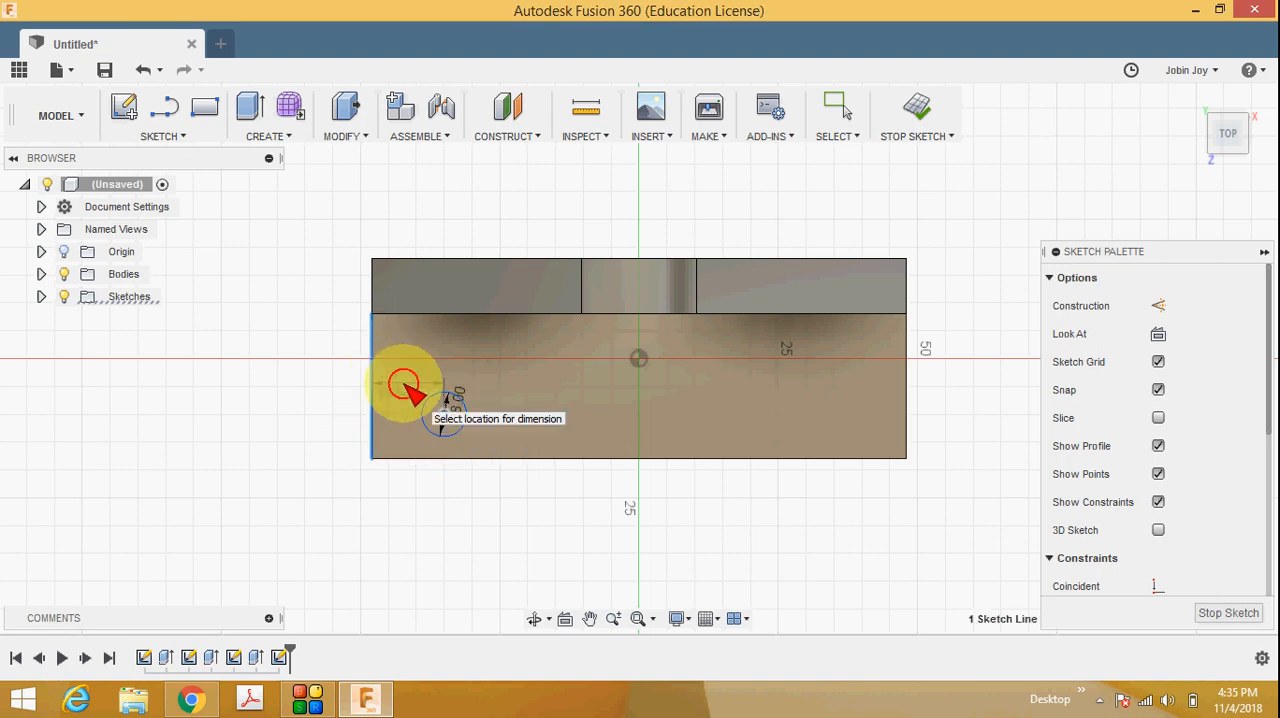
left_click(405, 385)
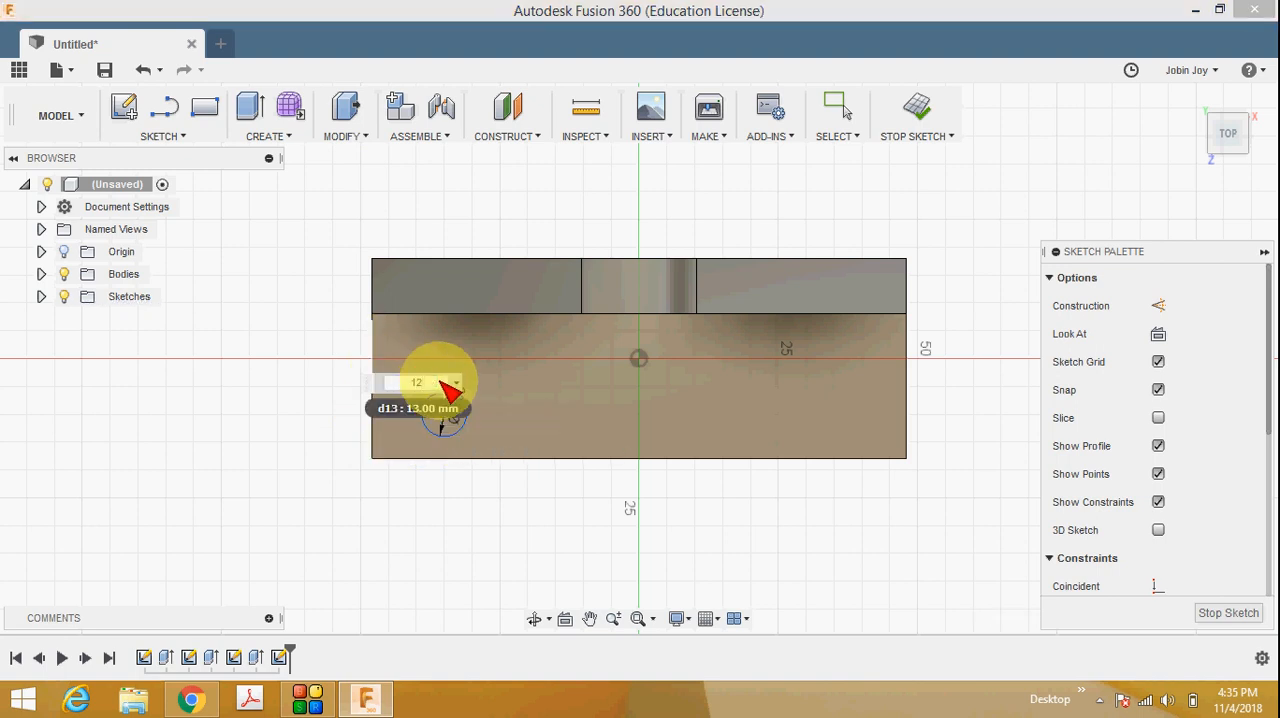
left_click(206, 699)
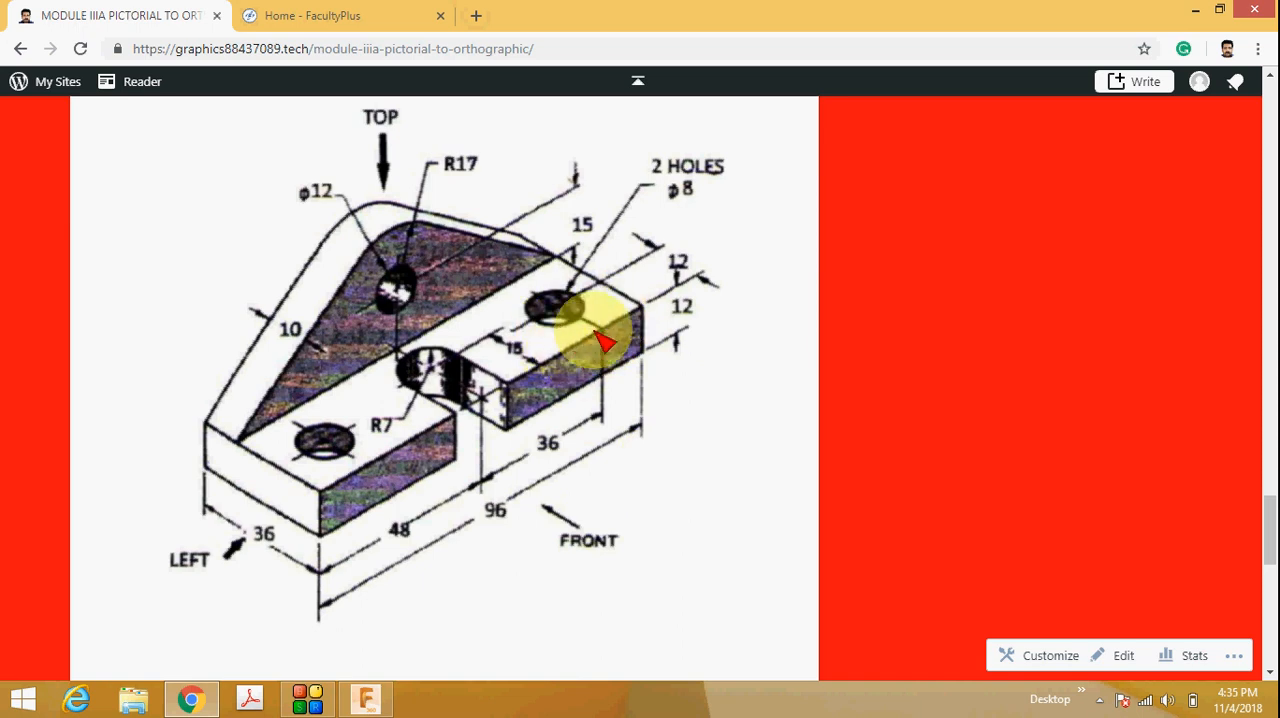
left_click(362, 698)
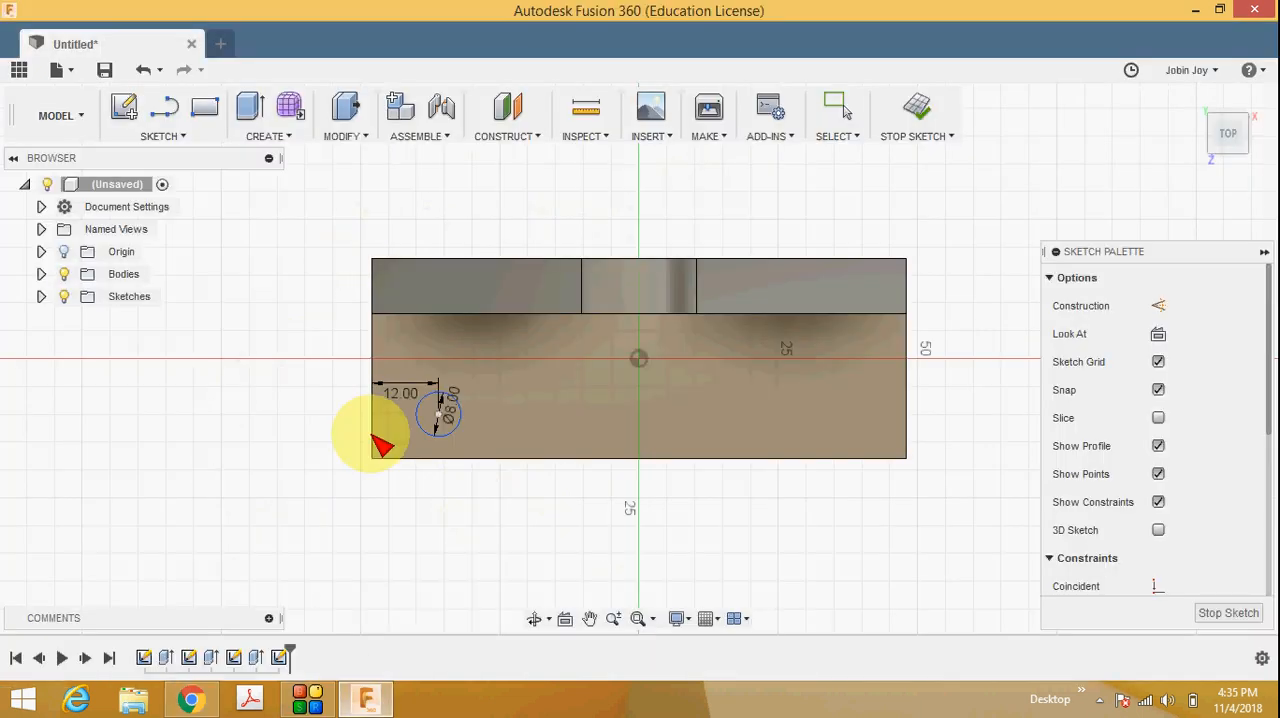
Dimension the 8 mm circle's centre 12 mm from the base's front edge, check the reference drawing, and finish the sketch.
left_click(445, 429)
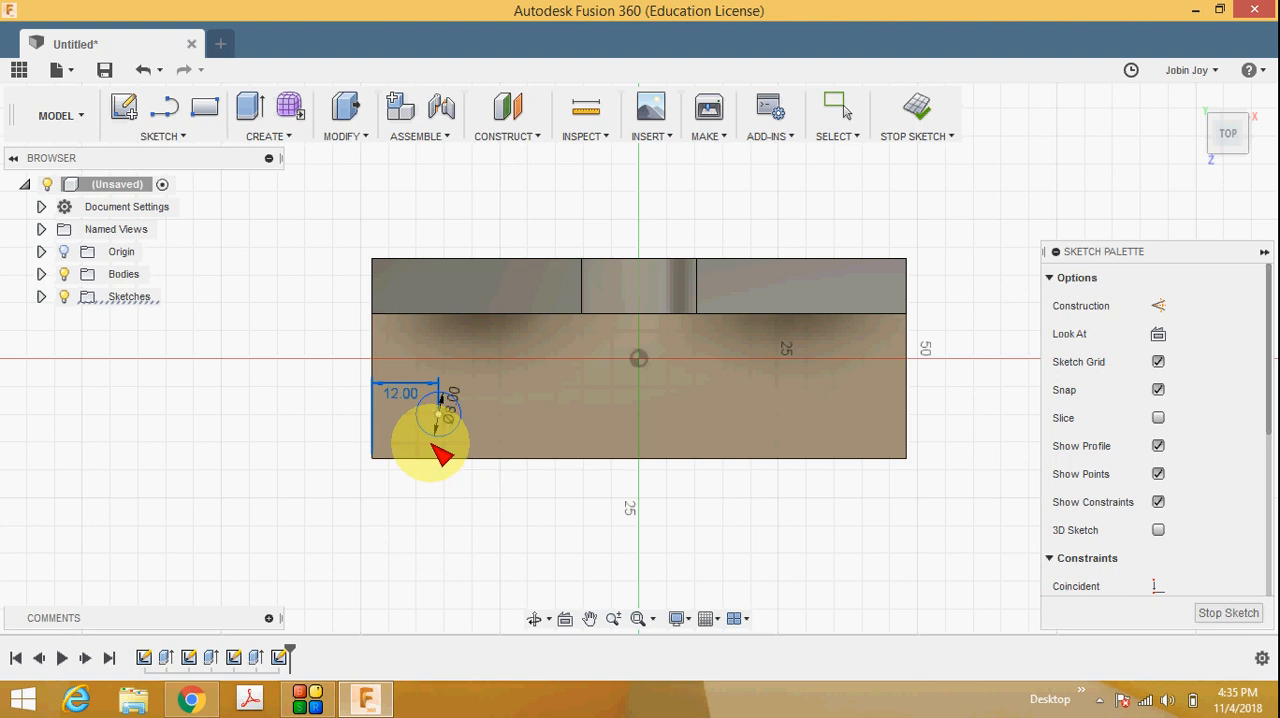
left_click(178, 136)
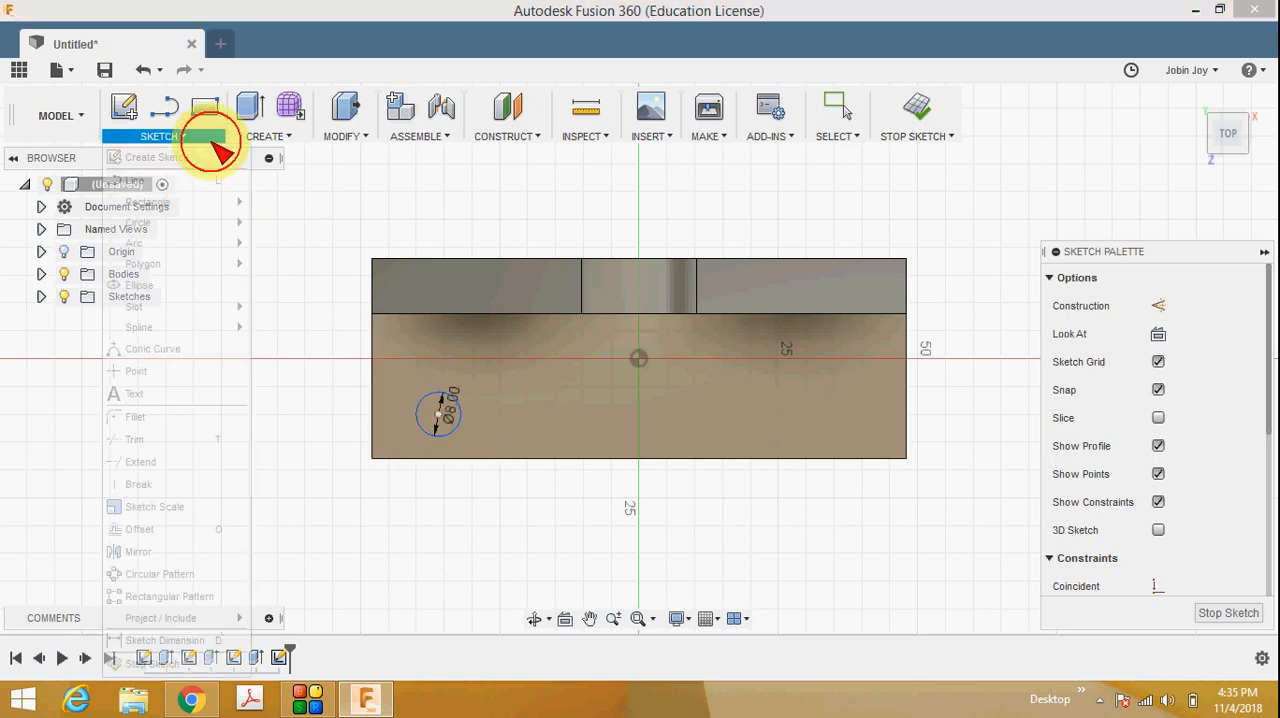
left_click(168, 638)
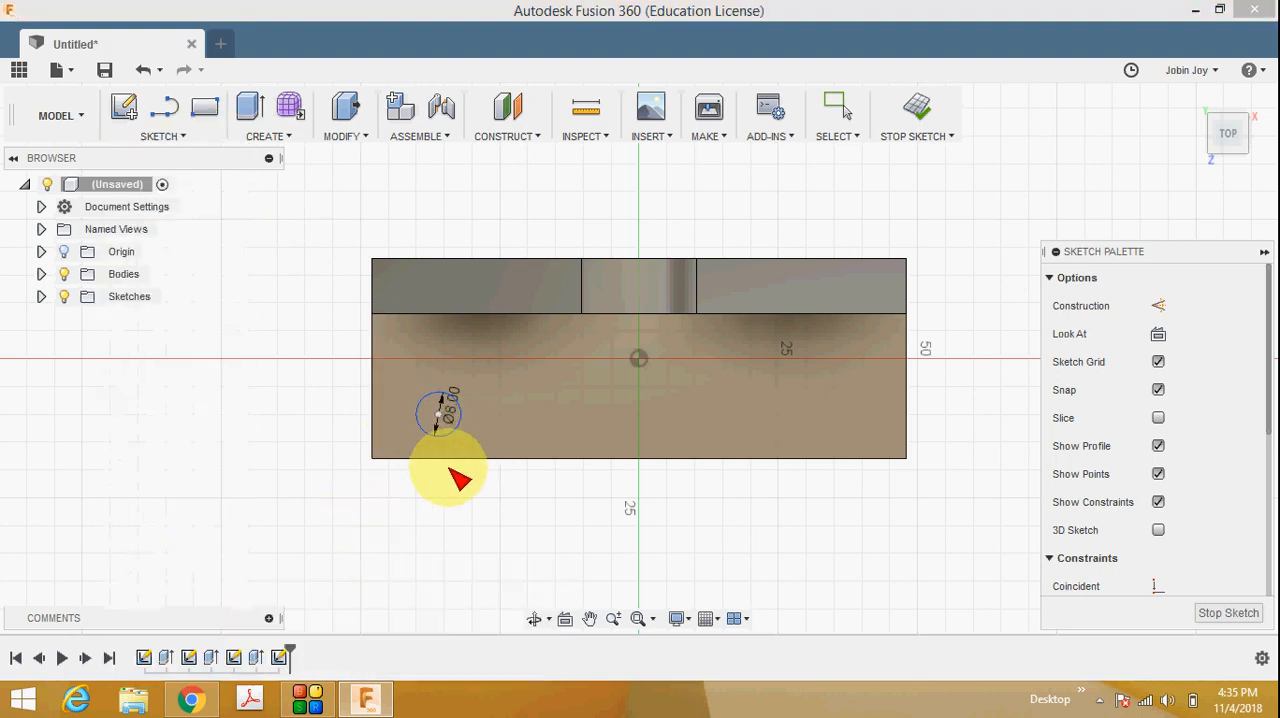
left_click(440, 412)
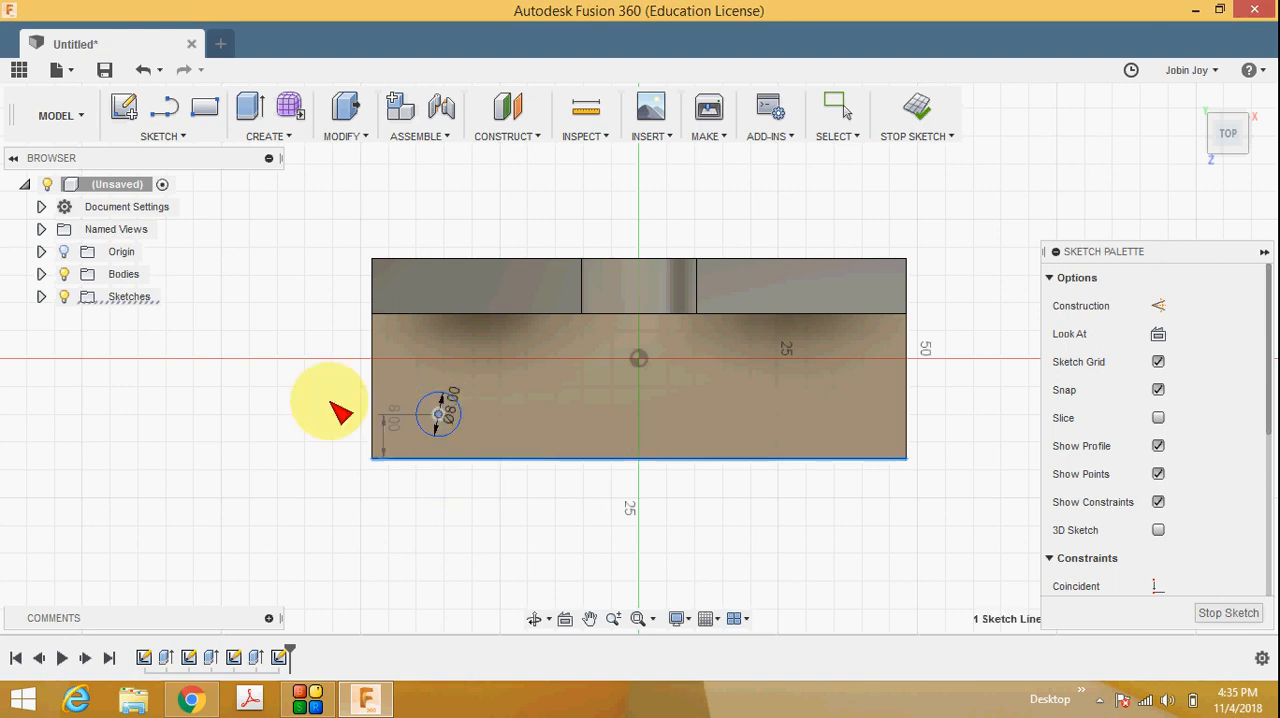
left_click(295, 419)
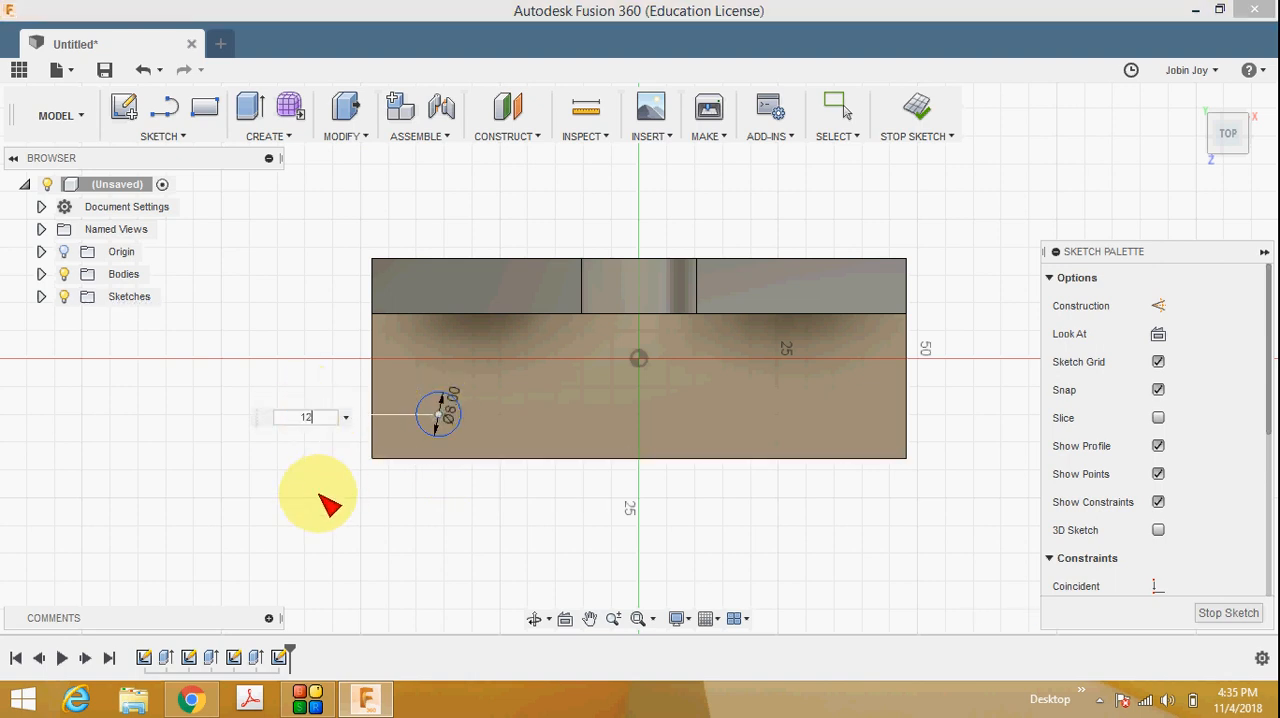
key("Return")
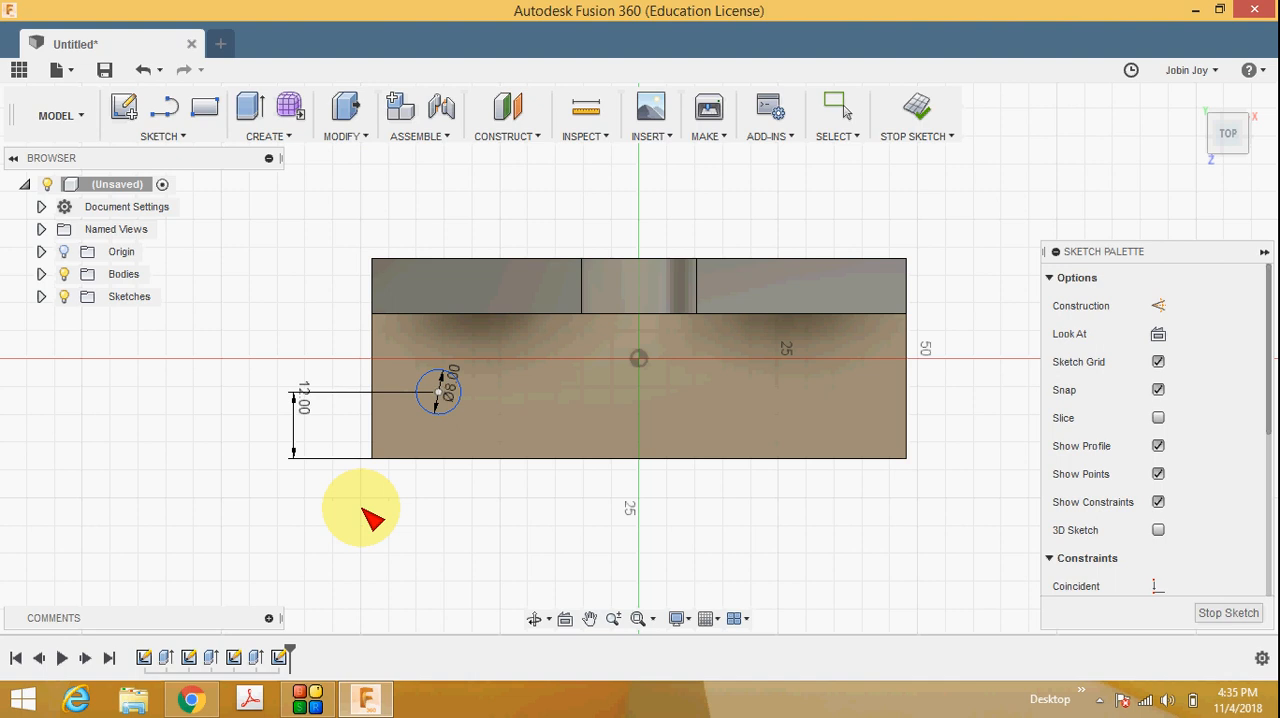
left_click(191, 696)
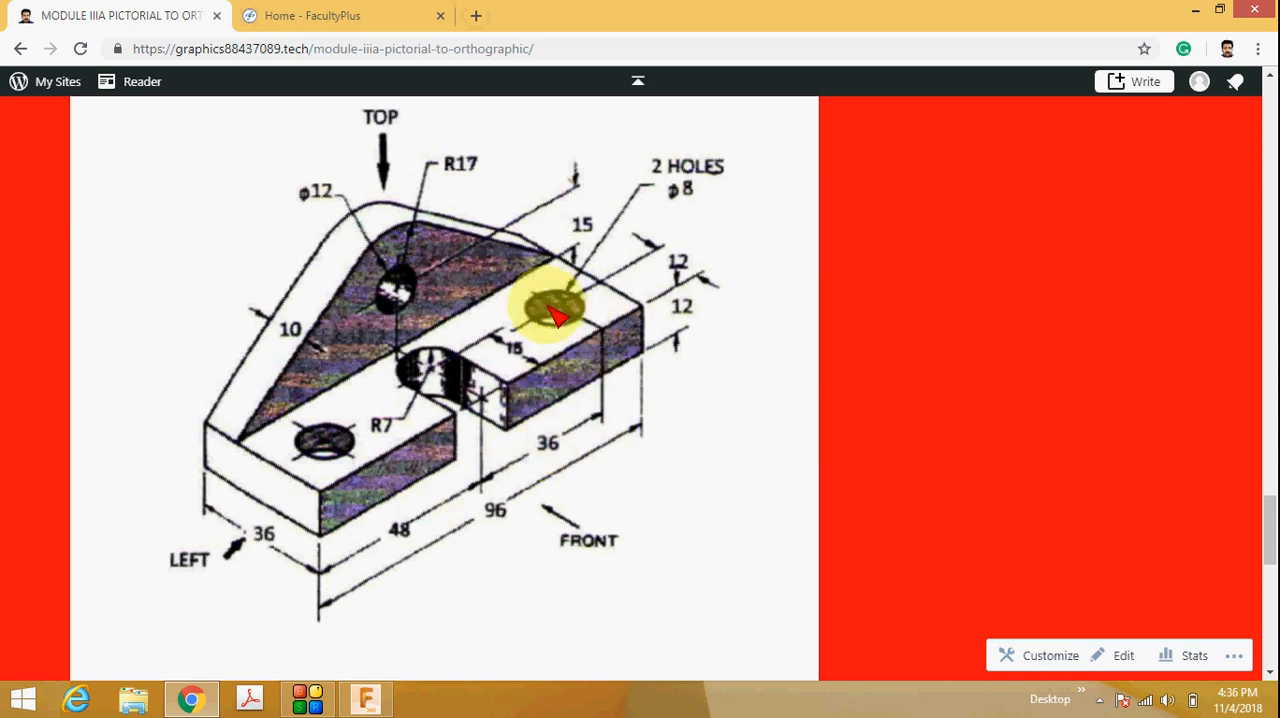
left_click(1196, 9)
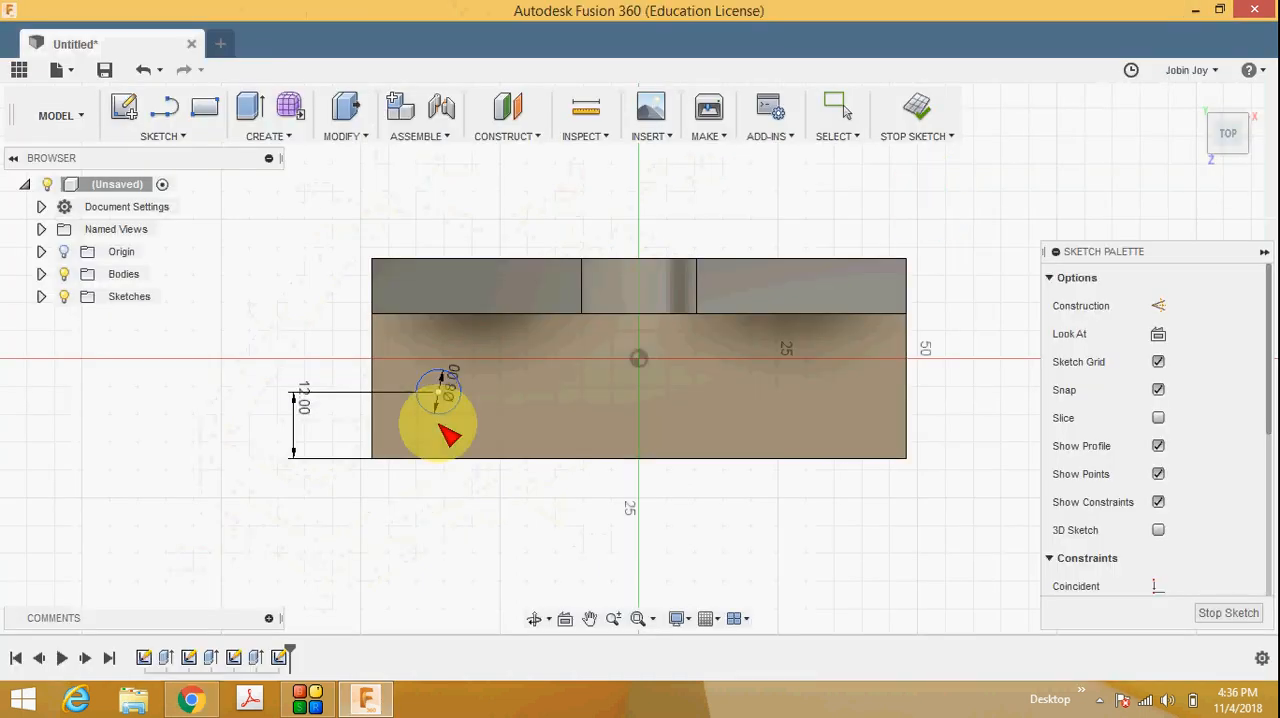
left_click(1216, 610)
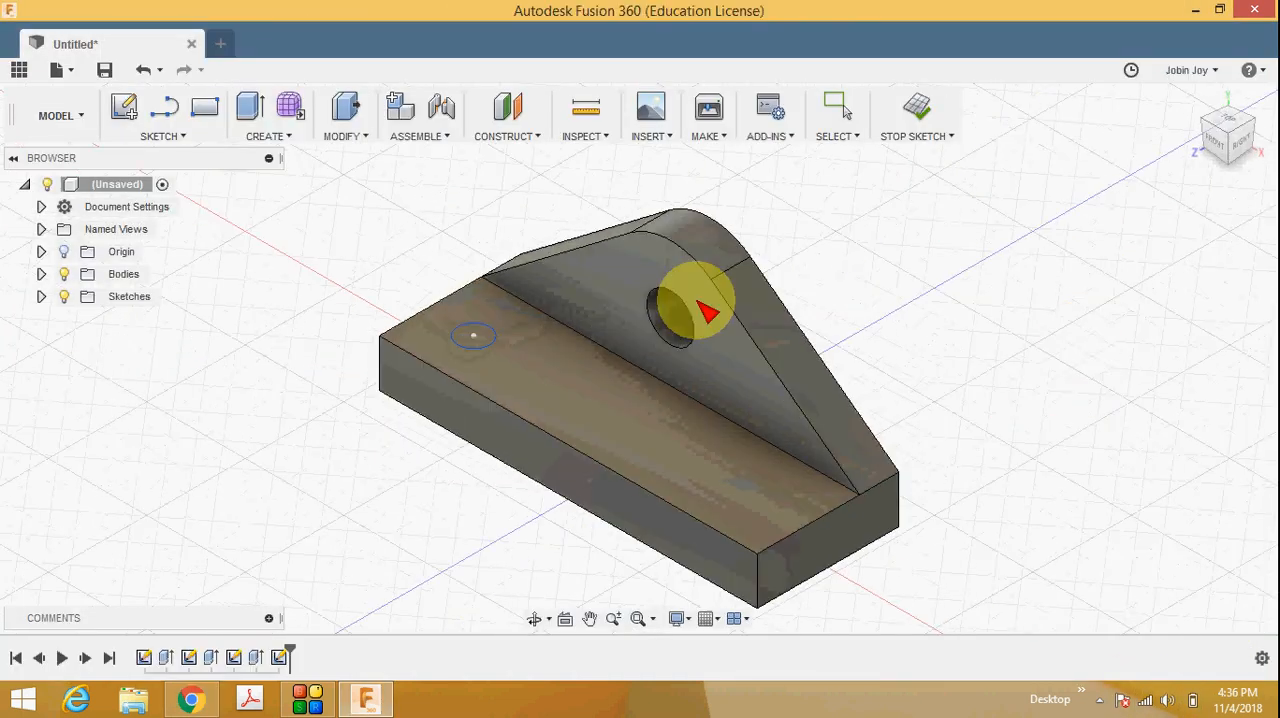
Extrude the 8 mm circle 35 mm downward as a cut through the base.
left_click(282, 137)
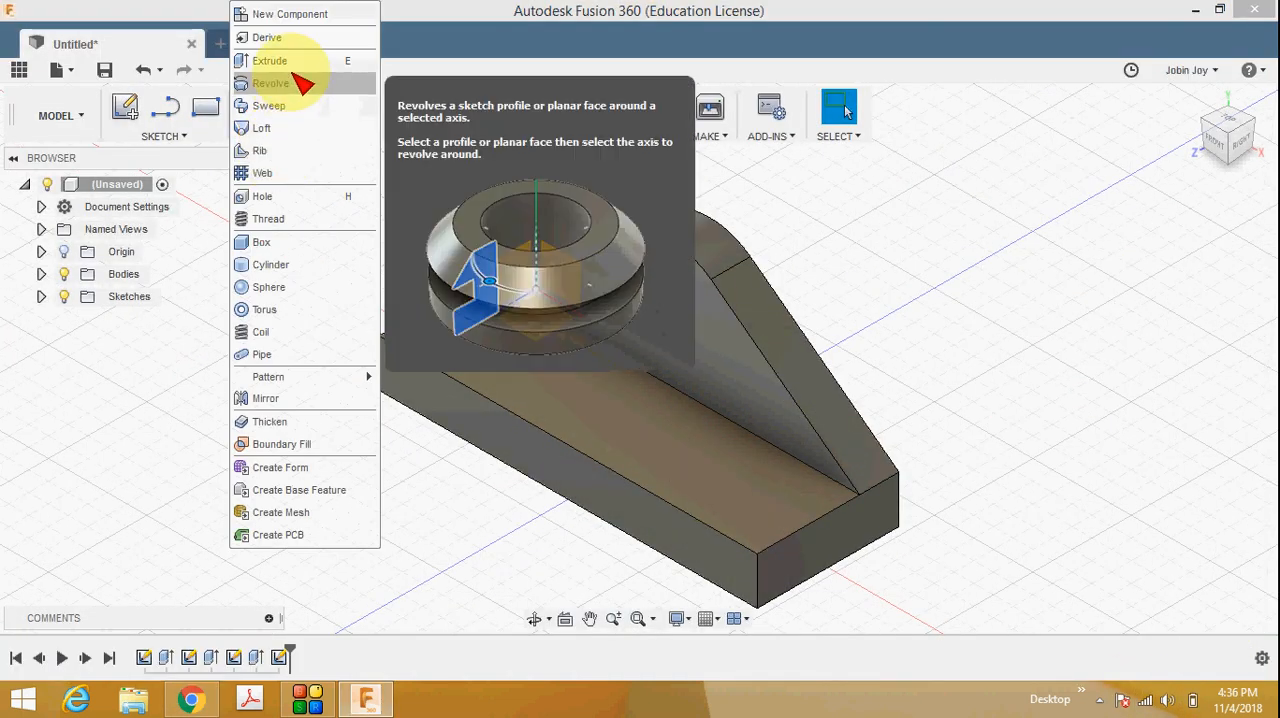
left_click(295, 60)
left_click(488, 343)
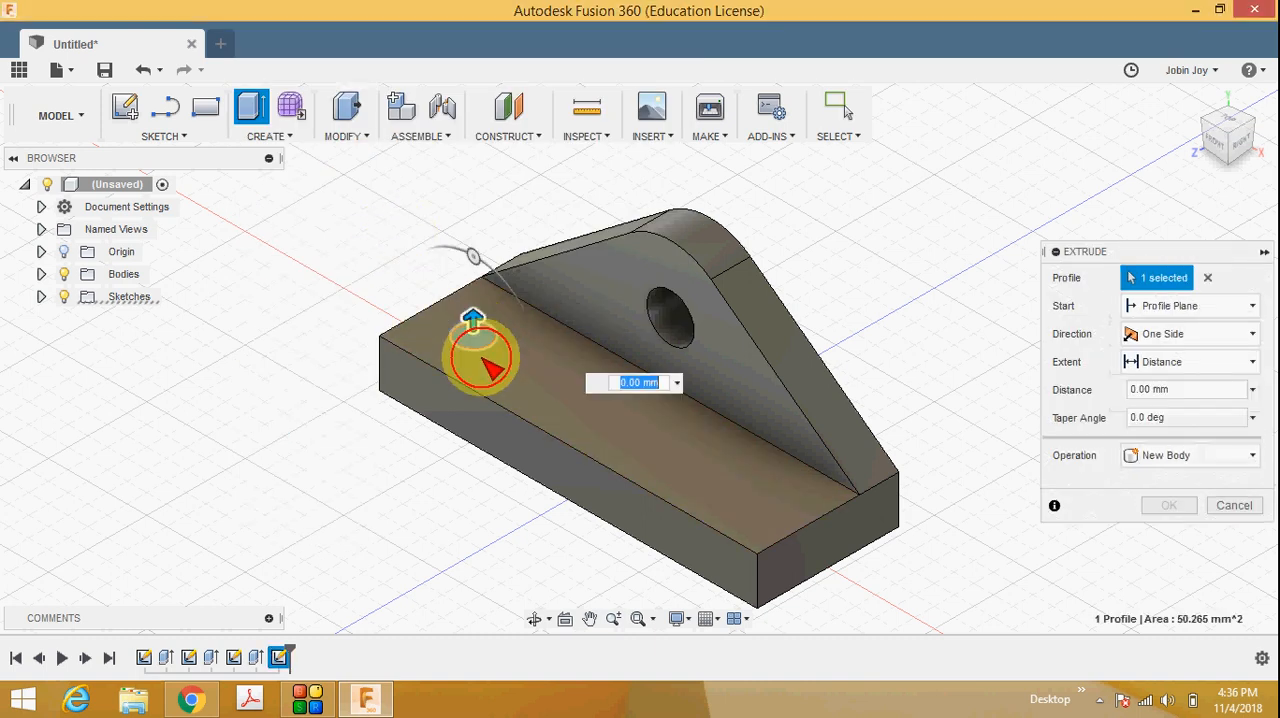
left_click_drag(477, 351, 455, 492)
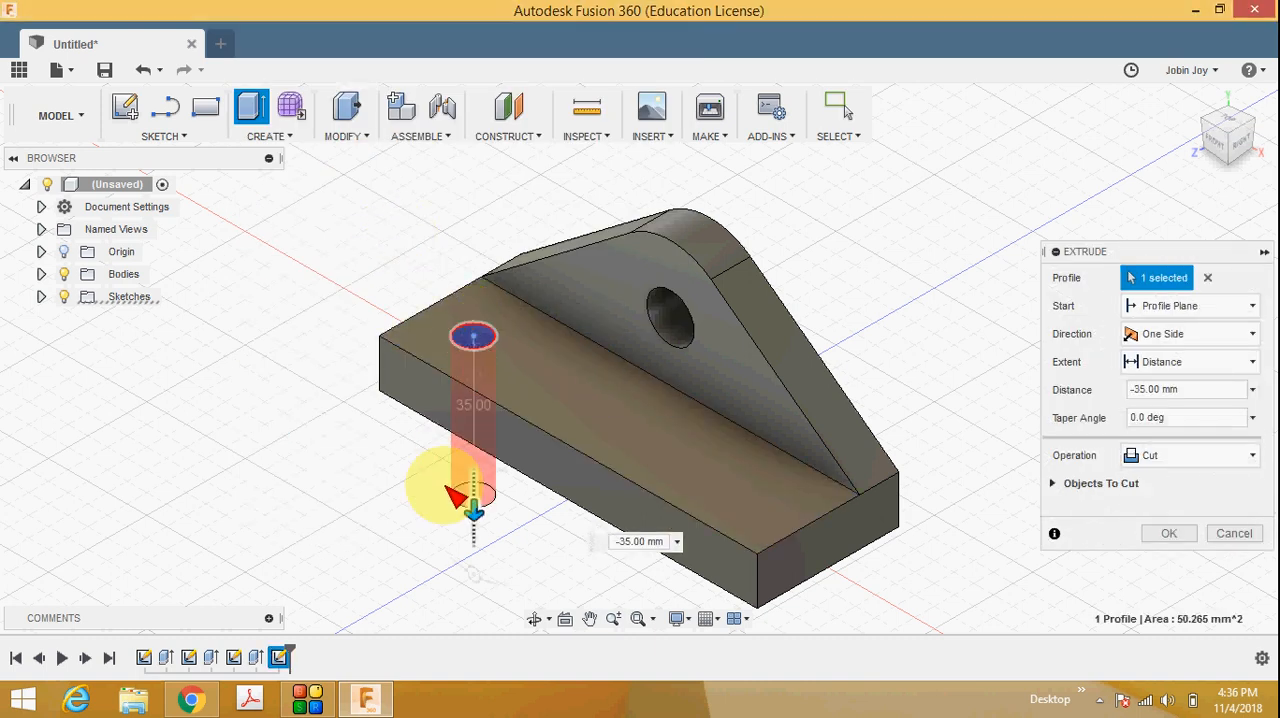
left_click(1169, 533)
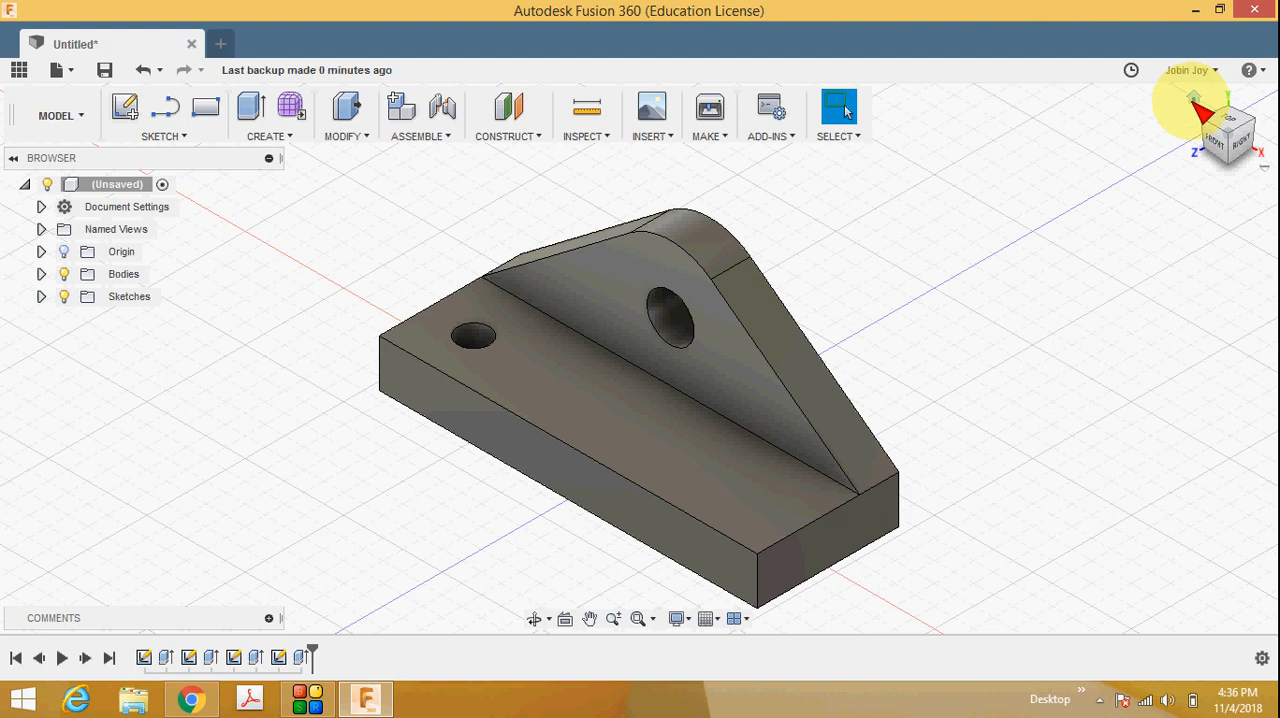
Check the second base hole in the reference drawing, then expand the Origin folder and select the YZ plane.
left_click(190, 698)
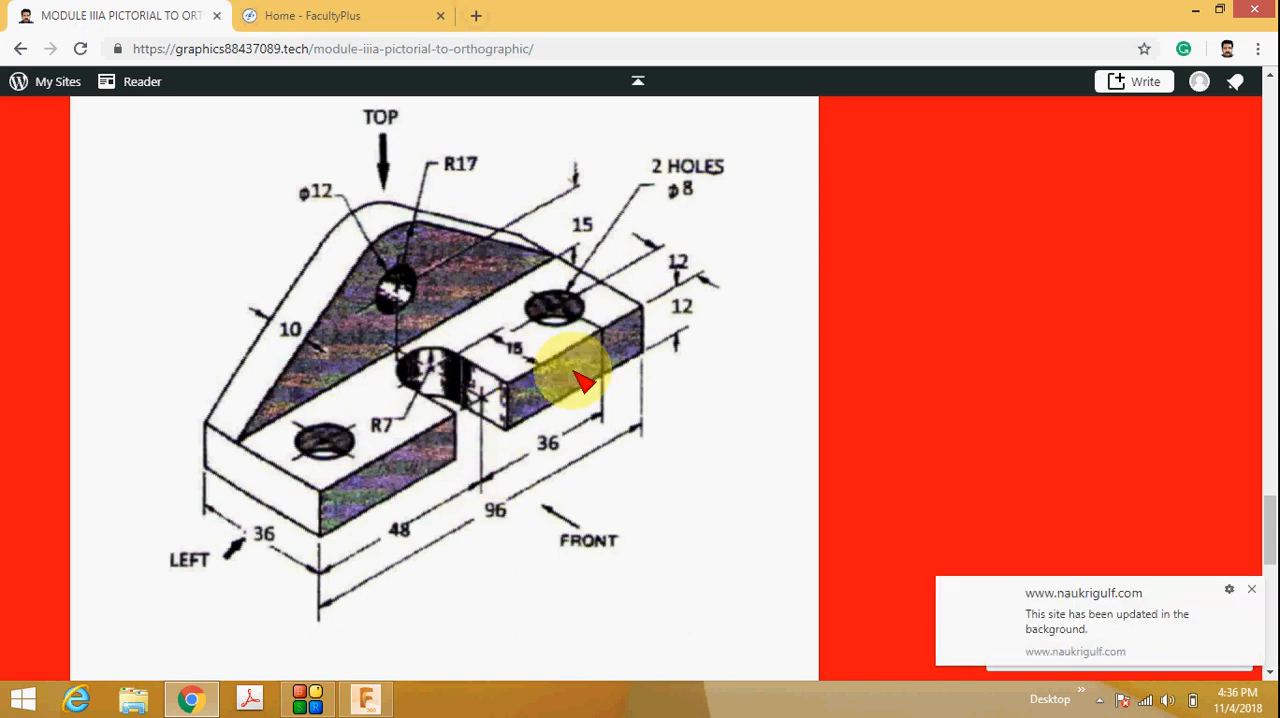
left_click(366, 698)
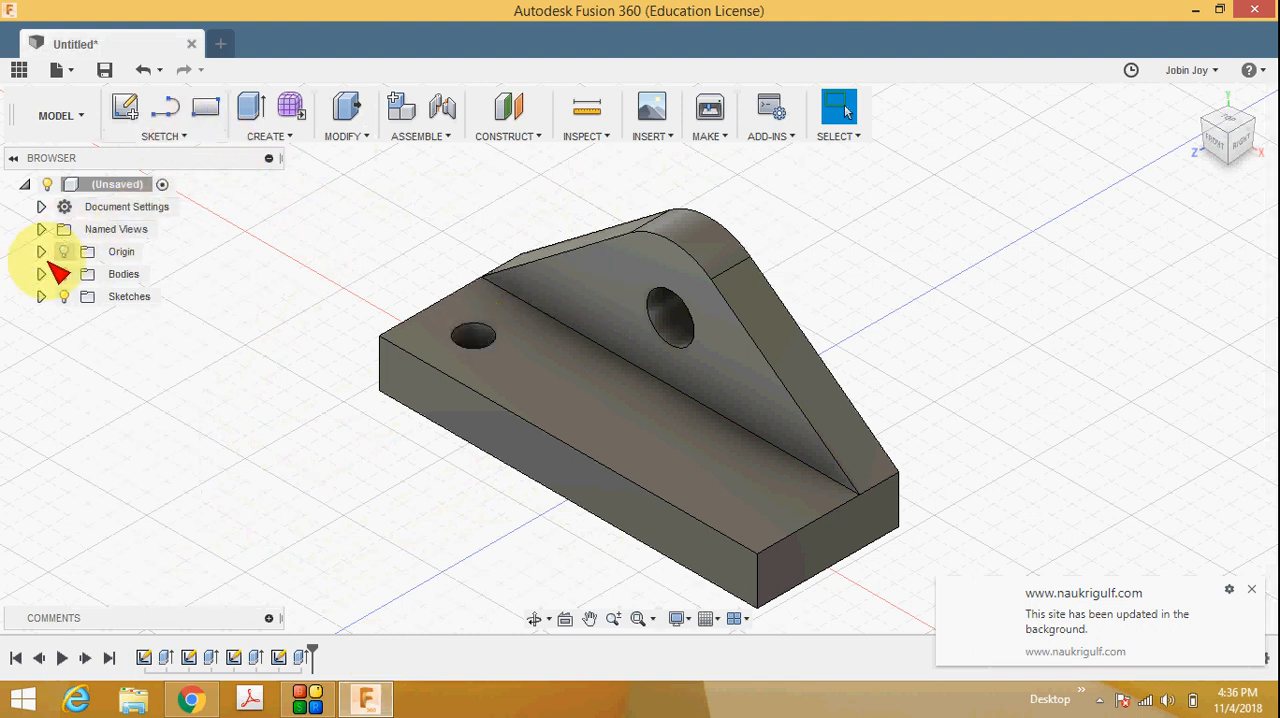
left_click(41, 252)
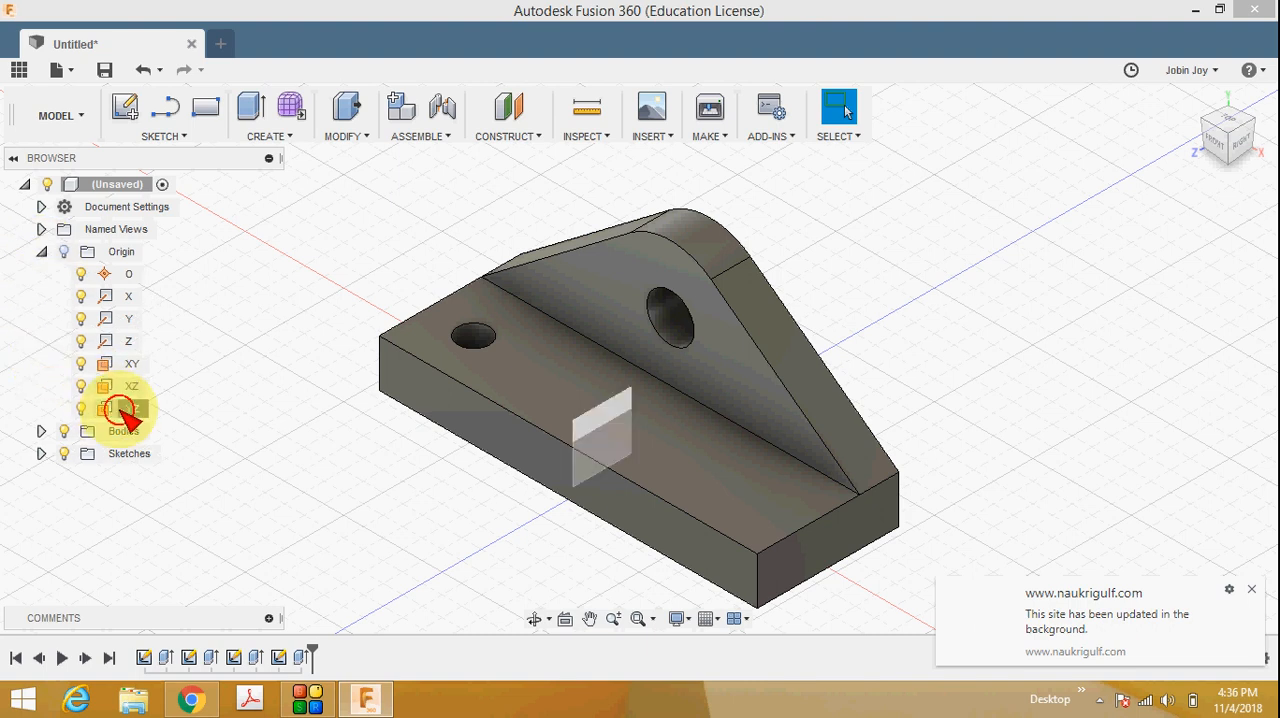
left_click(124, 408)
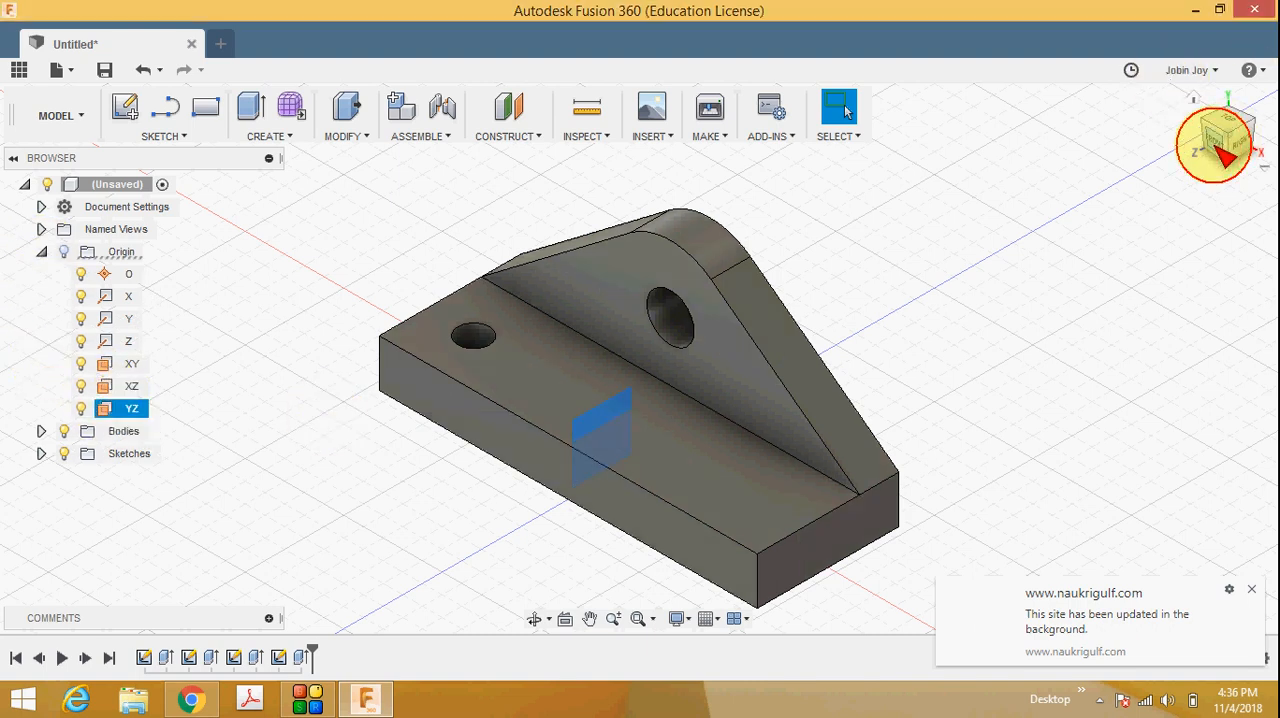
left_click(1218, 144)
left_click(1193, 97)
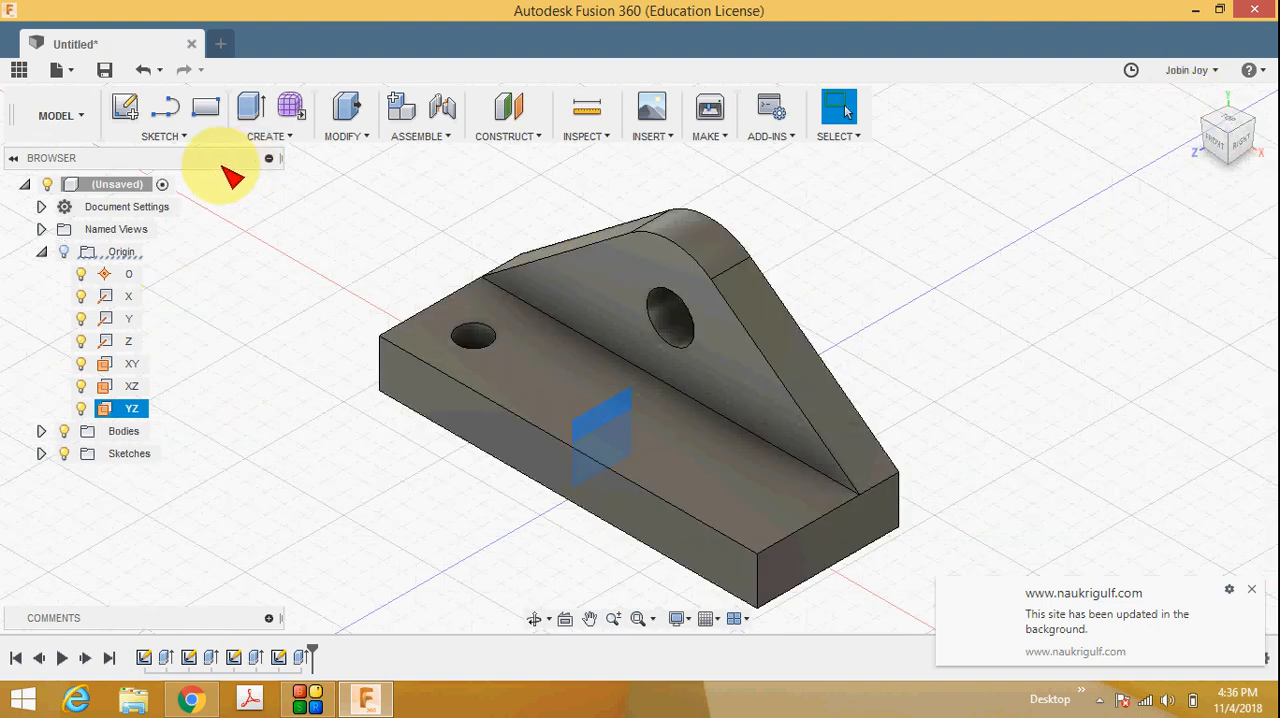
left_click(273, 138)
left_click(349, 140)
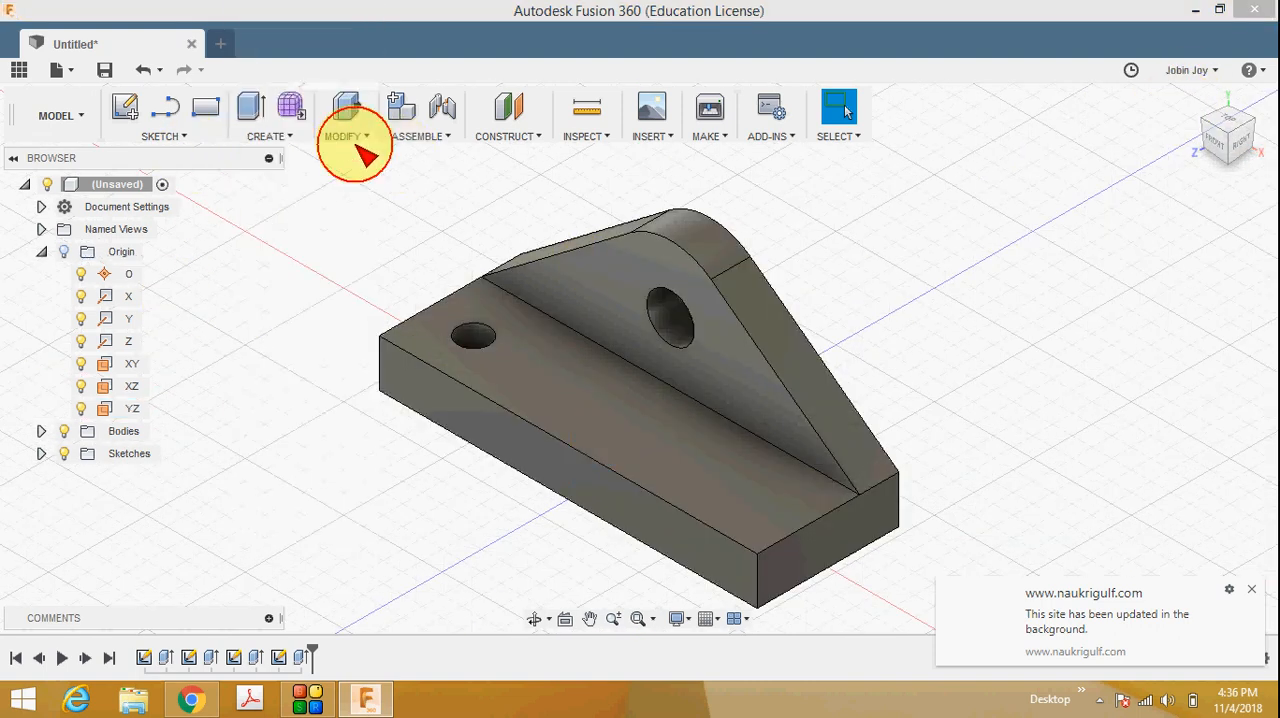
left_click(346, 138)
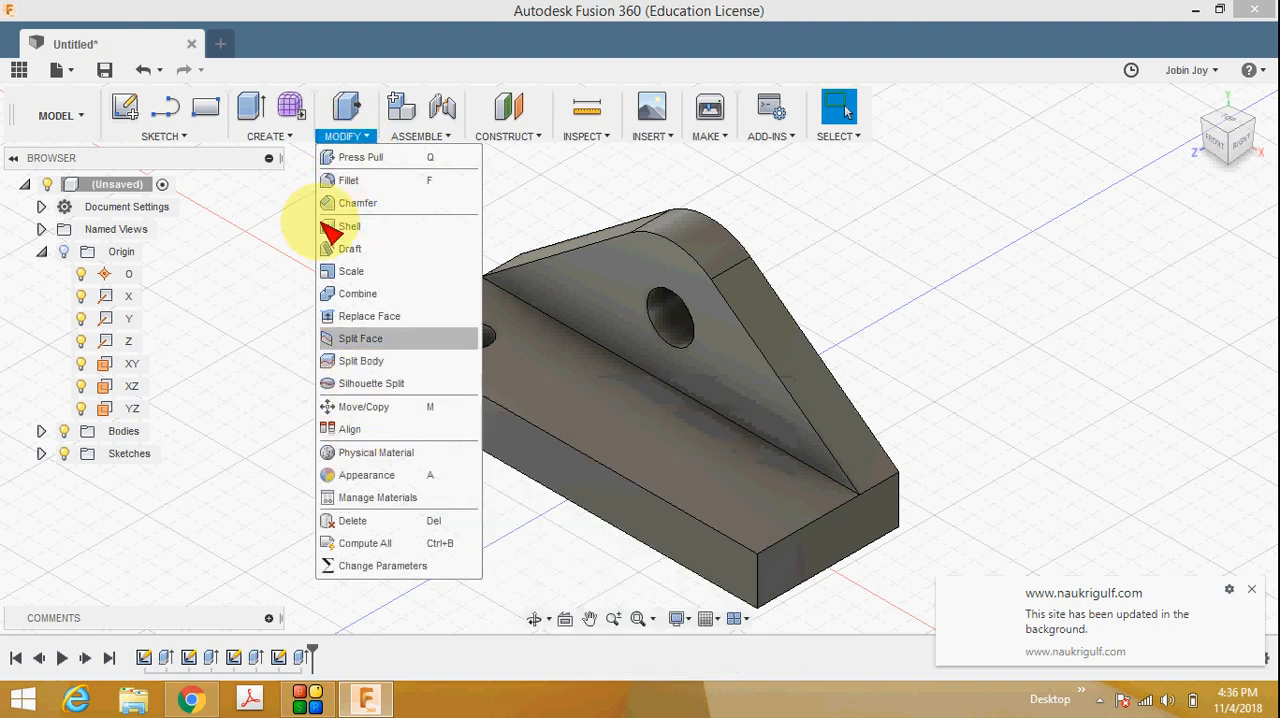
Mirror the 8 mm hole's cut about the YZ origin plane, using the Features pattern type, and view the base from above.
left_click(295, 140)
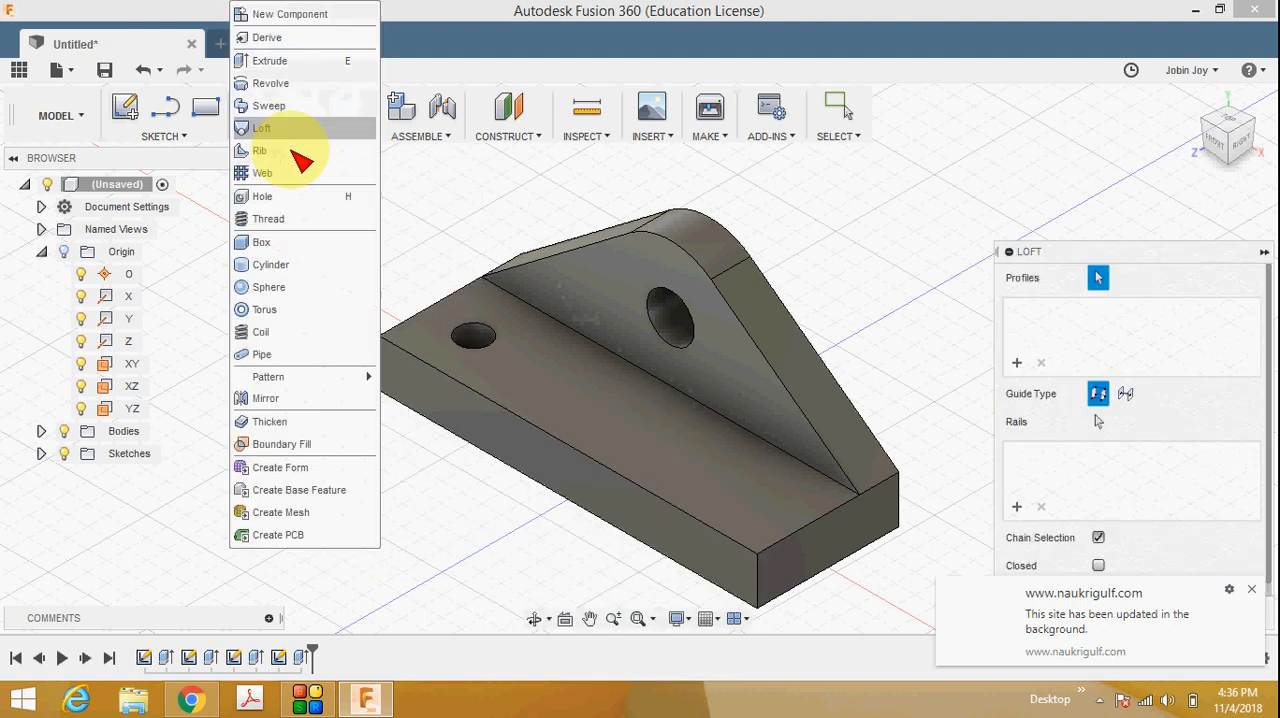
left_click(335, 421)
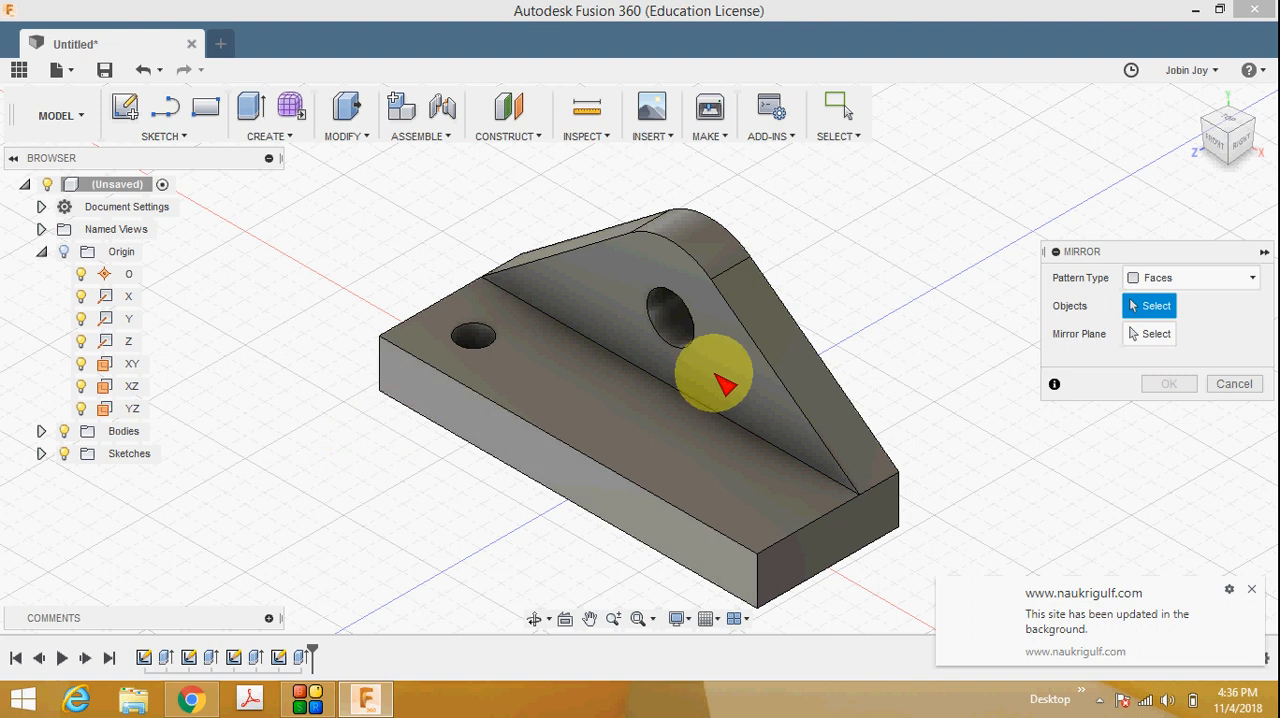
left_click(1200, 277)
left_click(1175, 350)
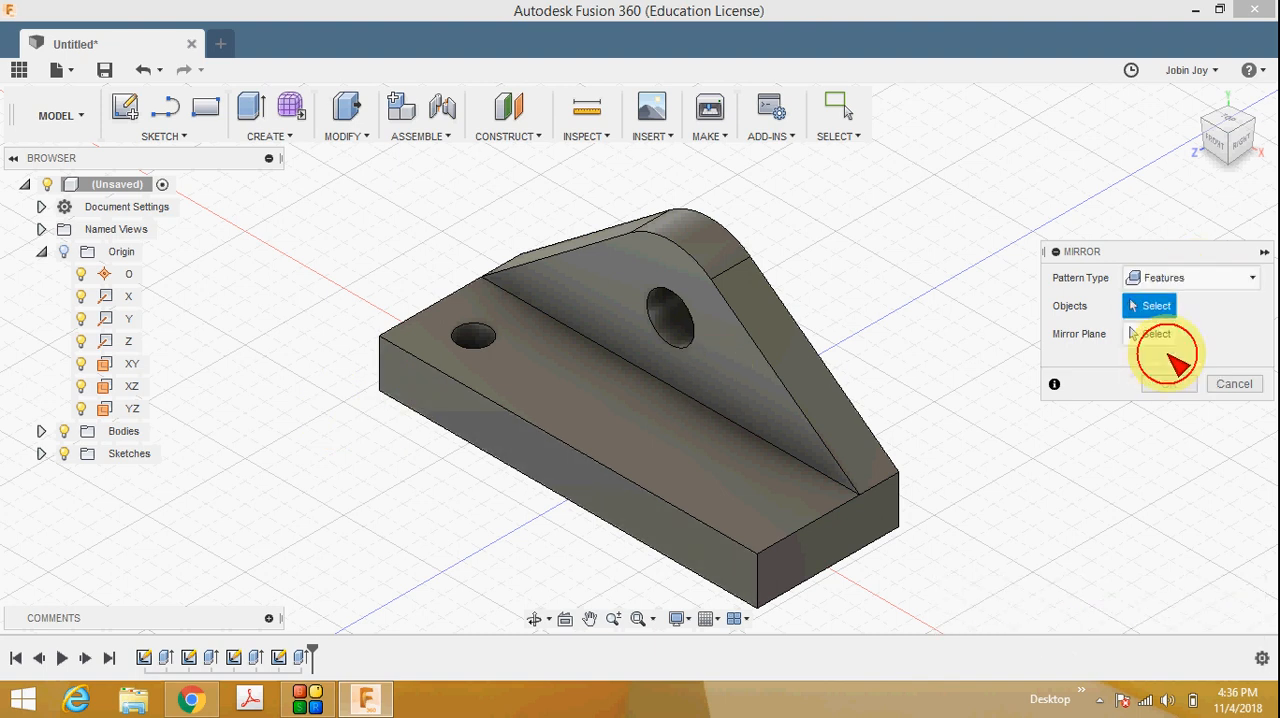
left_click(300, 657)
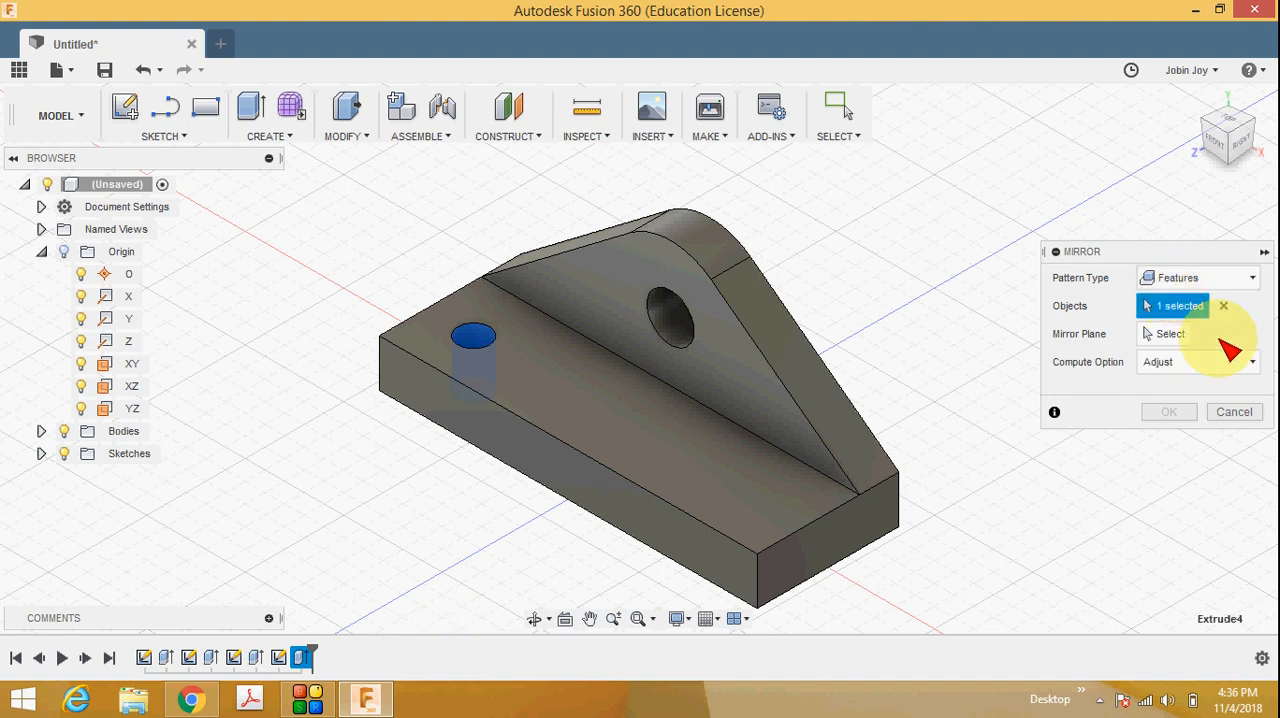
left_click(1165, 334)
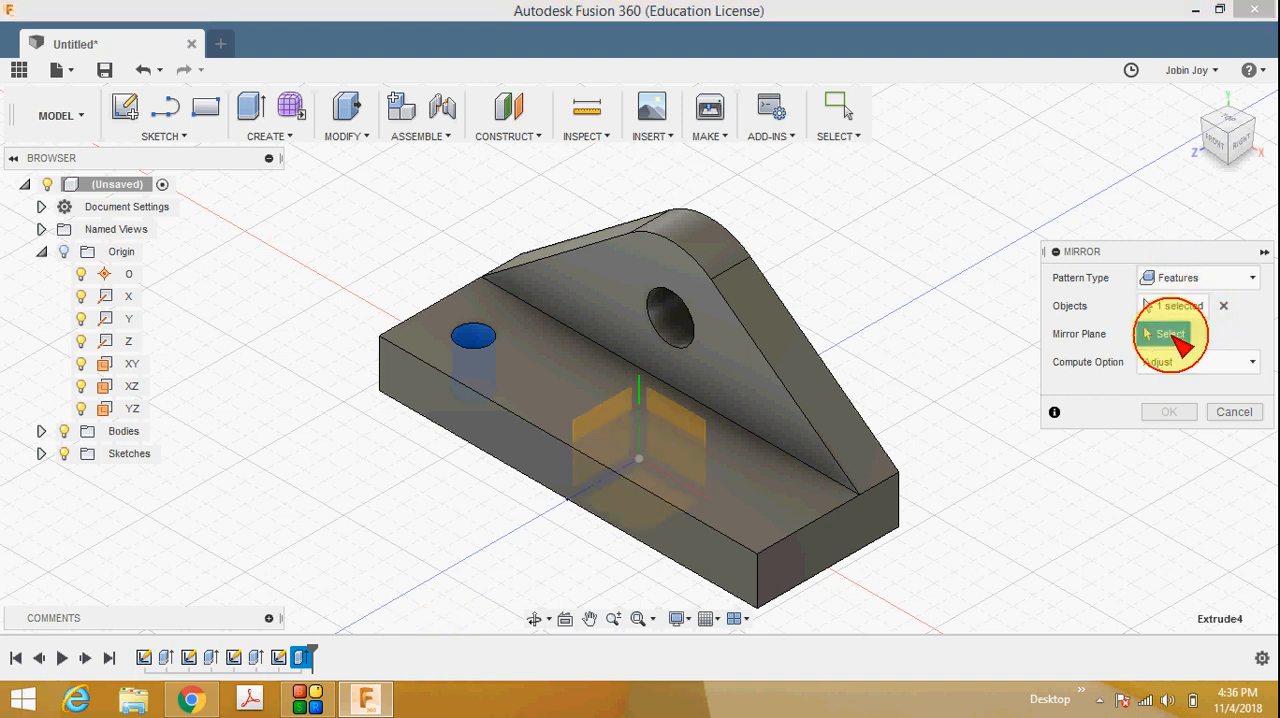
left_click(131, 408)
left_click(1168, 412)
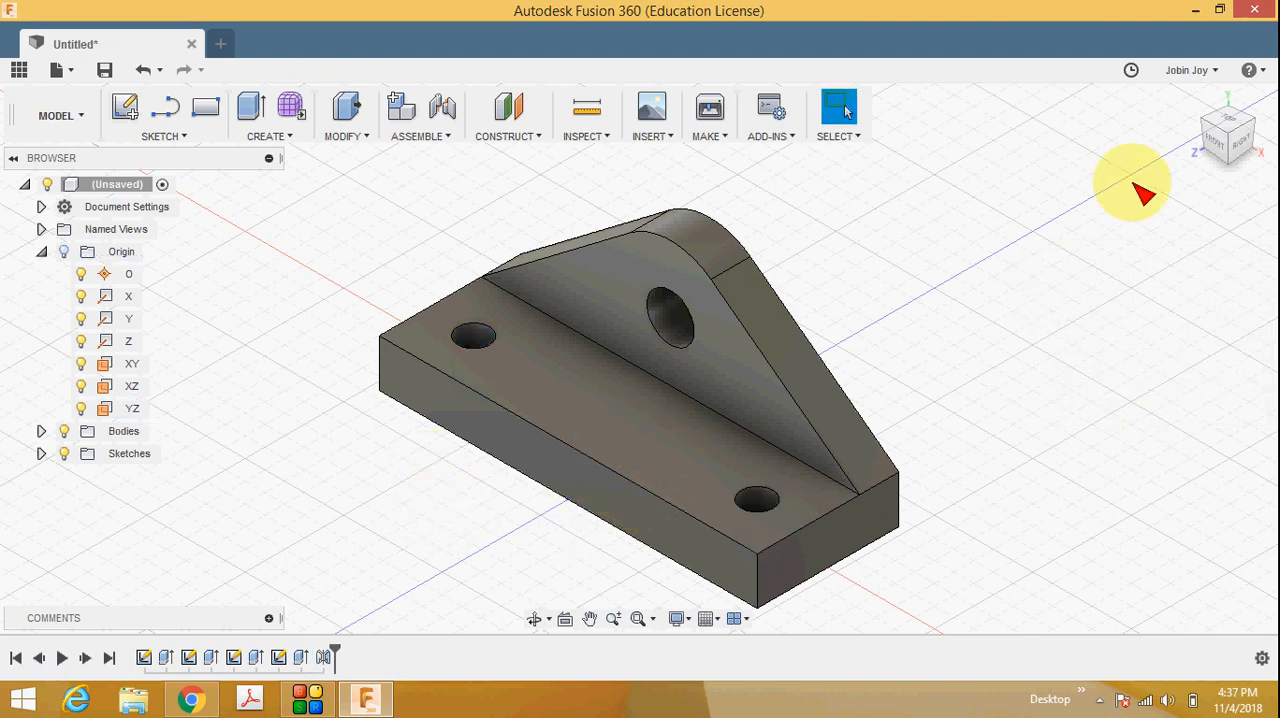
left_click(1230, 125)
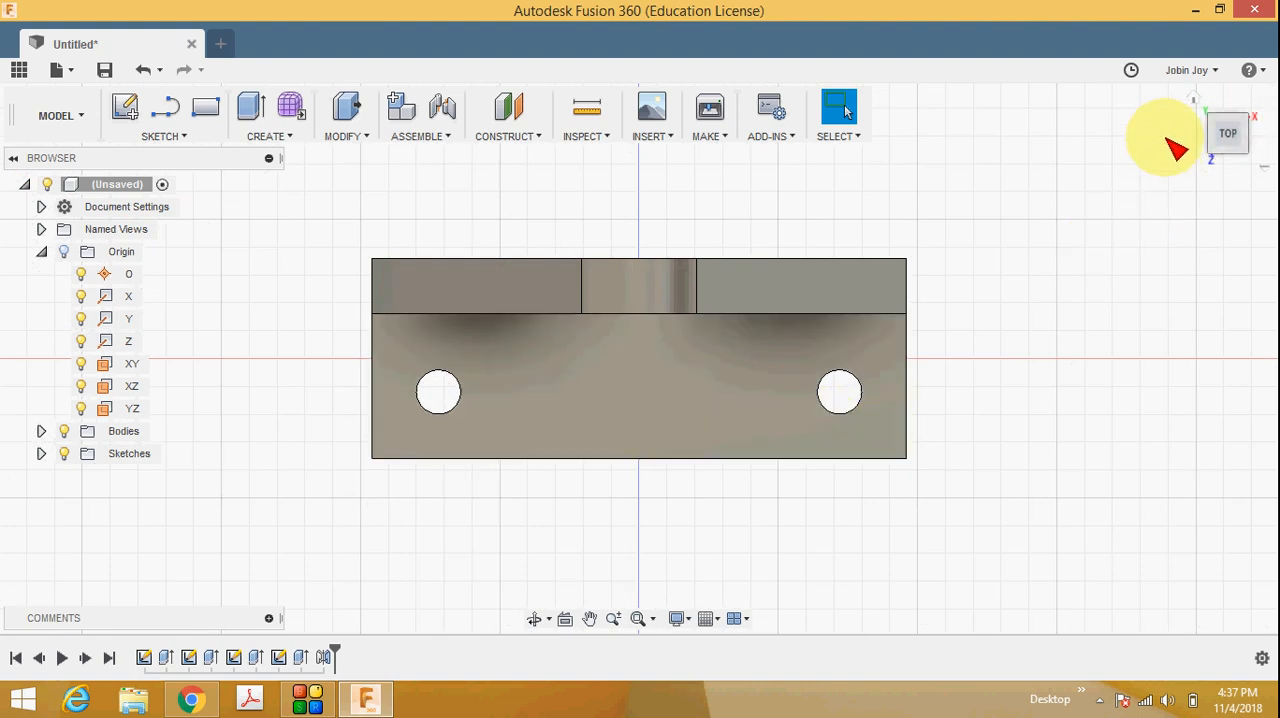
Check the front slot's dimensions in the reference drawing and start a sketch on the base's top face.
left_click(1203, 106)
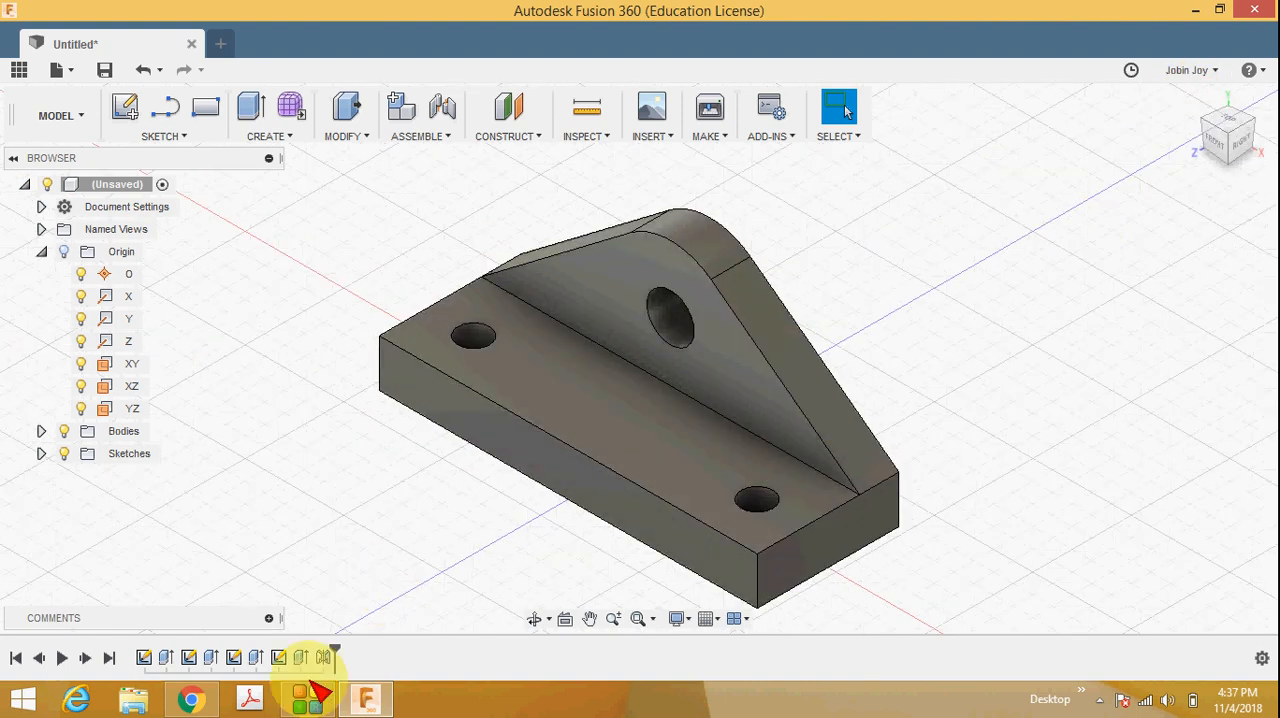
left_click(200, 700)
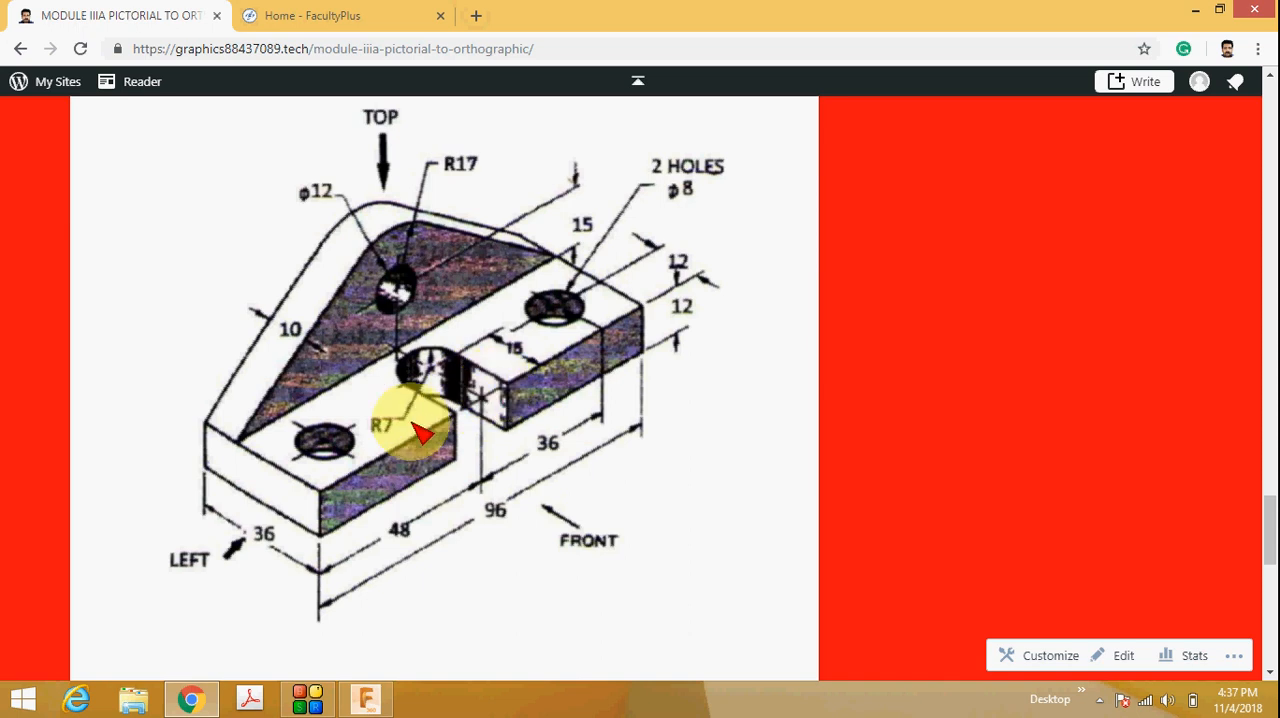
left_click(1196, 9)
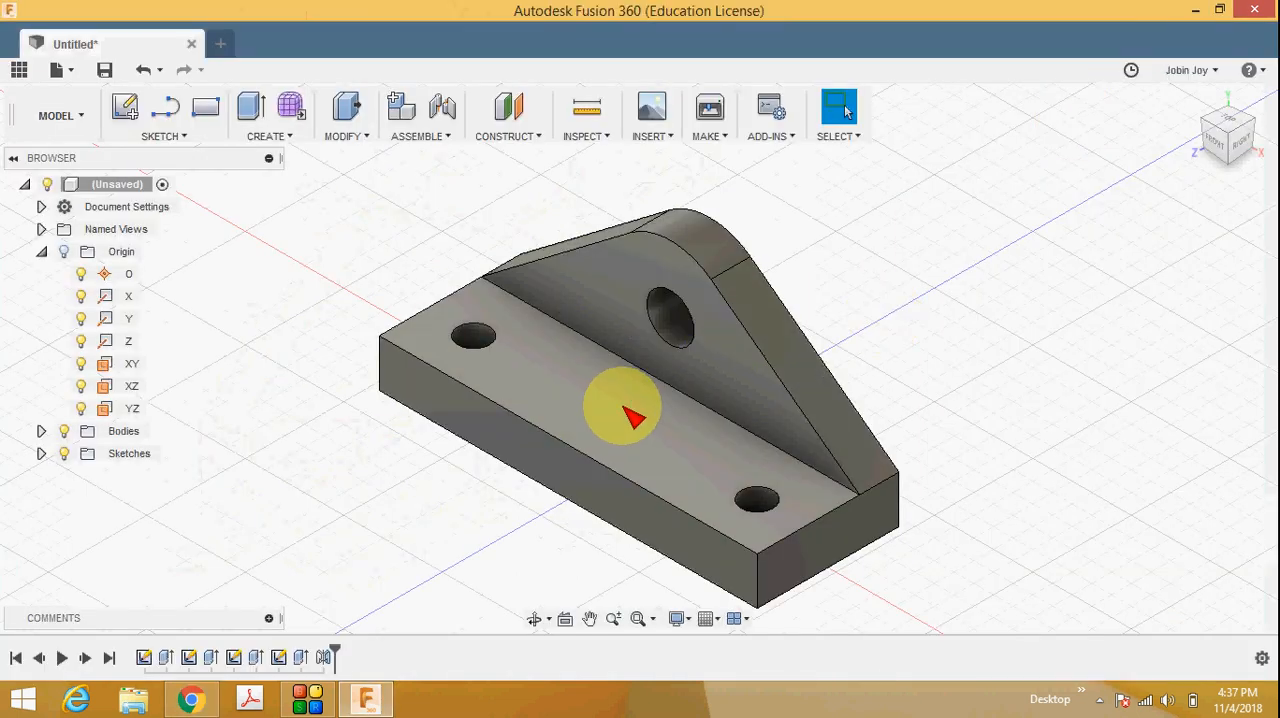
right_click(622, 406)
left_click(600, 114)
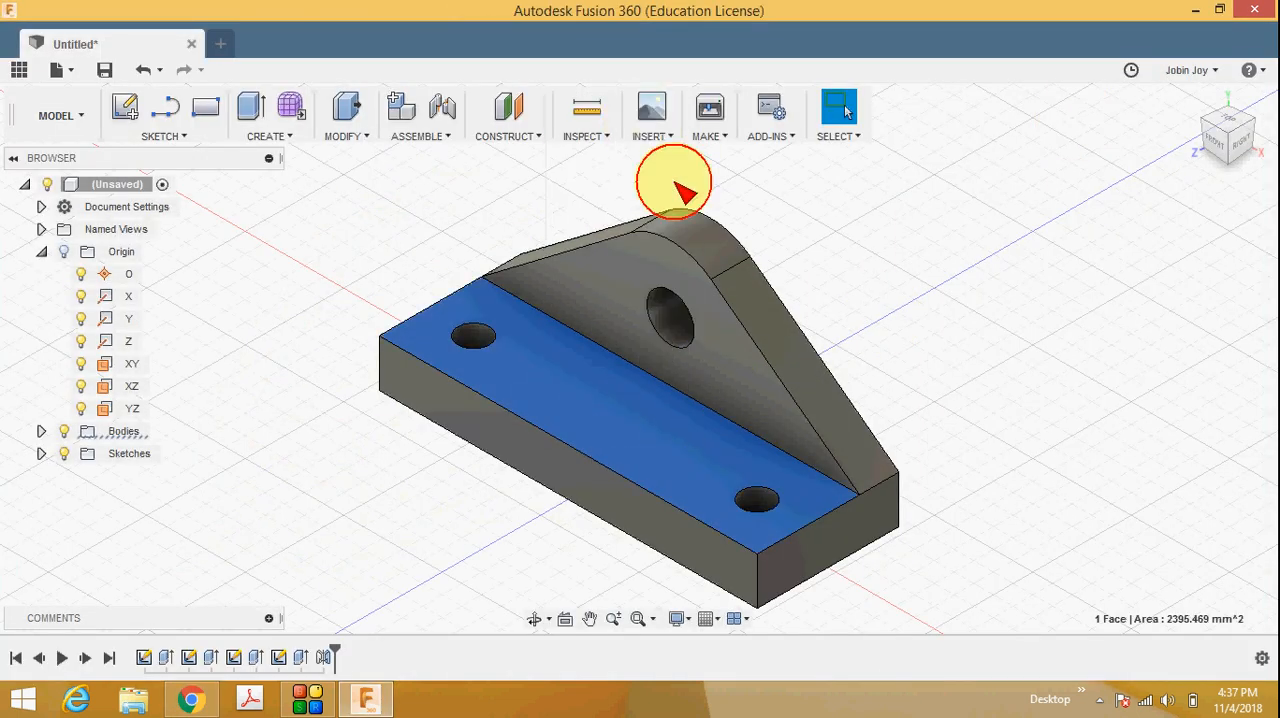
Sketch a two-point rectangle from the base's front edge near the middle, 15 mm deep and about 20 mm wide.
left_click(178, 136)
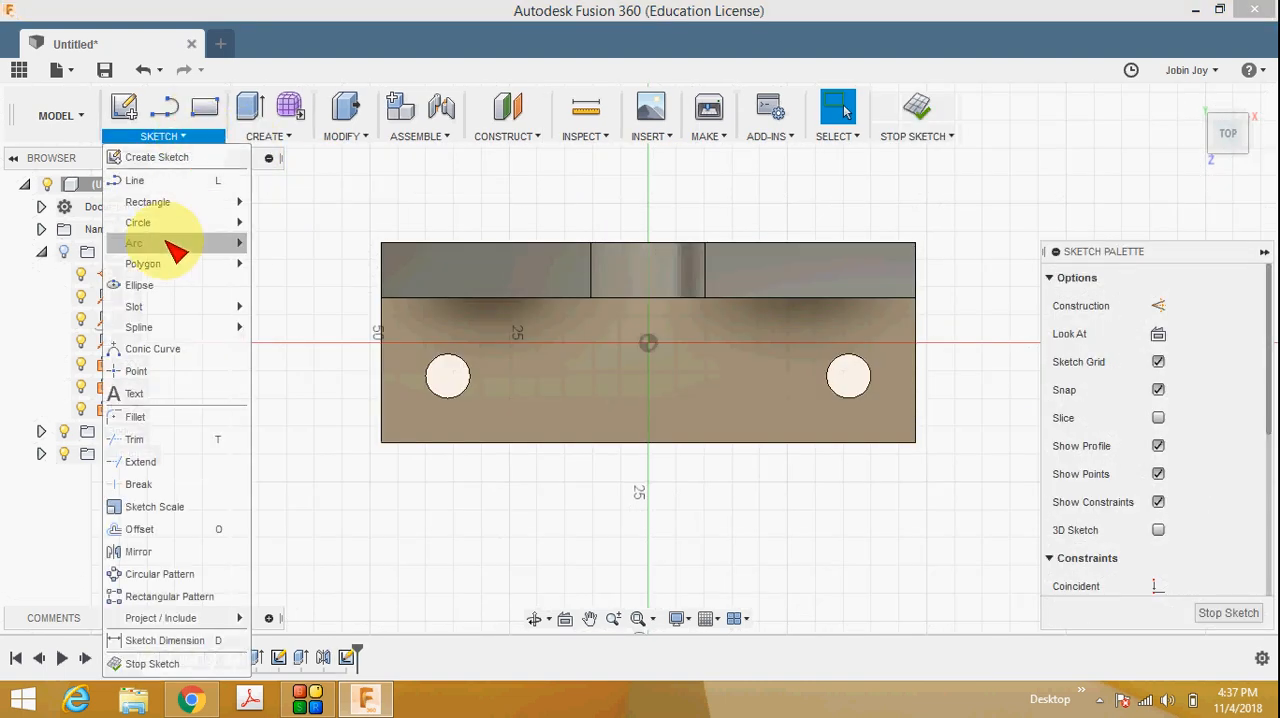
mouse_move(194, 204)
left_click(294, 207)
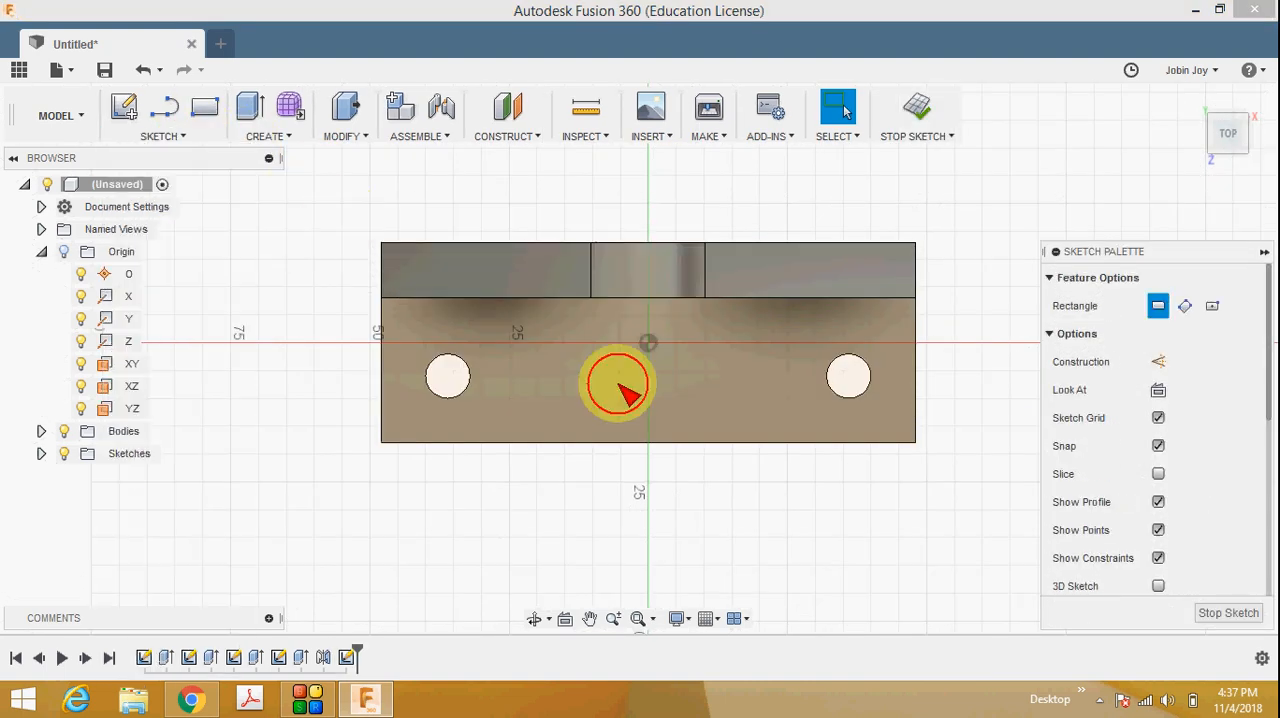
left_click(579, 440)
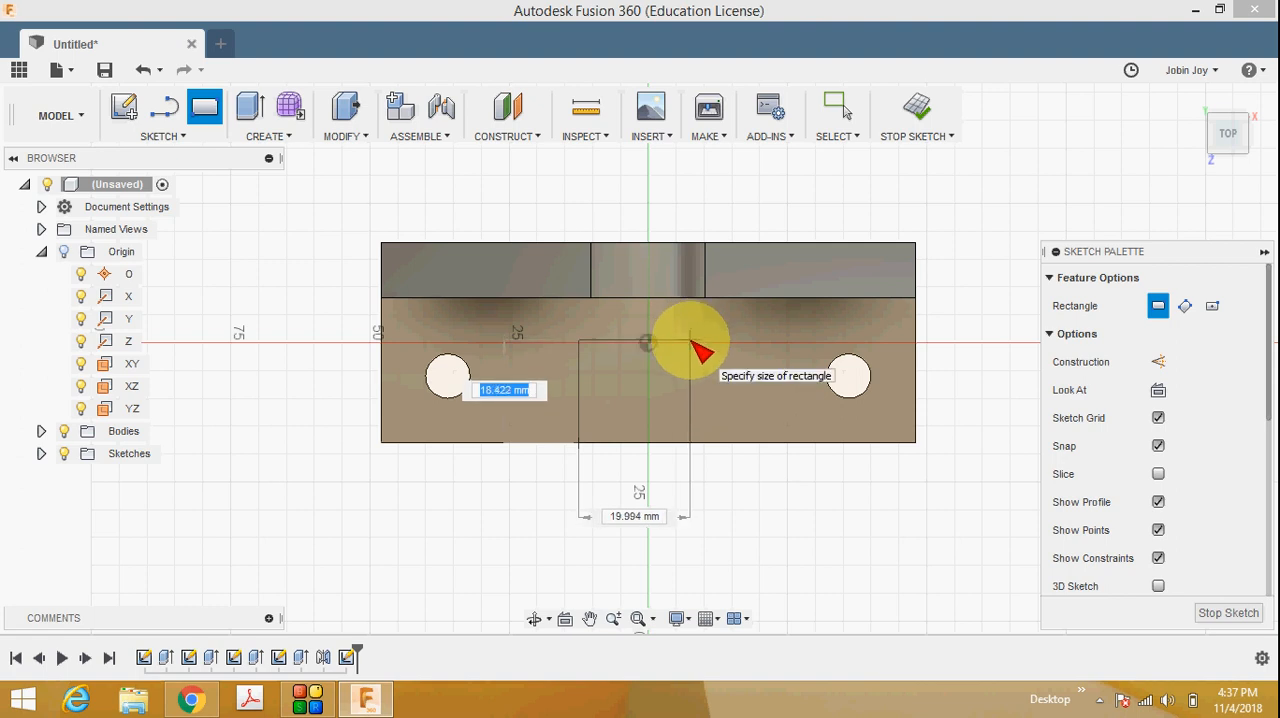
type("15")
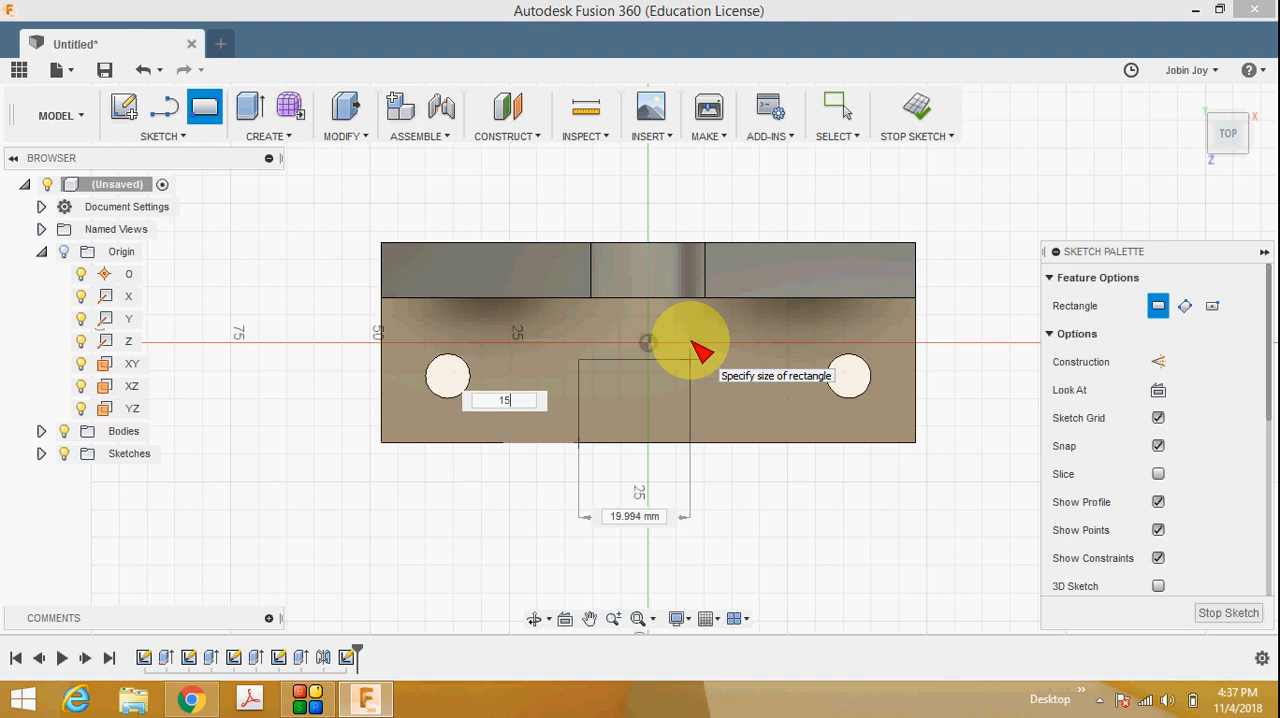
key("Return")
key("Escape")
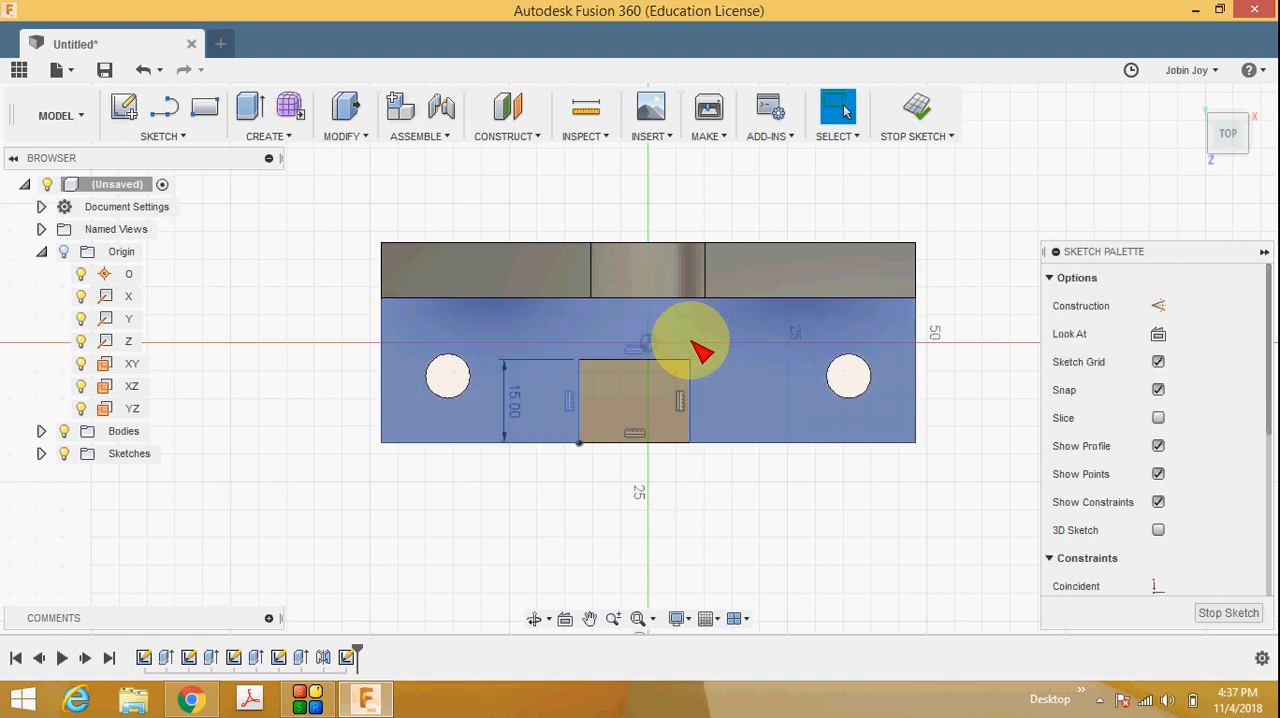
Check the slot's R7 radius in the reference drawing and dimension the rectangle's width as 14 mm.
left_click(190, 698)
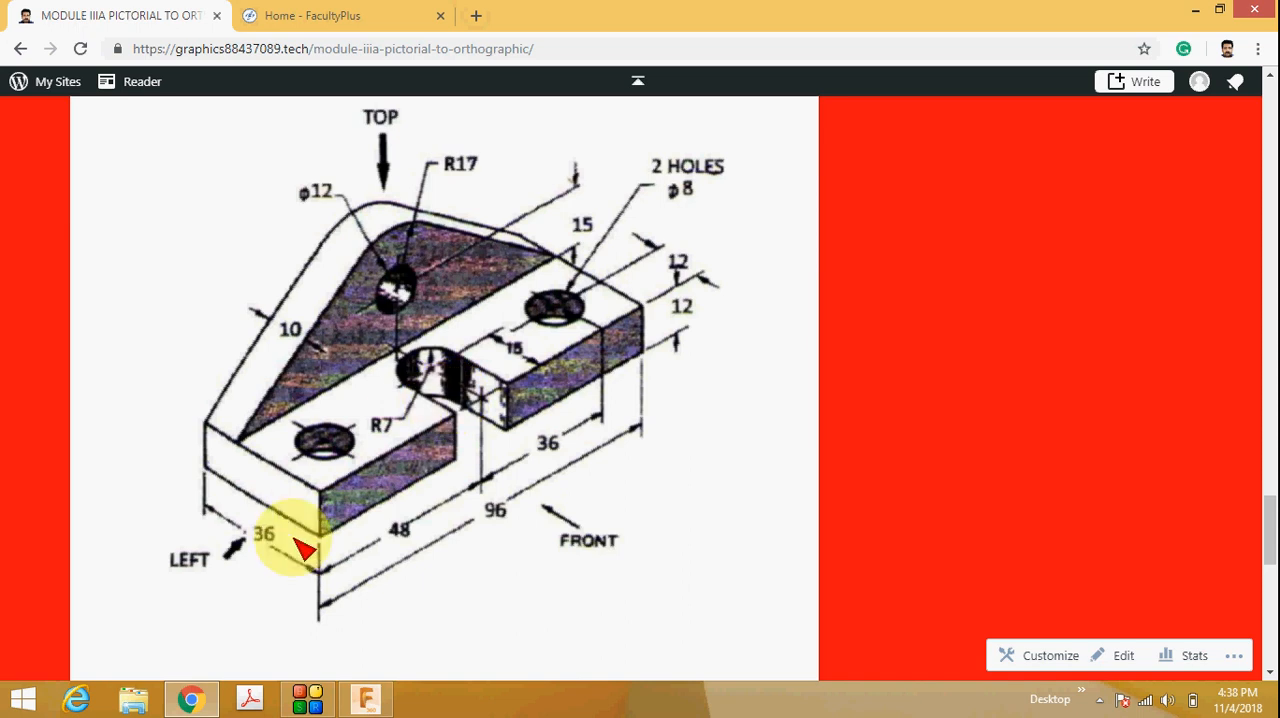
left_click(362, 697)
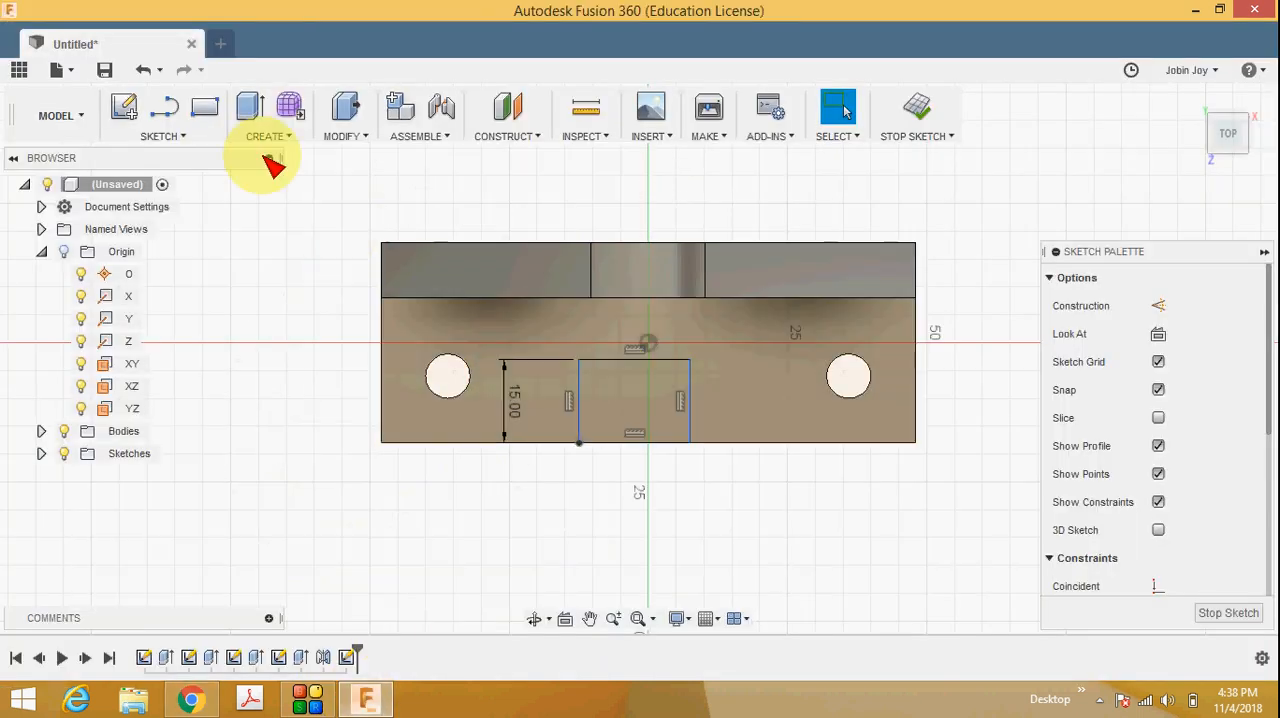
left_click(175, 136)
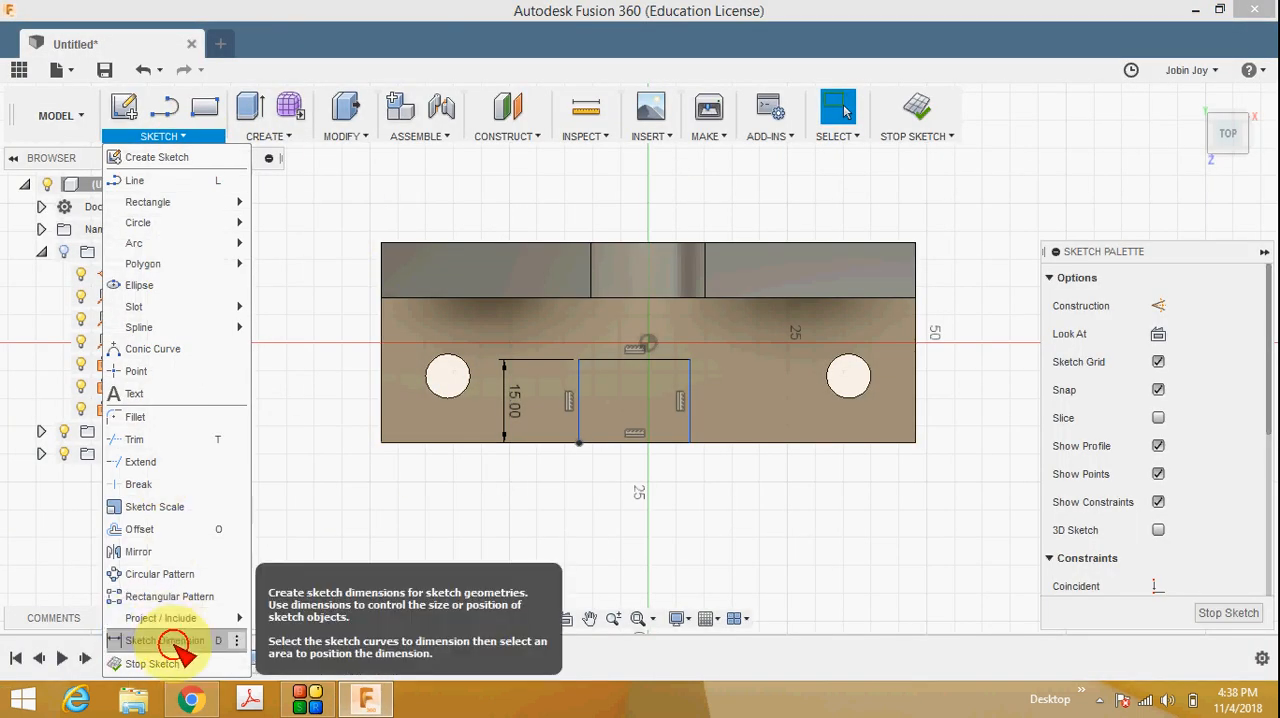
left_click(170, 638)
left_click(617, 444)
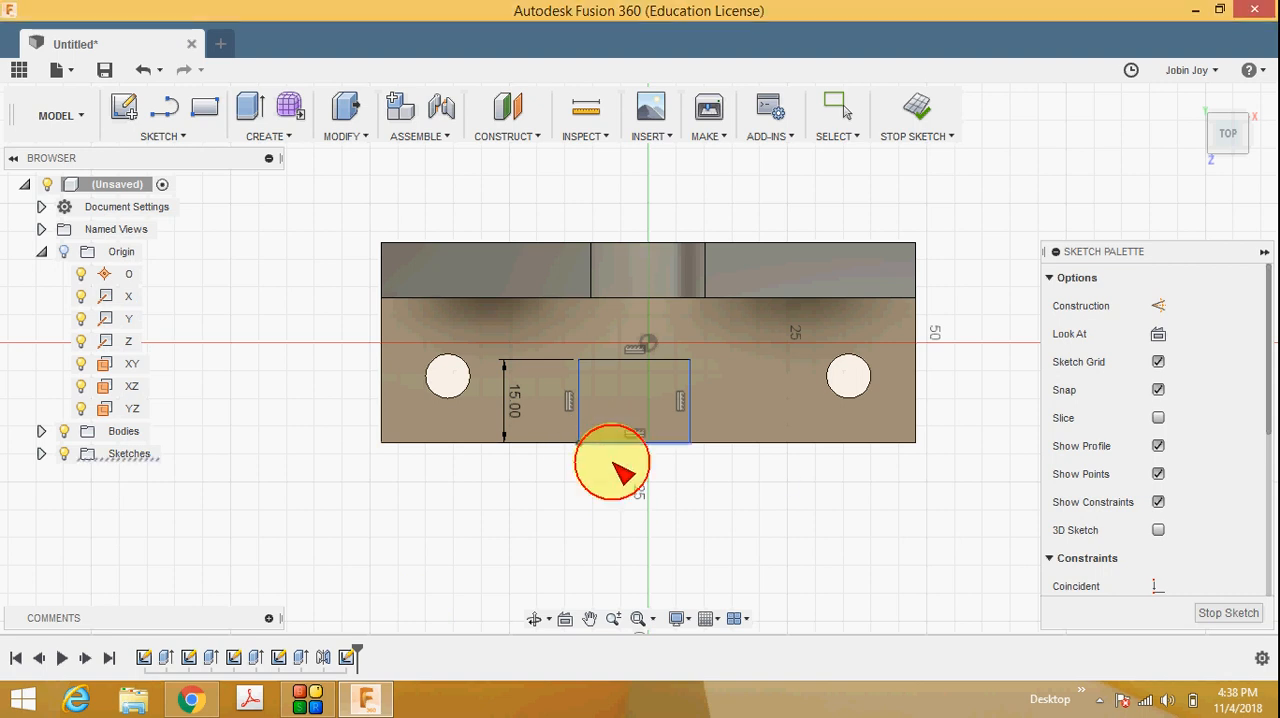
left_click(621, 526)
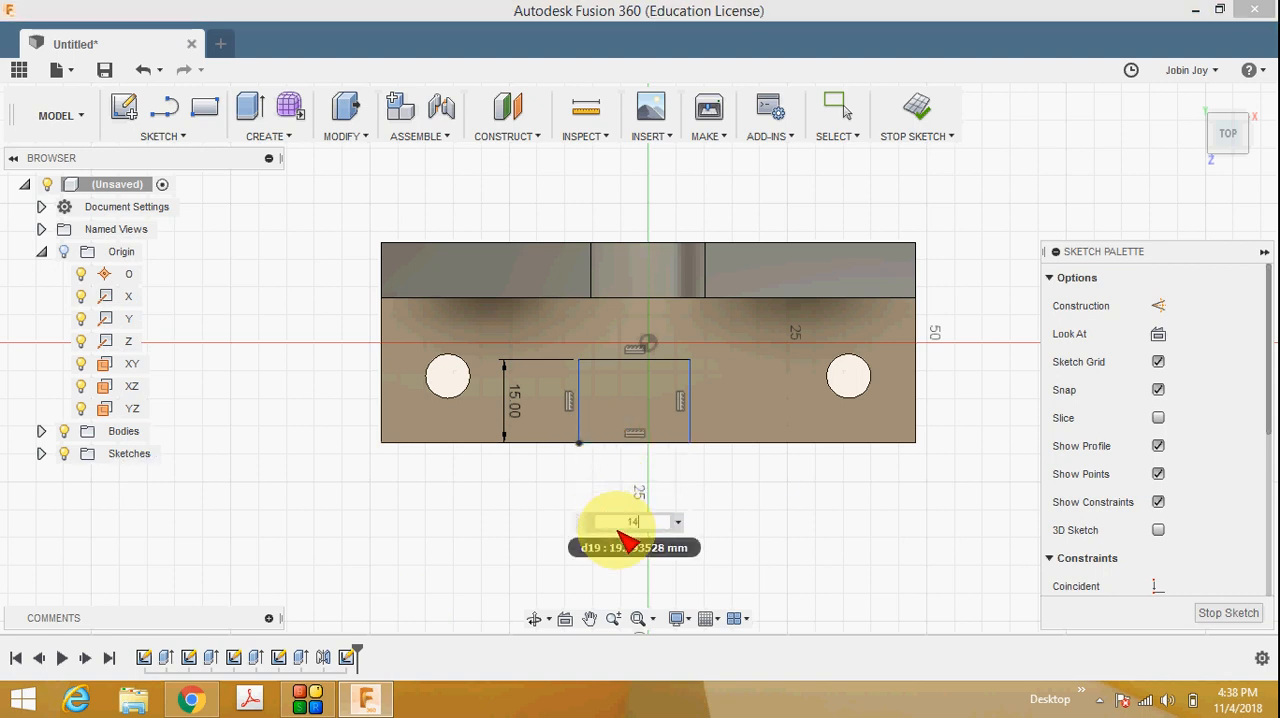
type("14")
key("Return")
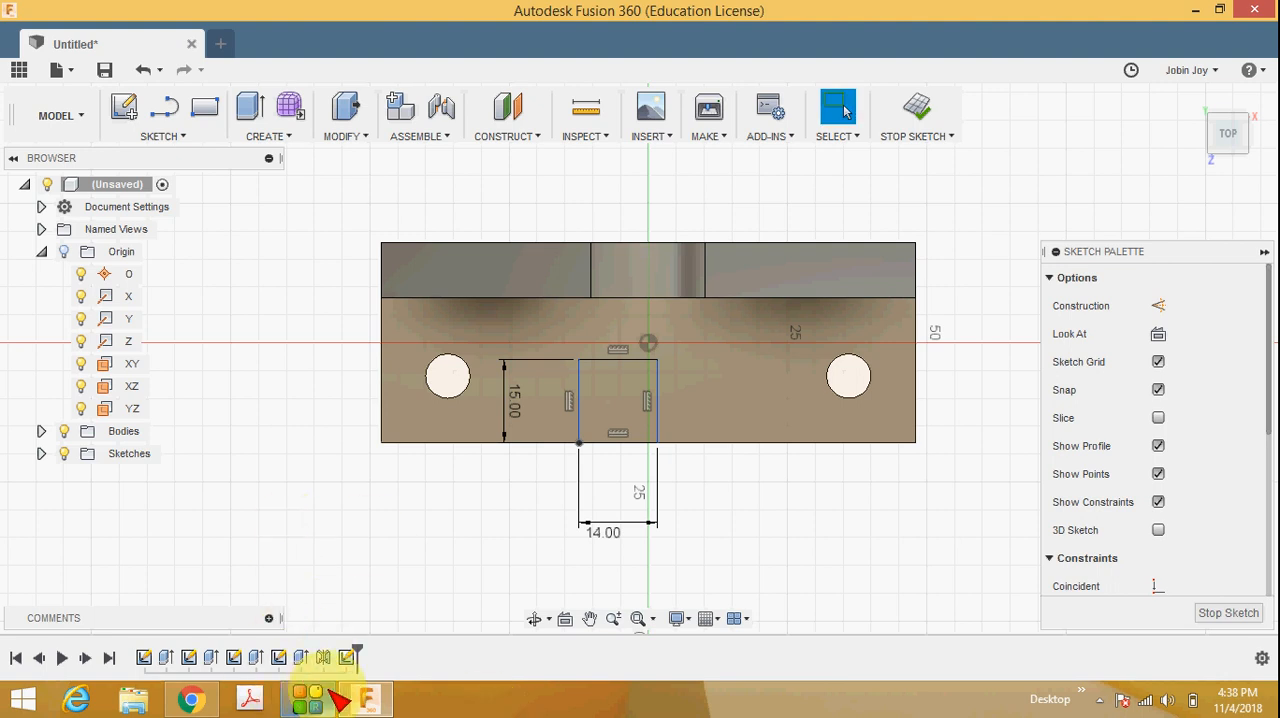
Consult the reference drawing and dimension the rectangle's left side 41 mm from the base's left edge.
left_click(192, 700)
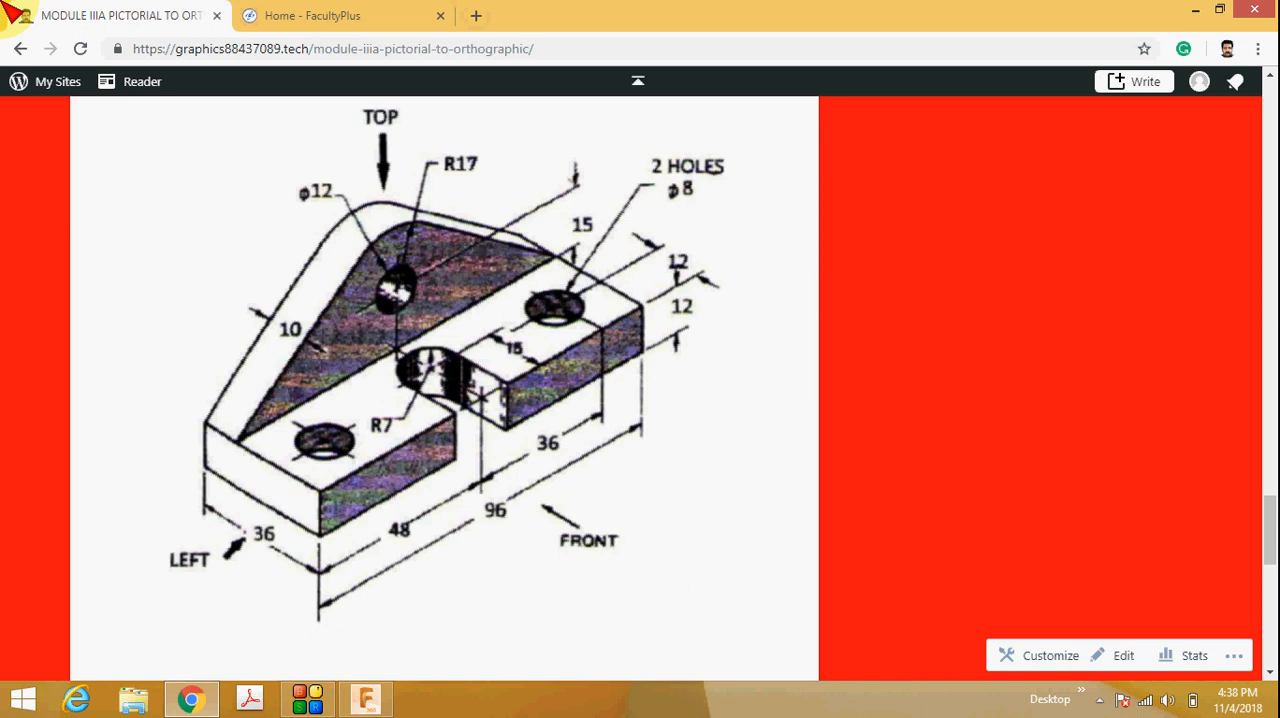
left_click(360, 698)
left_click(175, 132)
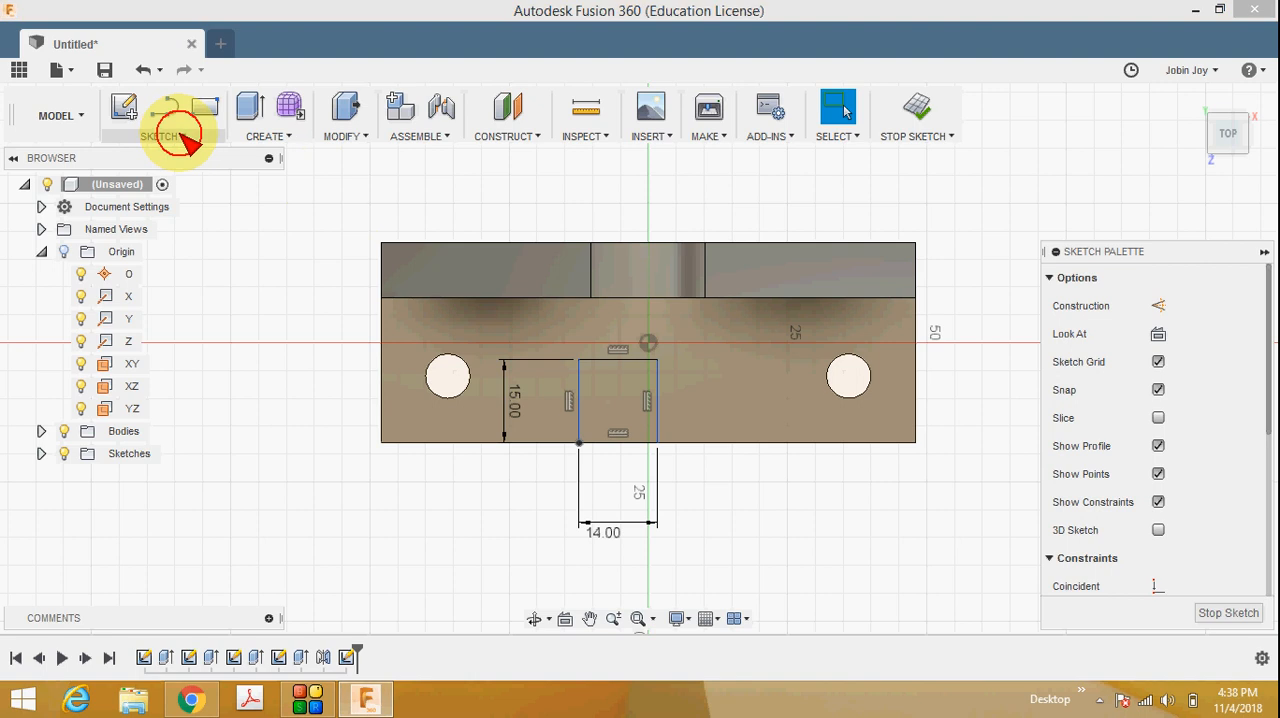
left_click(205, 640)
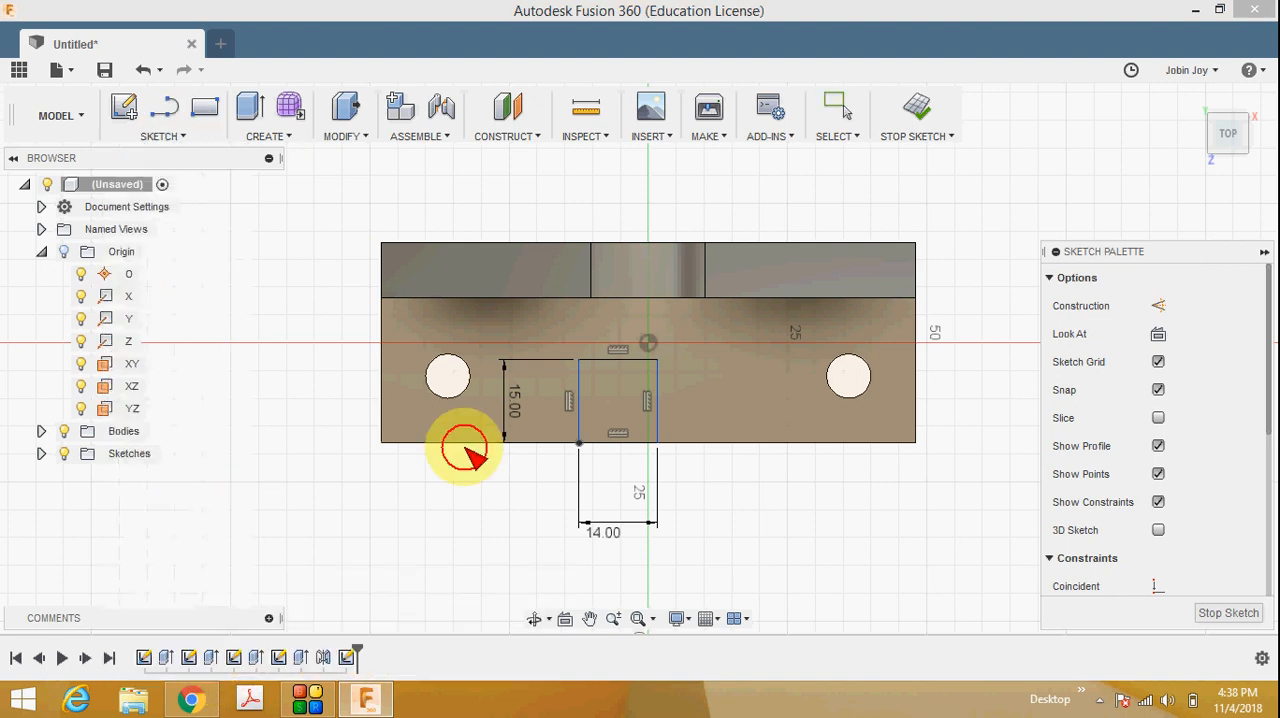
left_click(388, 408)
left_click(580, 425)
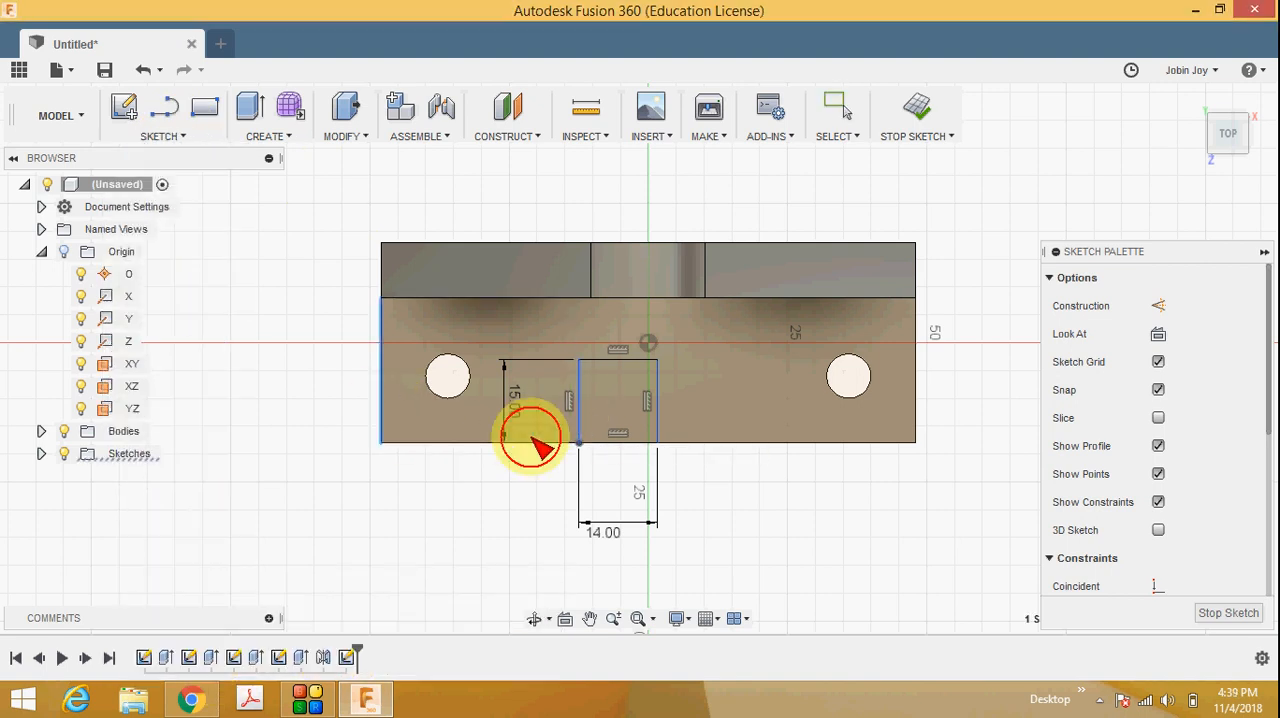
left_click(494, 498)
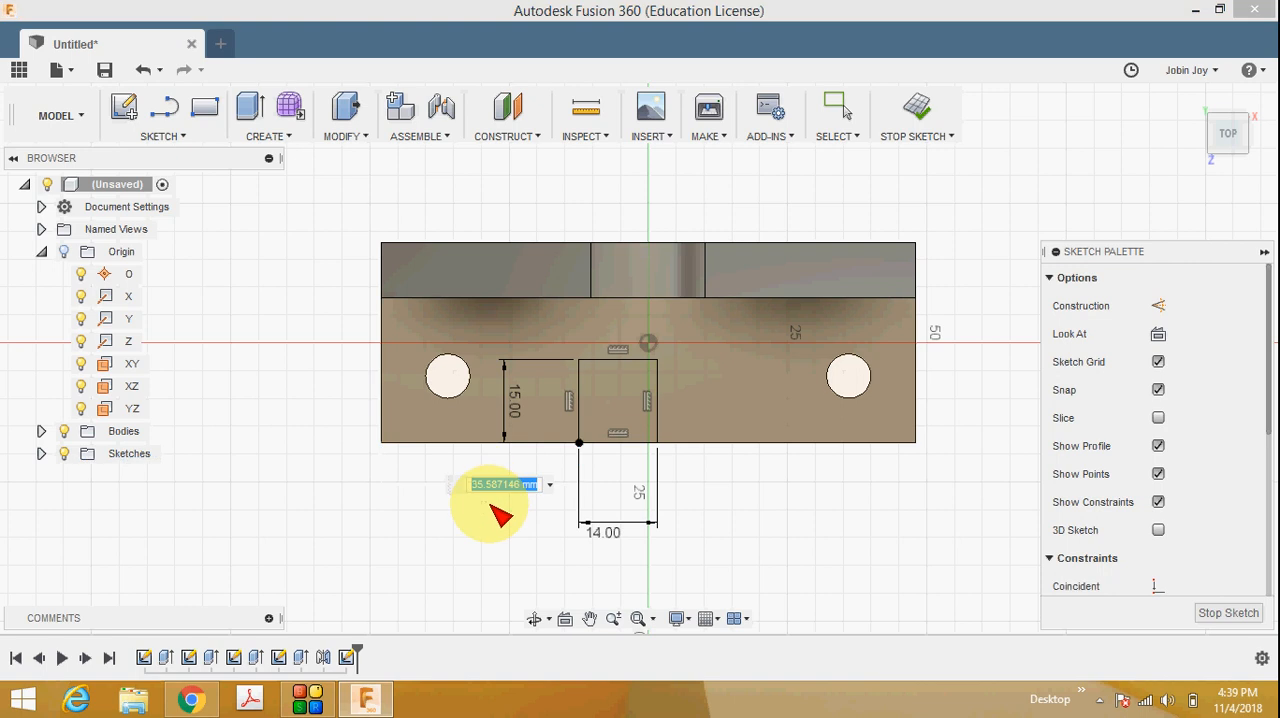
type("41")
key("Return")
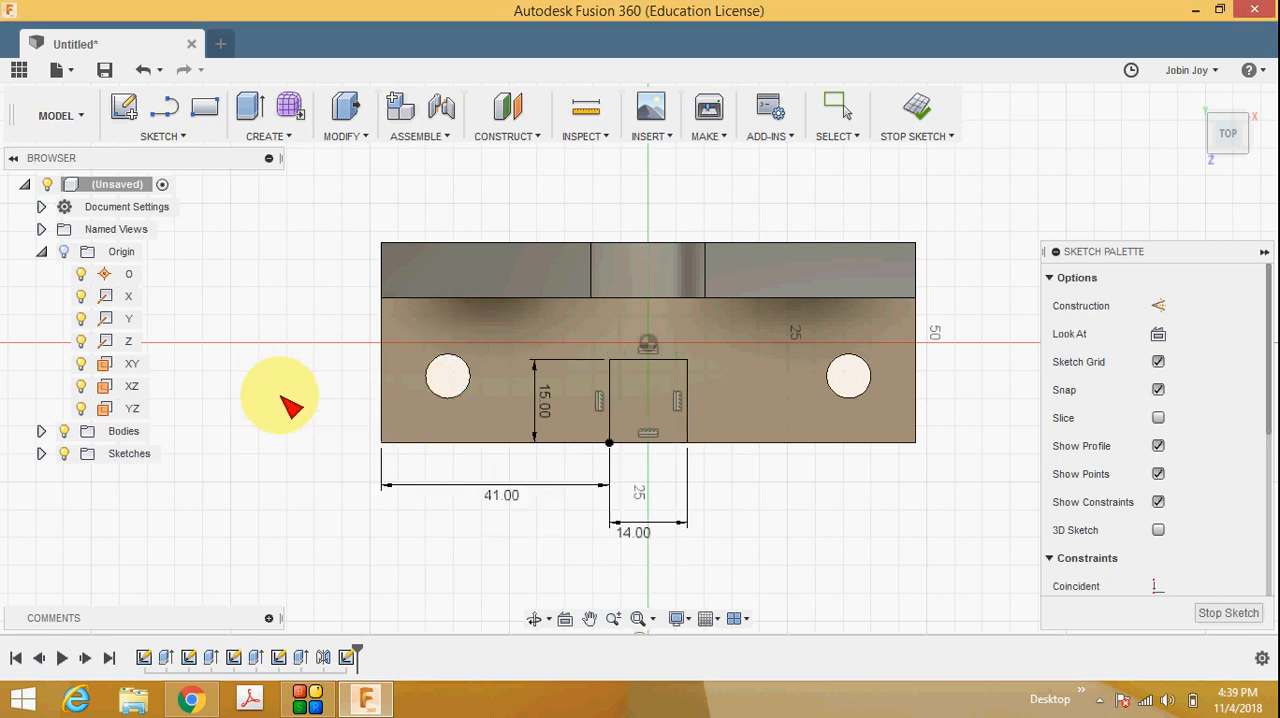
Check the slot's rounded end in the reference drawing and add a 7 mm radius, 180-degree center point arc on the rectangle's inner edge.
left_click(188, 700)
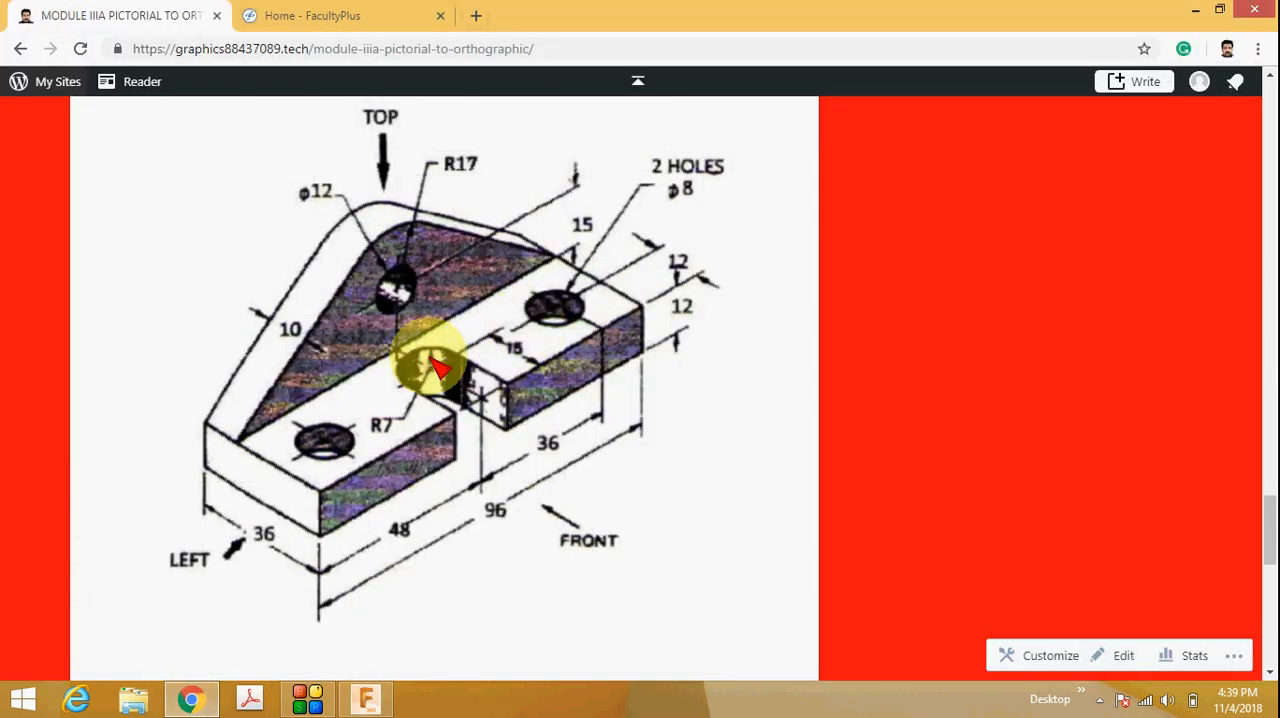
left_click(366, 698)
left_click(182, 128)
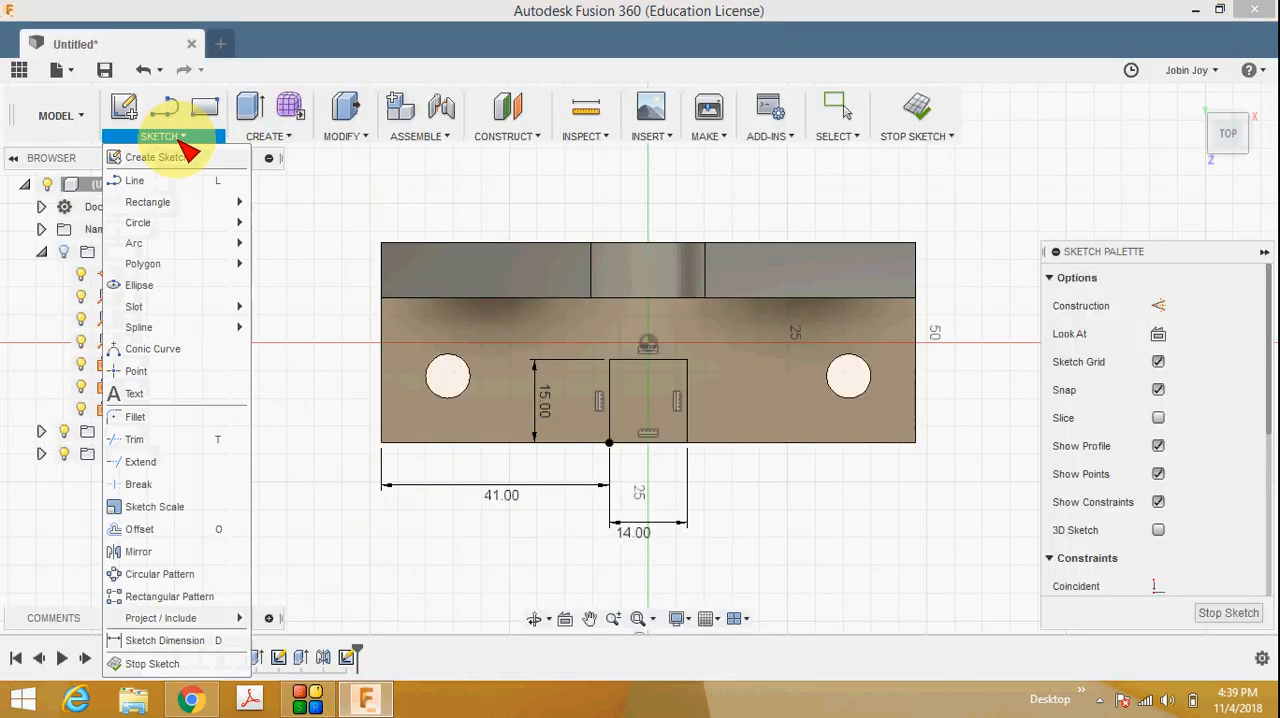
mouse_move(160, 246)
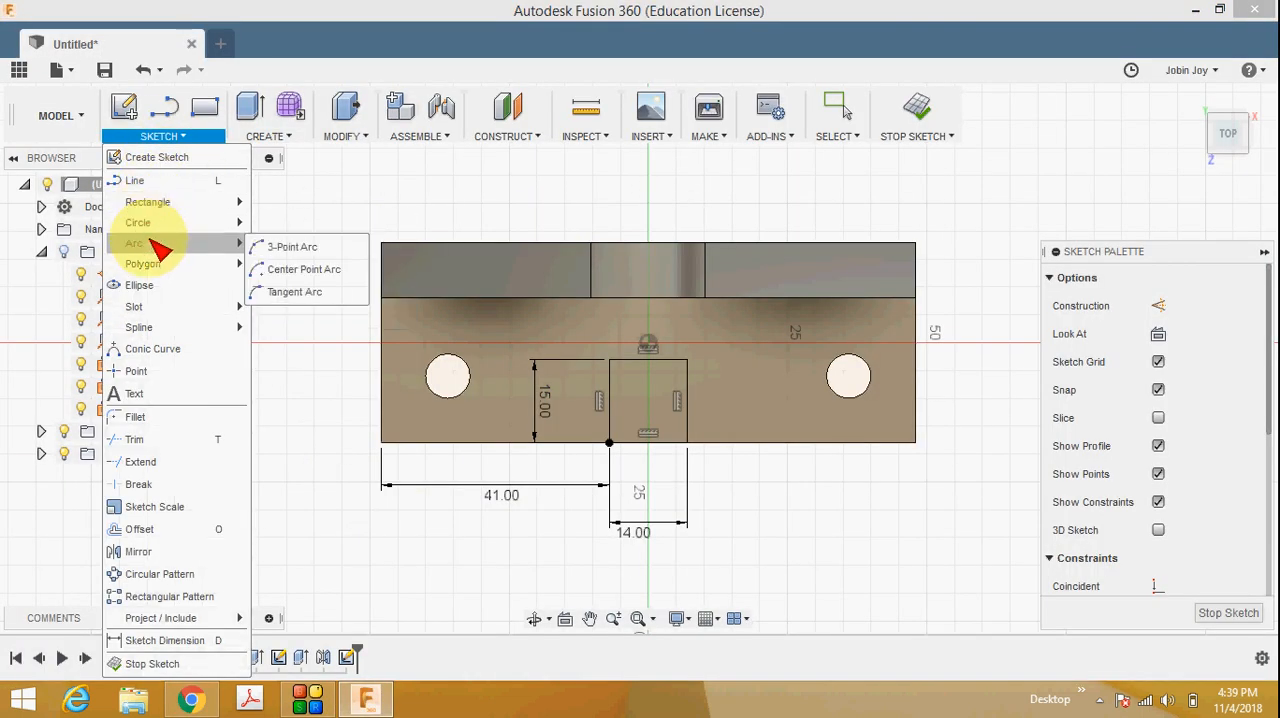
left_click(326, 270)
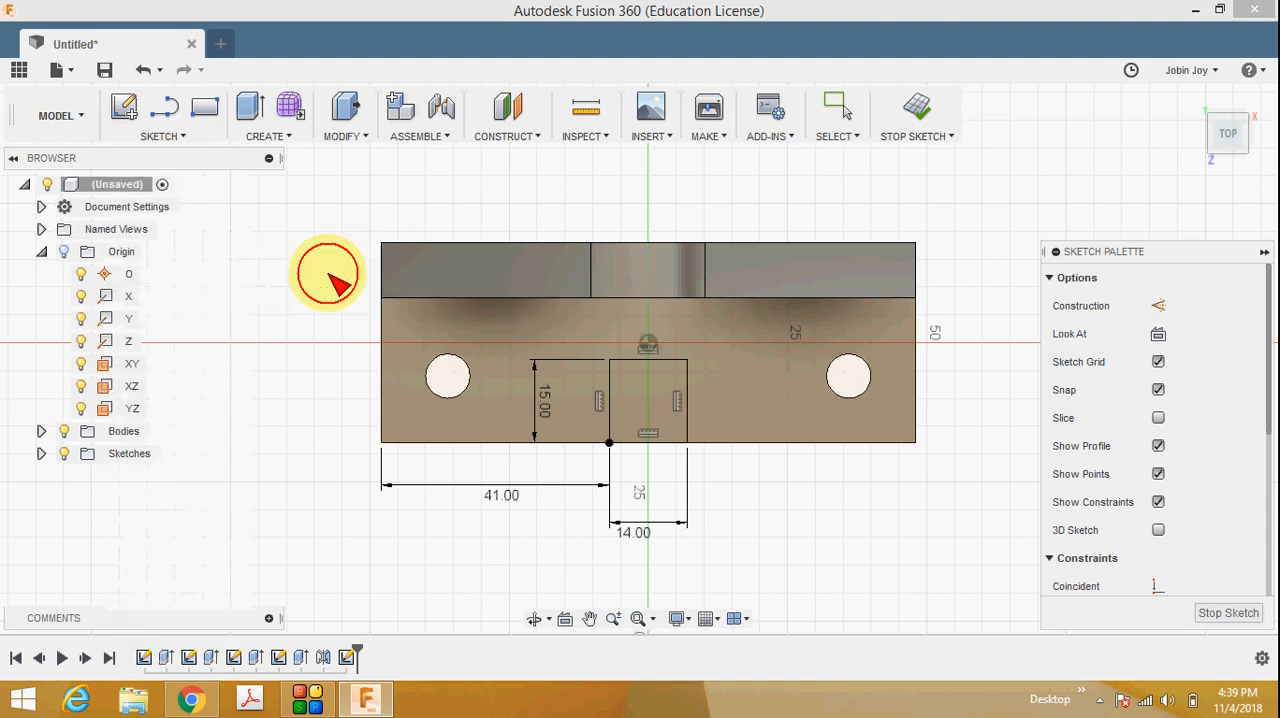
left_click(648, 360)
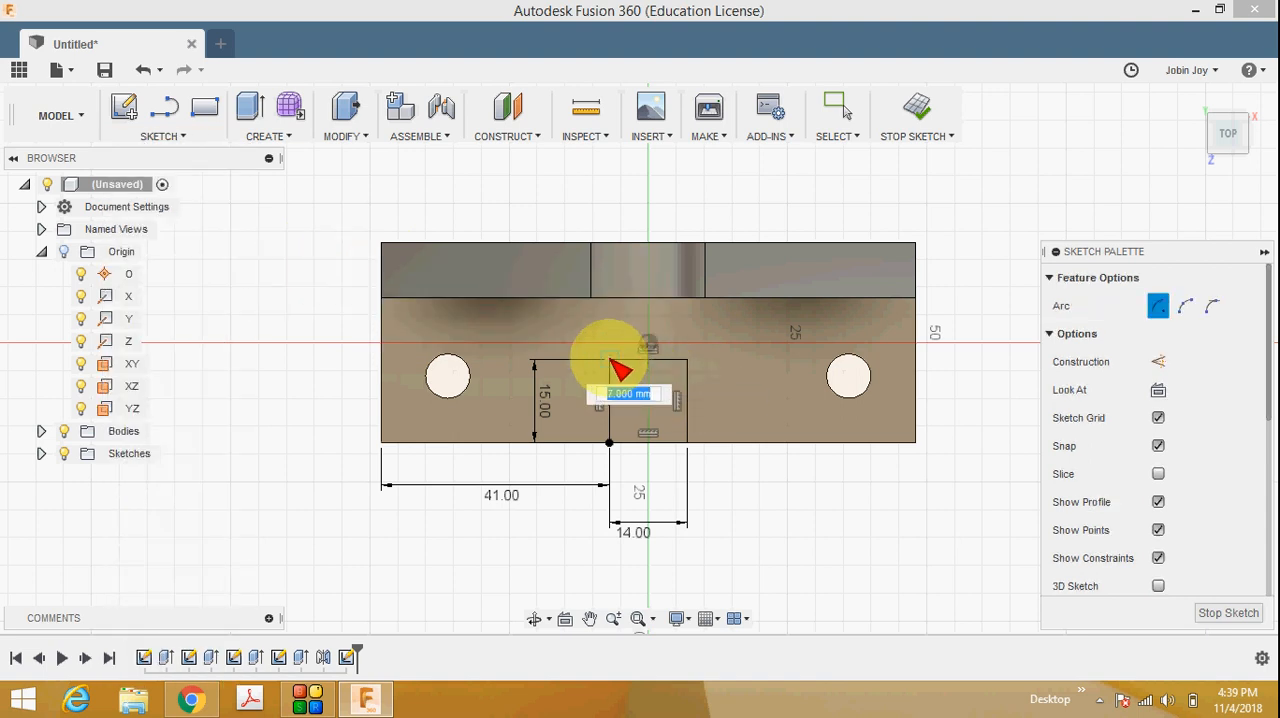
left_click(610, 360)
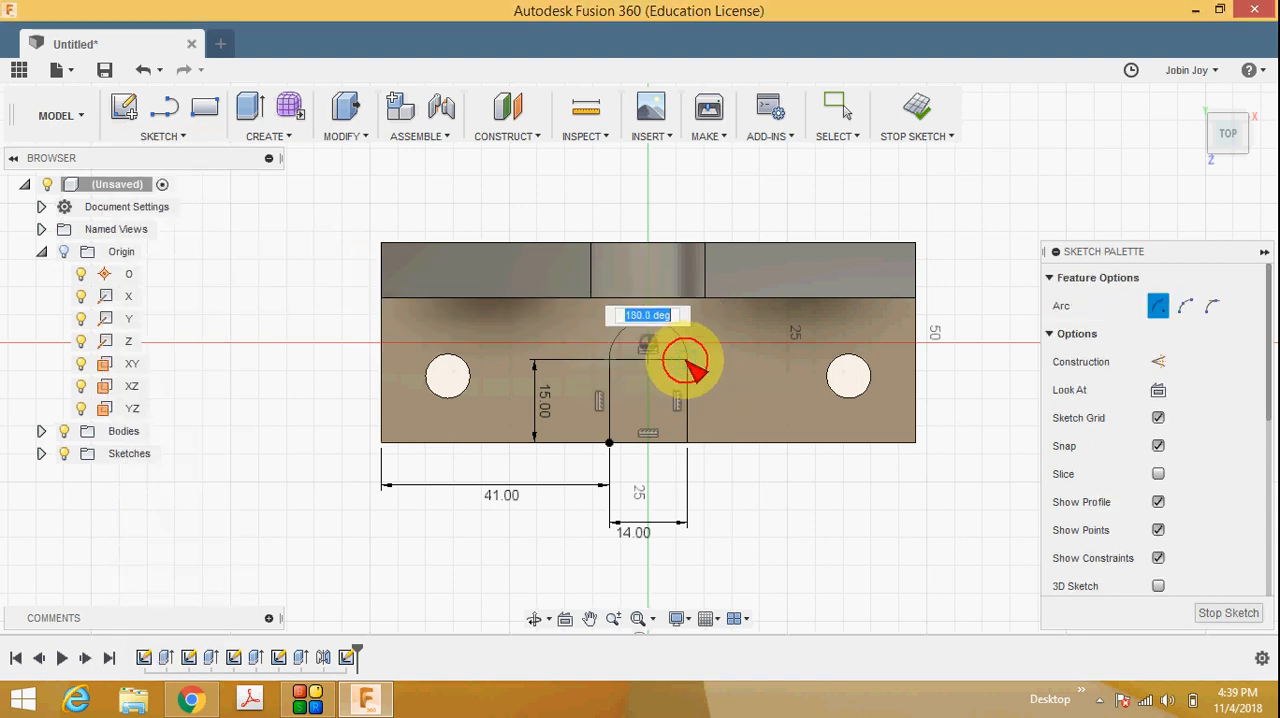
left_click(690, 366)
key("Escape")
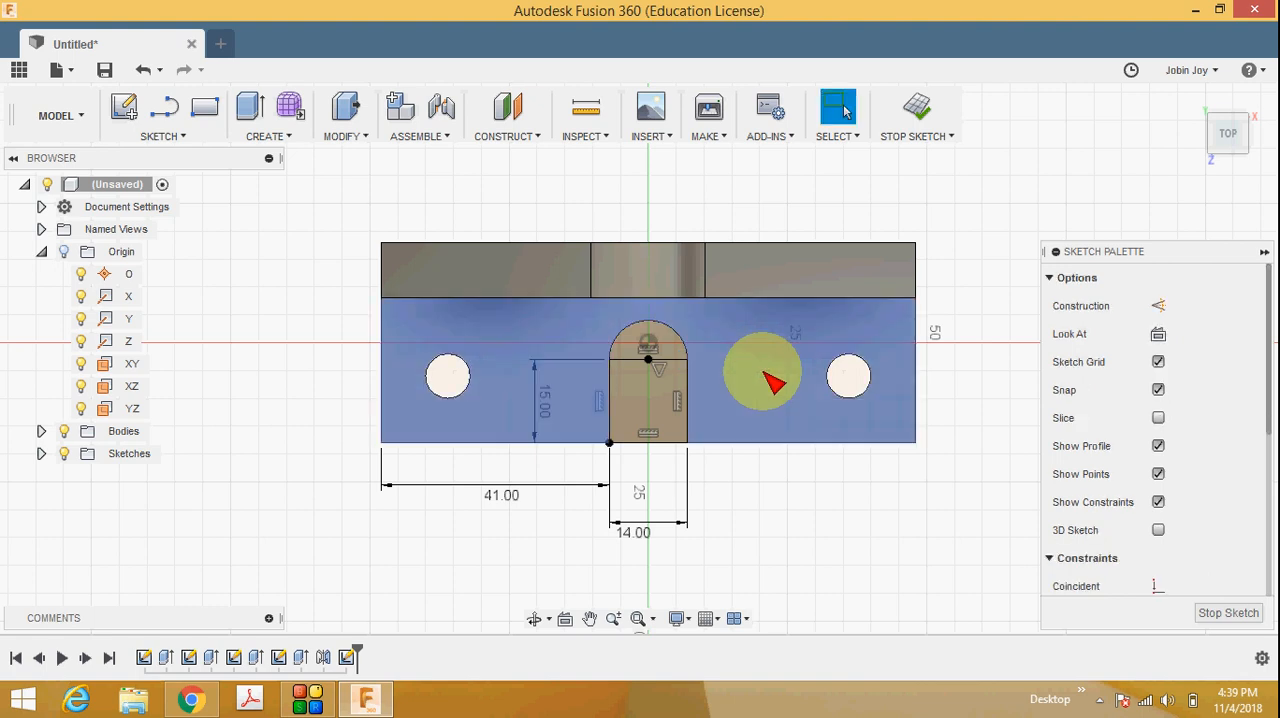
Trim the line separating the arc from the rectangle and finish the slot sketch.
left_click(163, 136)
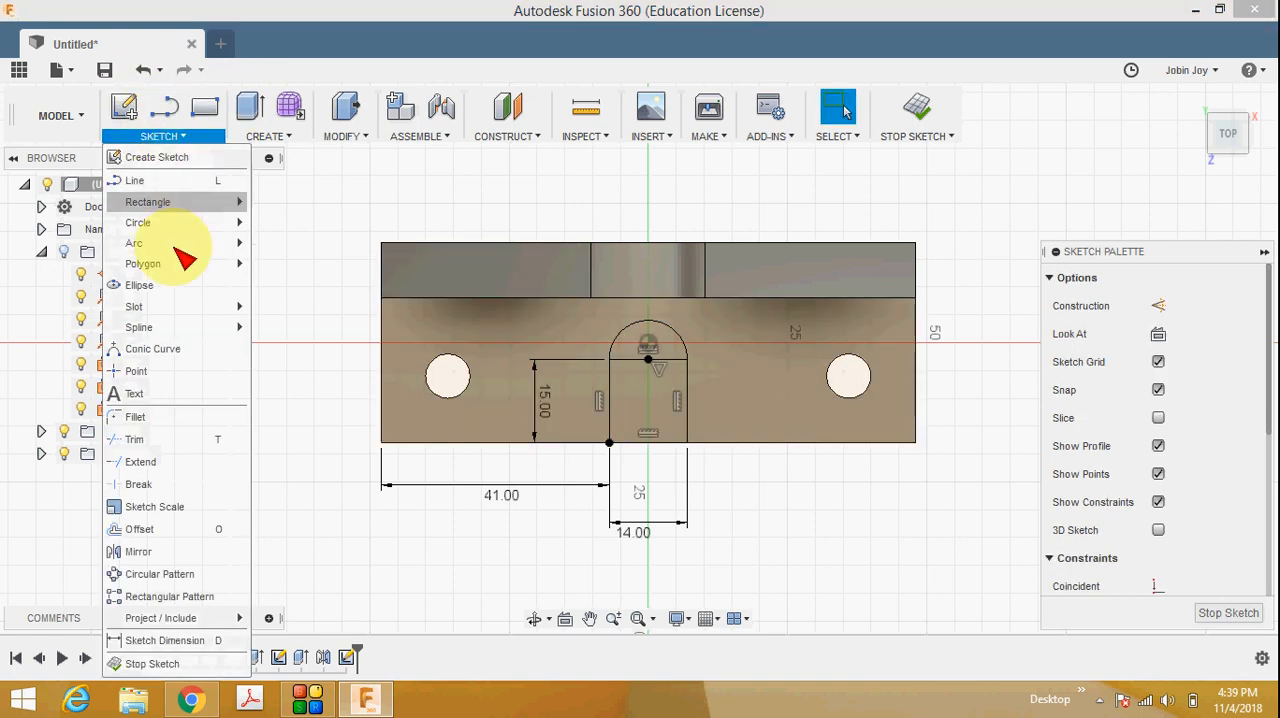
left_click(177, 437)
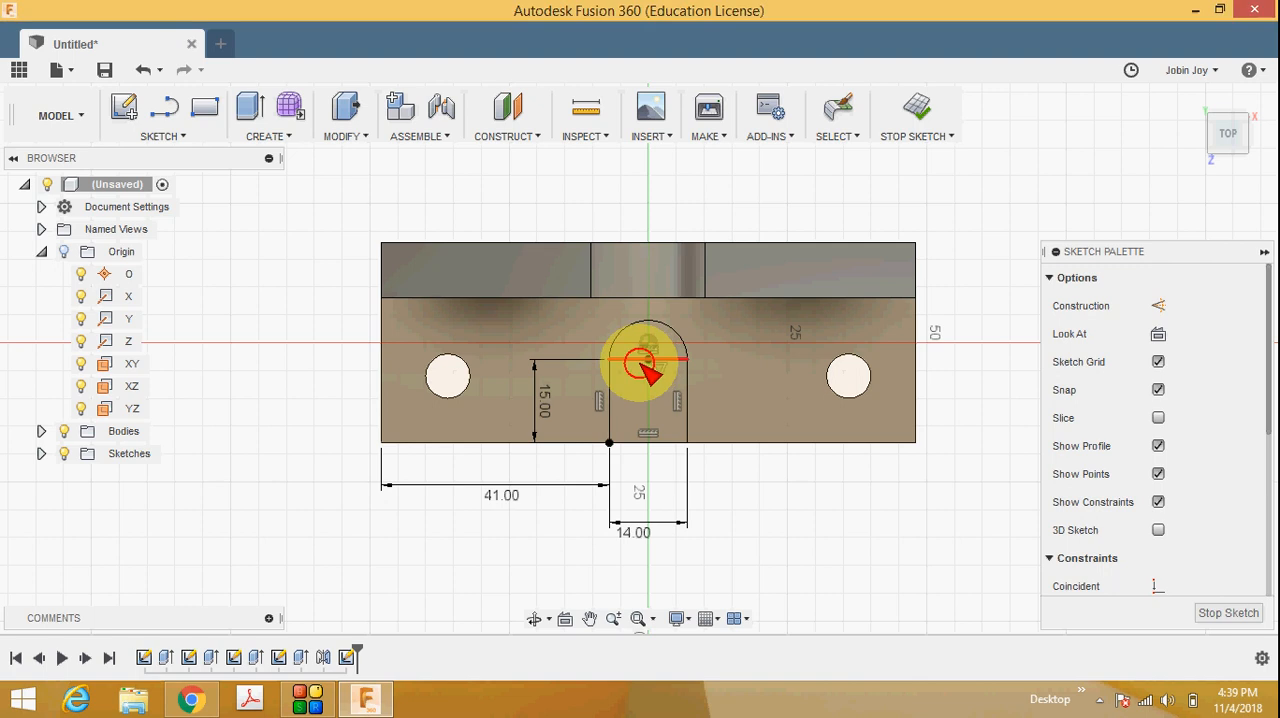
left_click(645, 366)
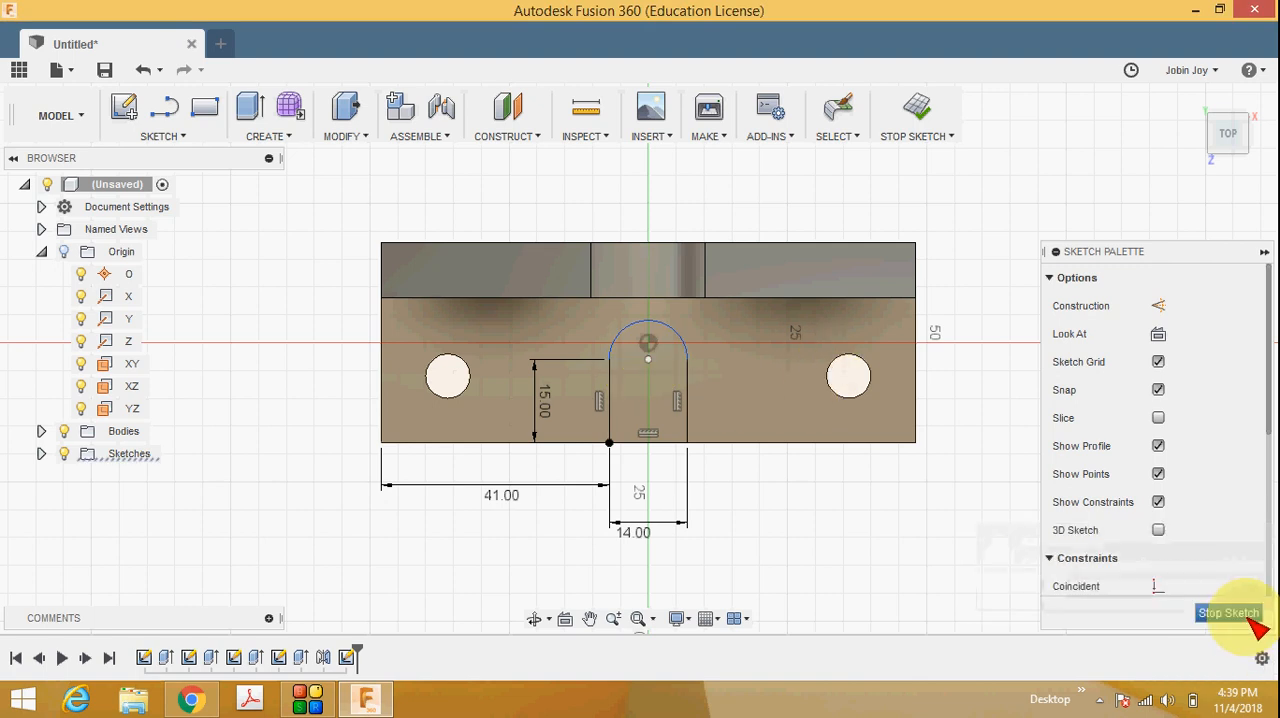
left_click(1250, 618)
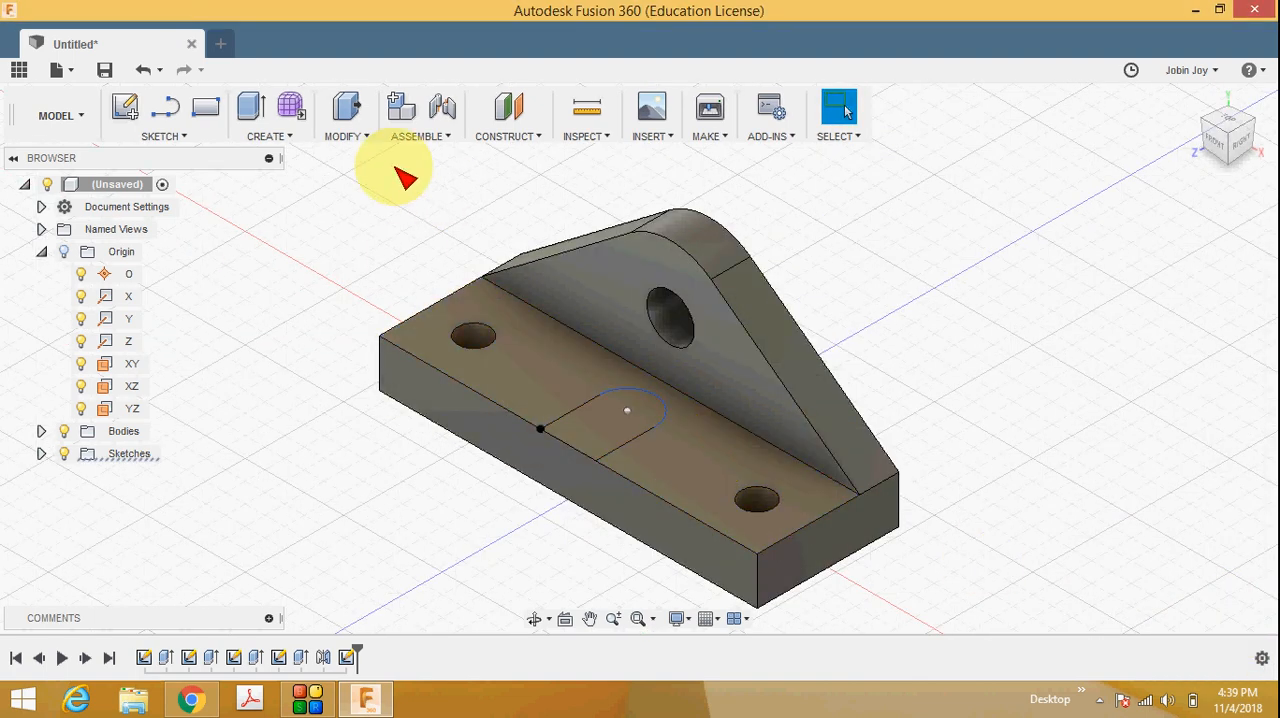
Extrude the round-ended slot profile downward as a one-sided cut through the base's full thickness.
left_click(266, 136)
left_click(305, 58)
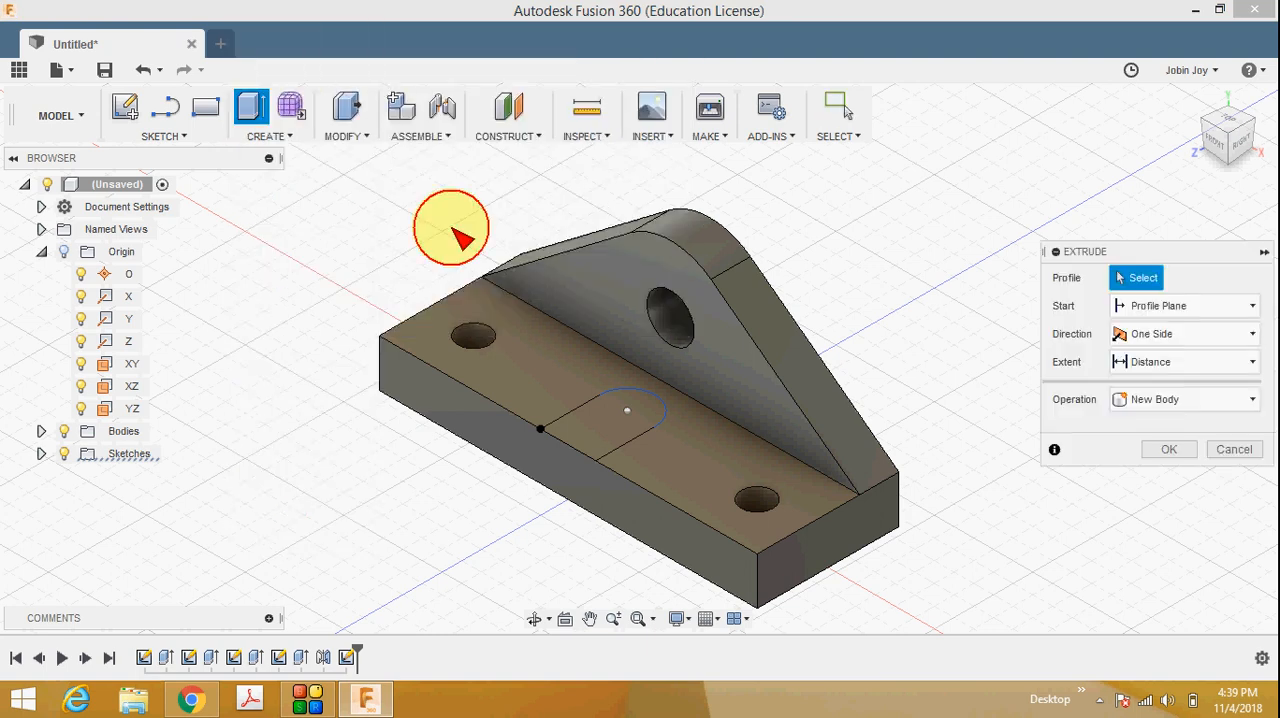
left_click(595, 435)
left_click_drag(608, 414, 592, 553)
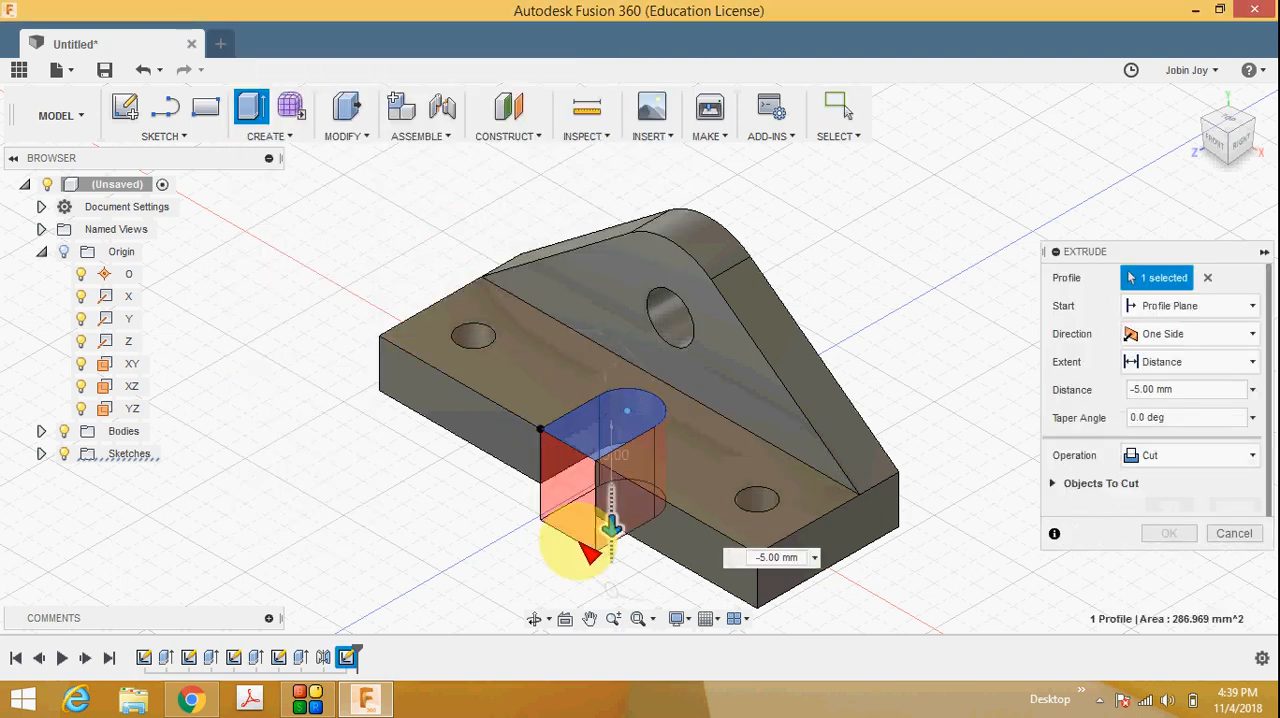
left_click(1169, 533)
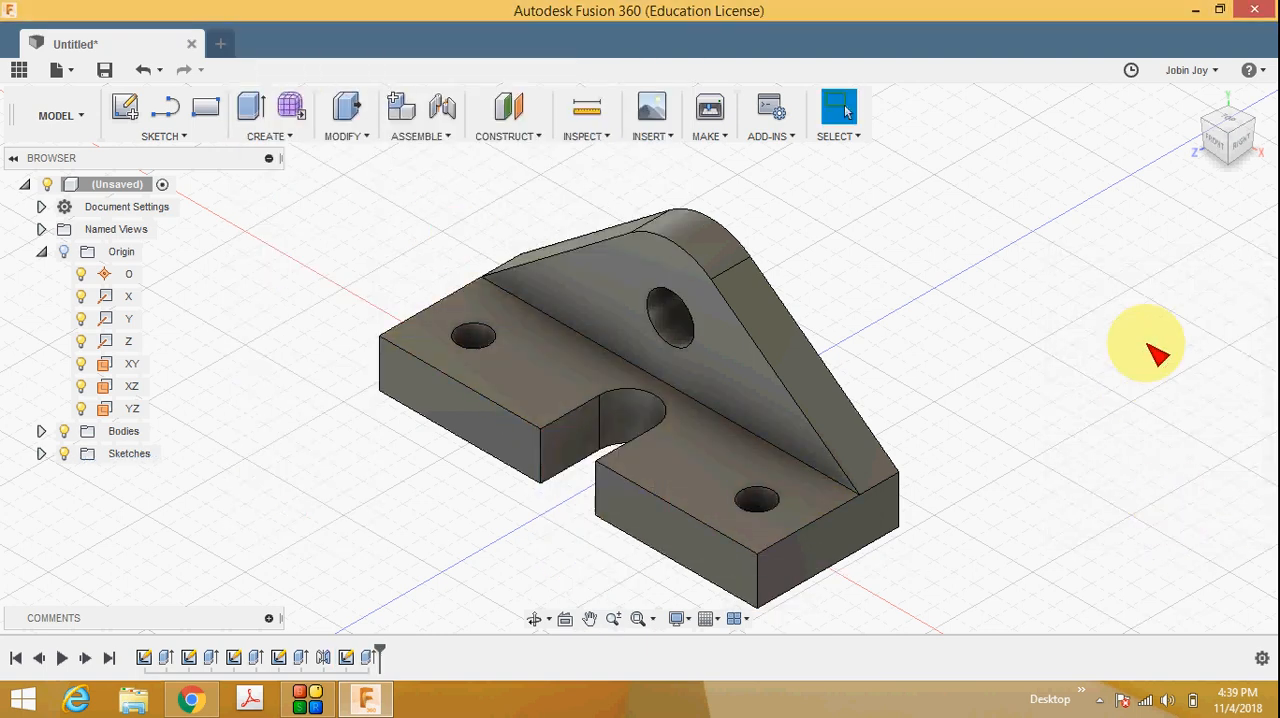
Compare the finished bracket with the reference drawing and inspect it from the front and in the isometric home view.
left_click(190, 699)
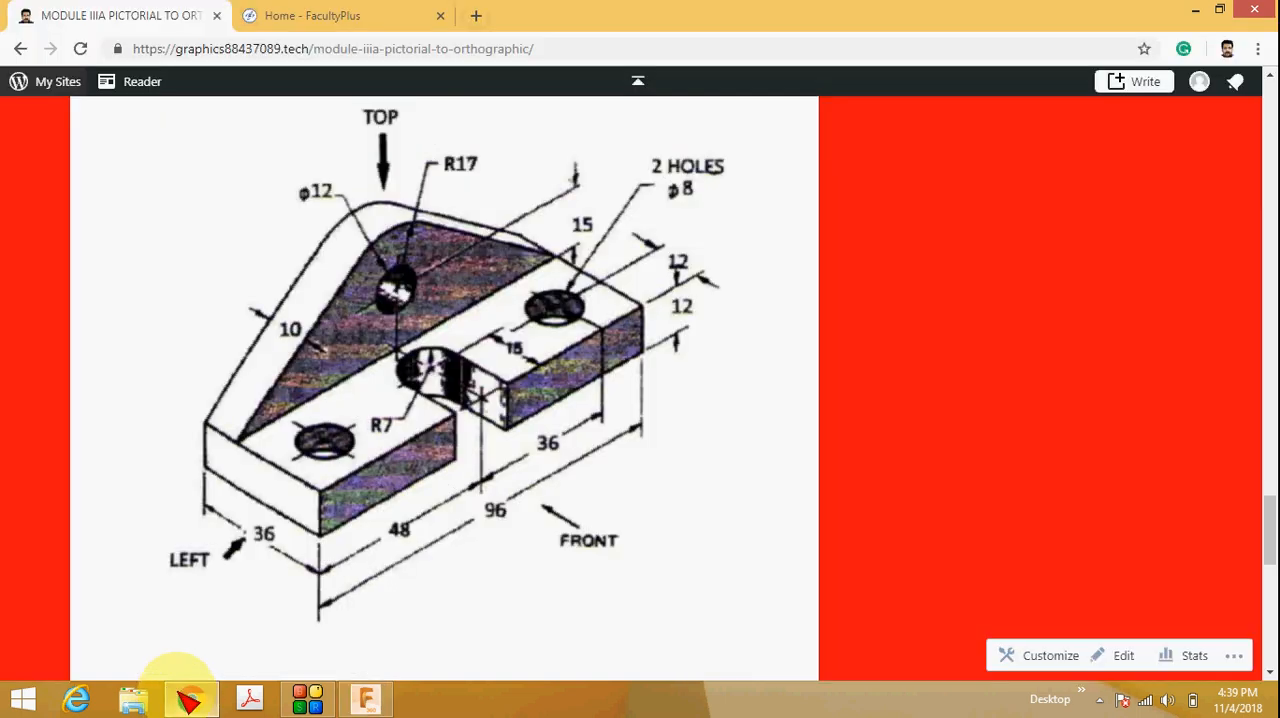
left_click(1195, 12)
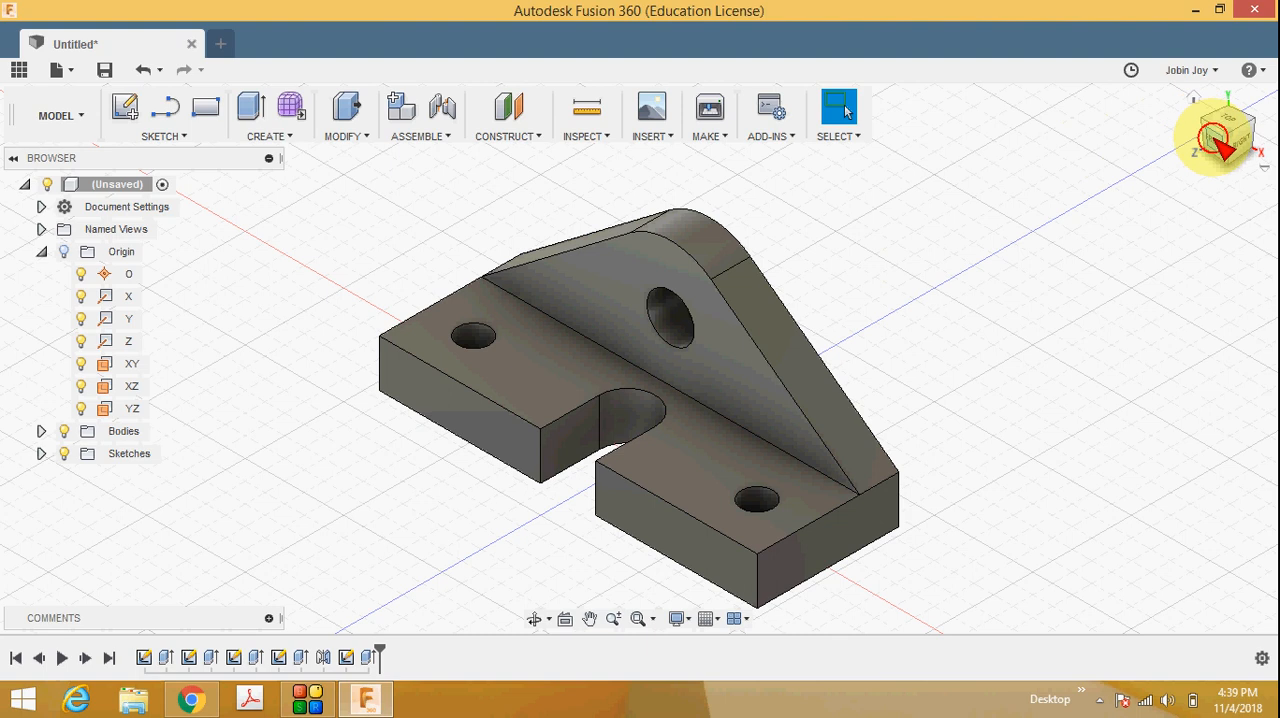
left_click(1215, 137)
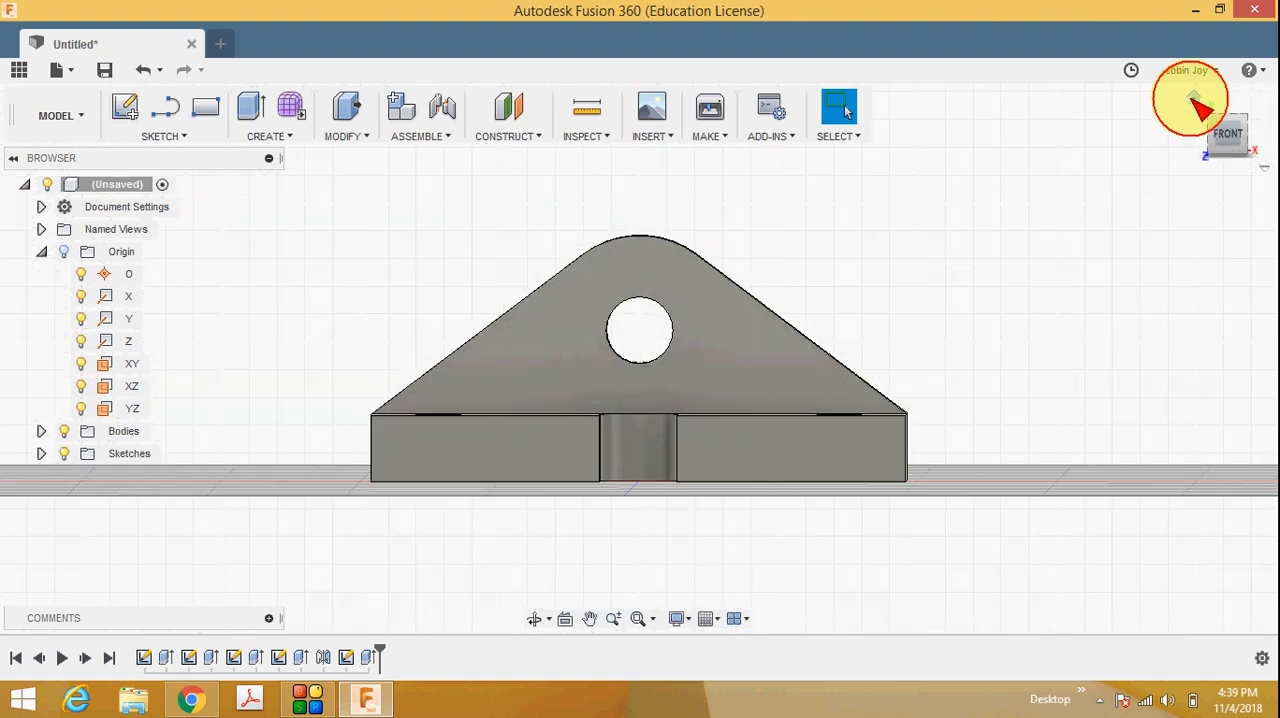
left_click(1194, 100)
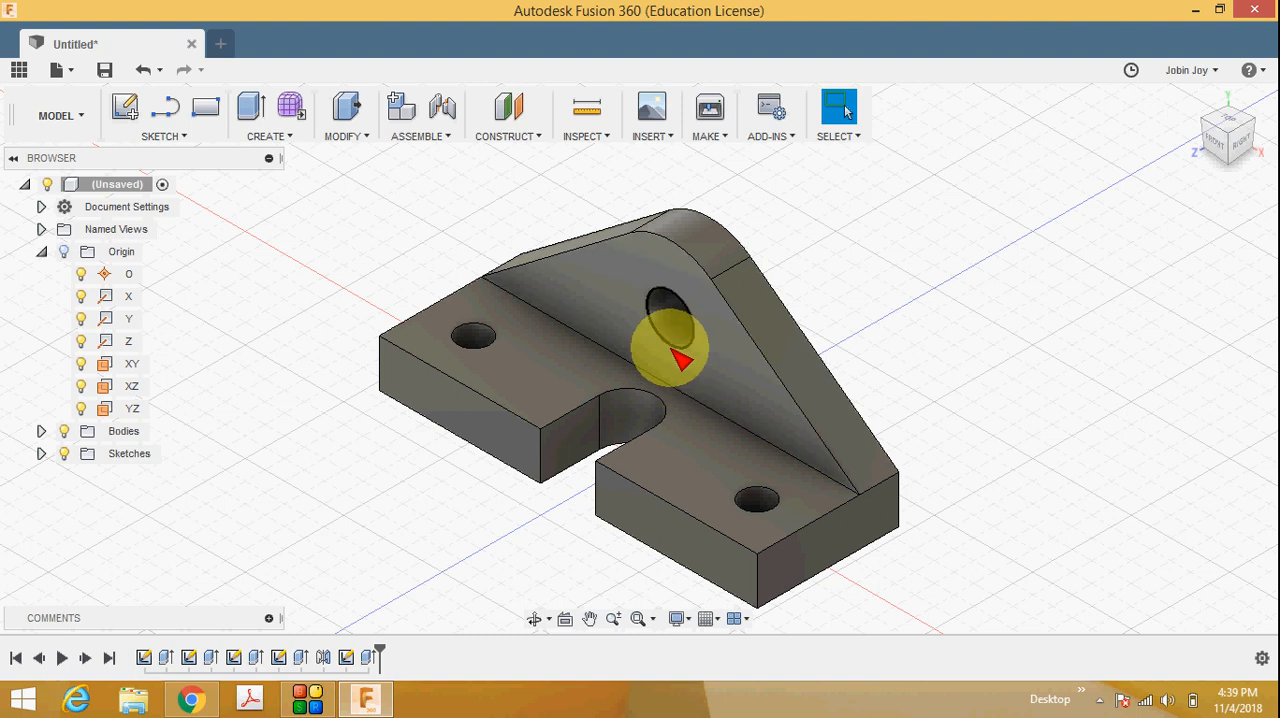
Save the design as Untitled in the master branch of New Project.
left_click(64, 71)
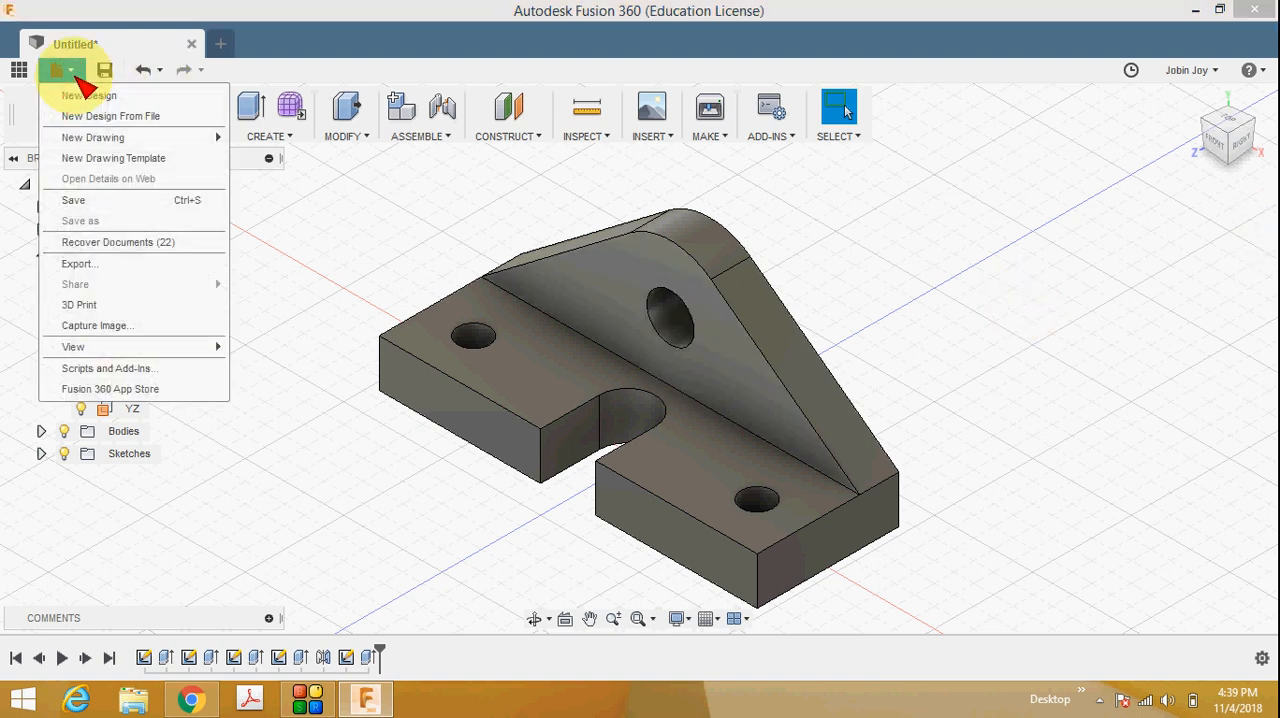
left_click(97, 200)
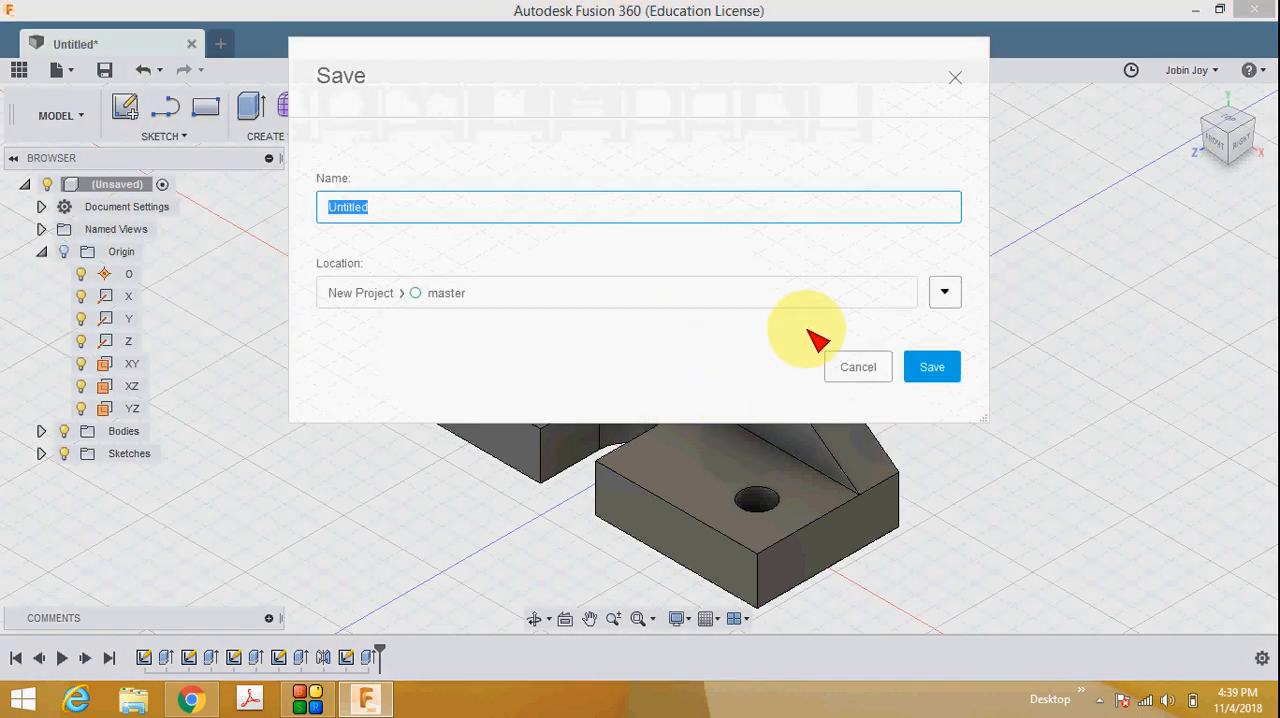
left_click(950, 368)
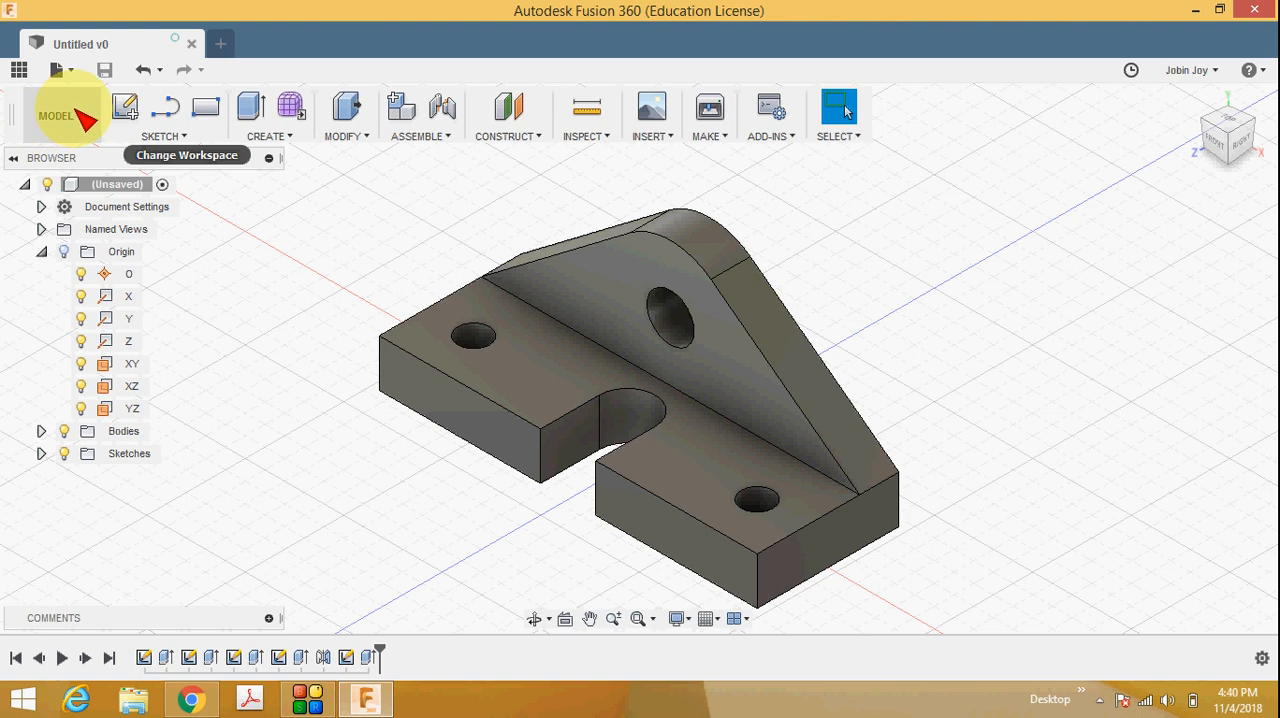
Create a new drawing from the full design, from scratch, with the ISO standard, mm units and A4 (297mm x 210mm) sheet size.
left_click(62, 115)
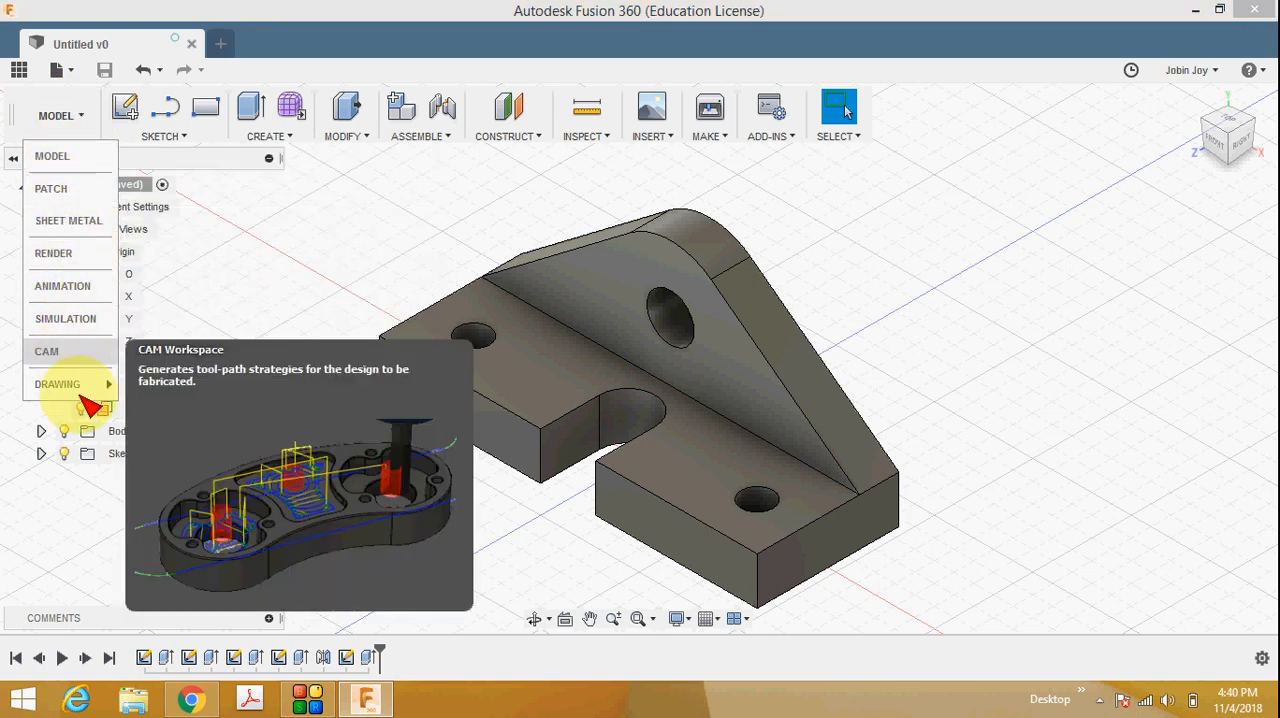
mouse_move(97, 398)
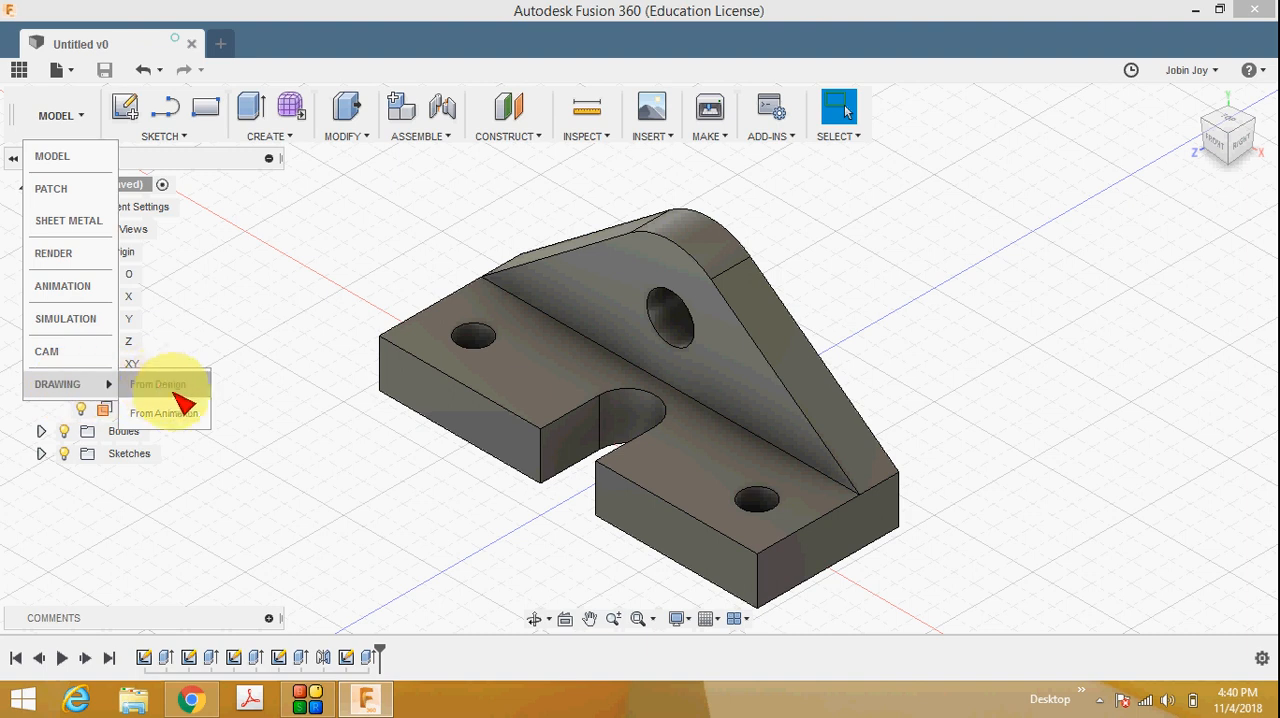
left_click(175, 388)
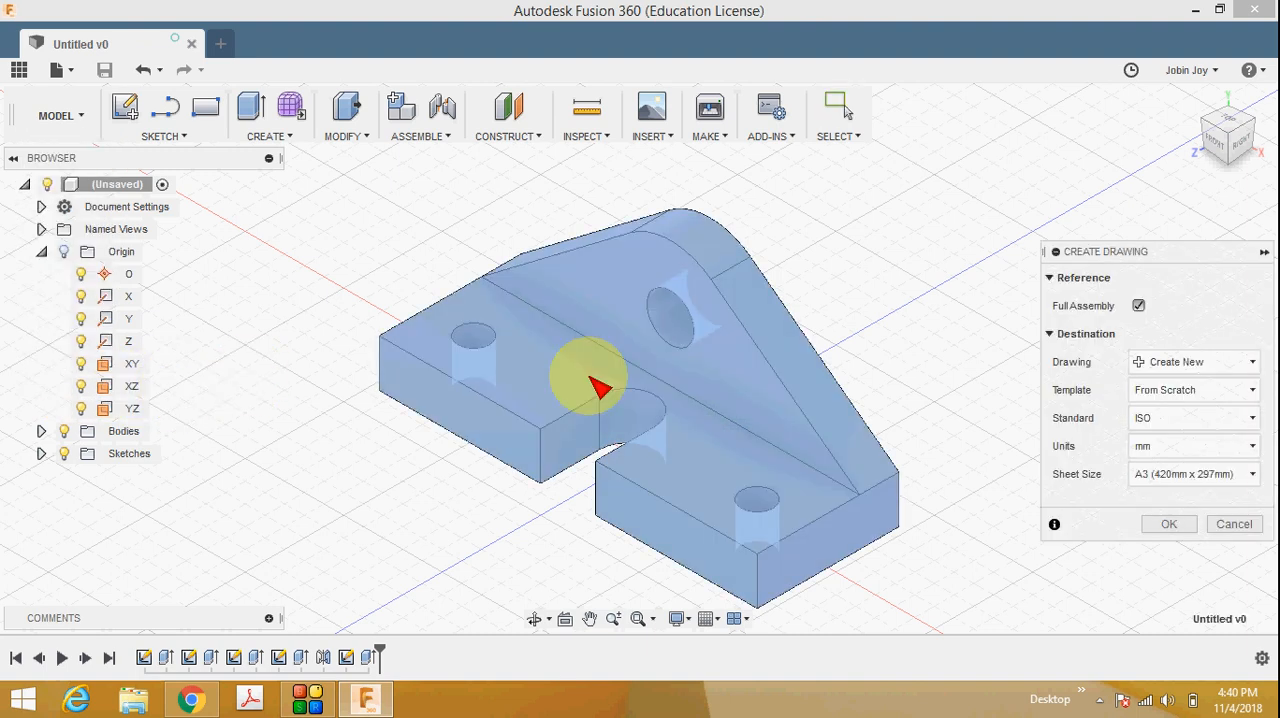
left_click_drag(1158, 251, 1108, 214)
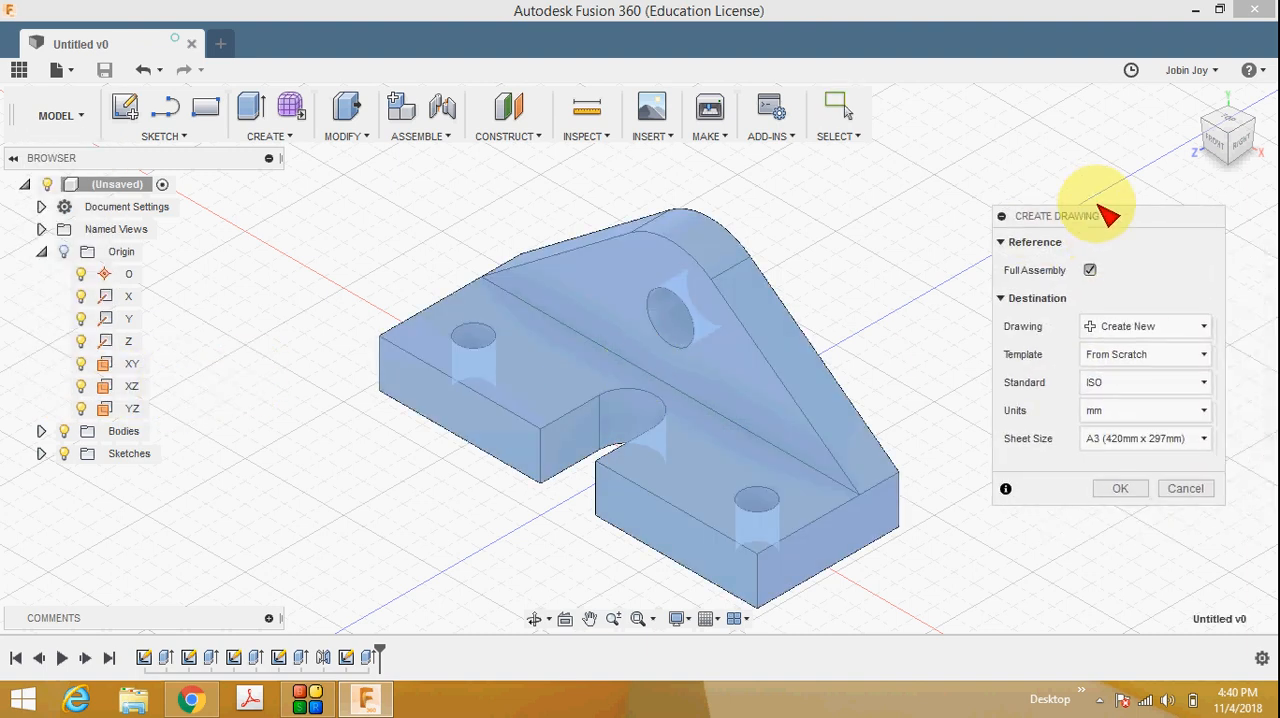
left_click(1152, 440)
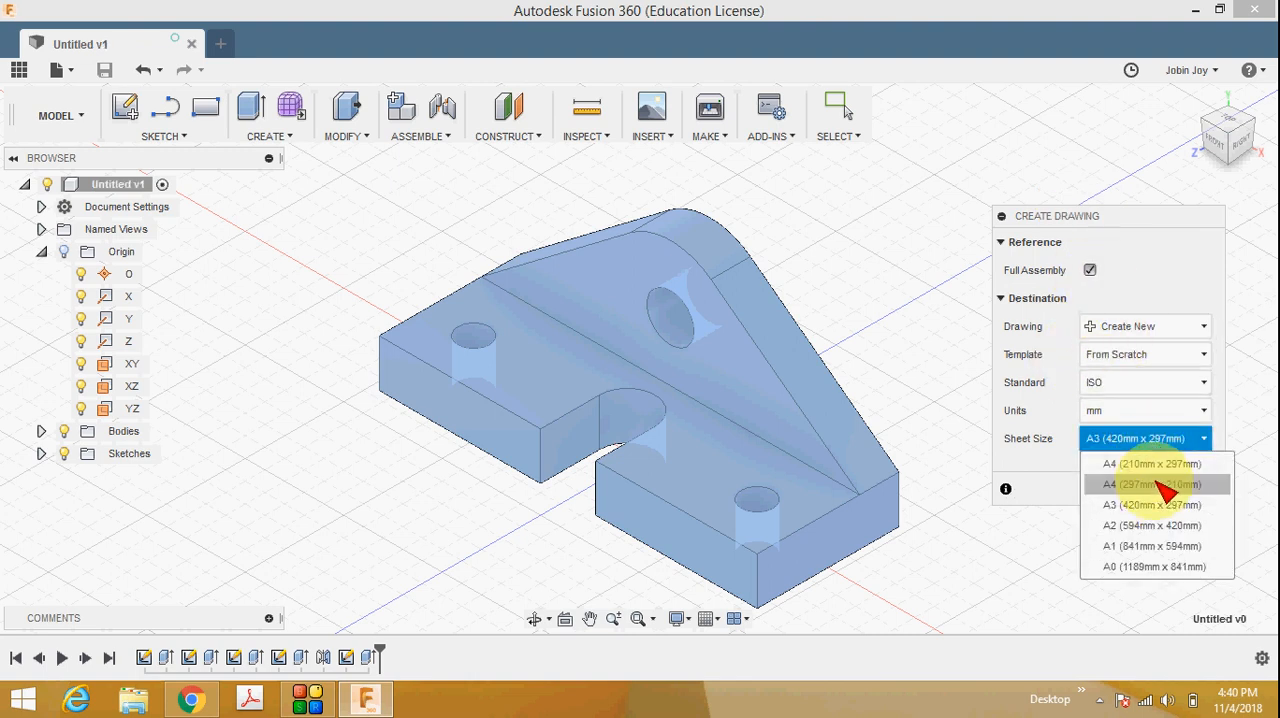
left_click(1165, 487)
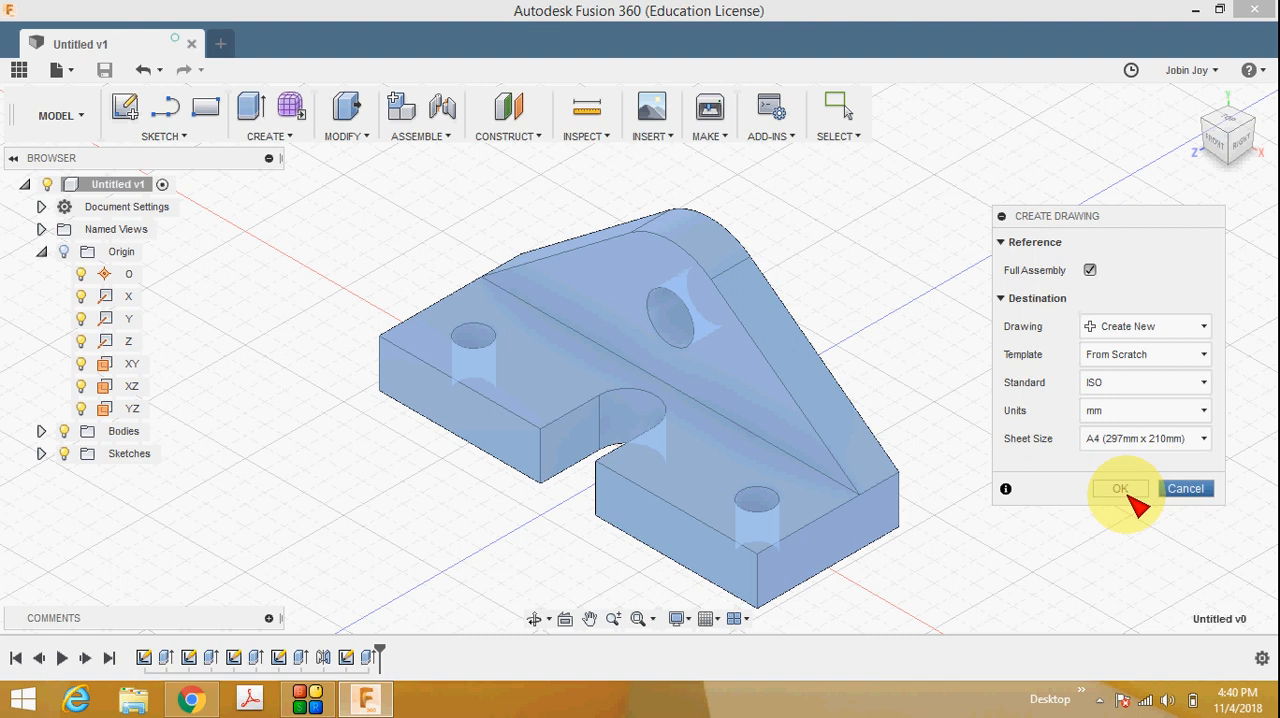
left_click(1118, 489)
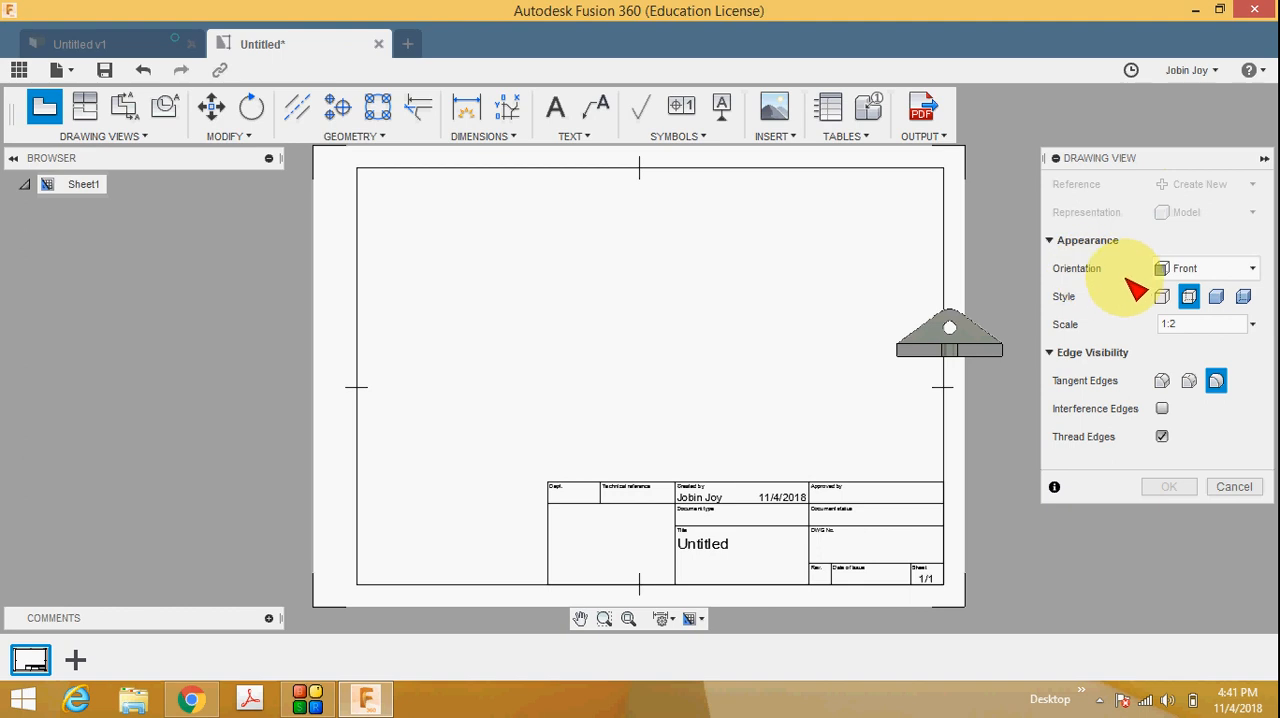
Place a base view with TOP orientation at 1:1 scale in the sheet's lower-left area, beside the title block.
left_click(1200, 270)
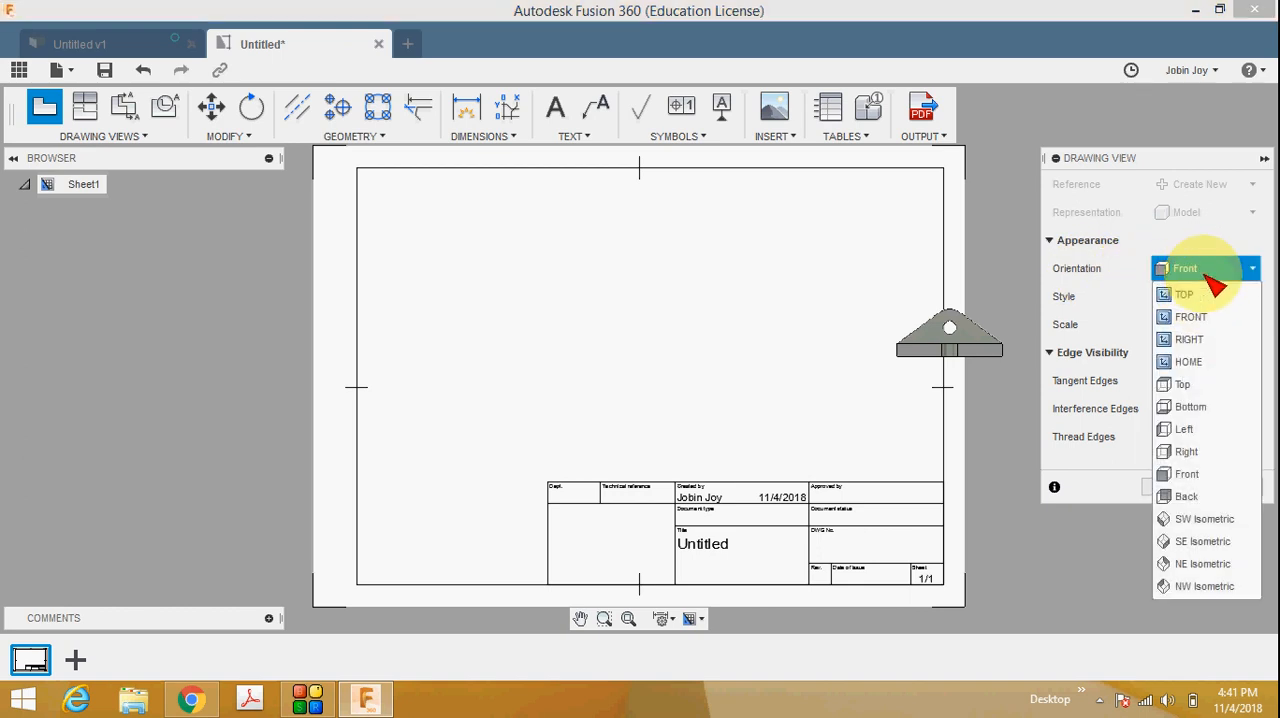
left_click(1196, 294)
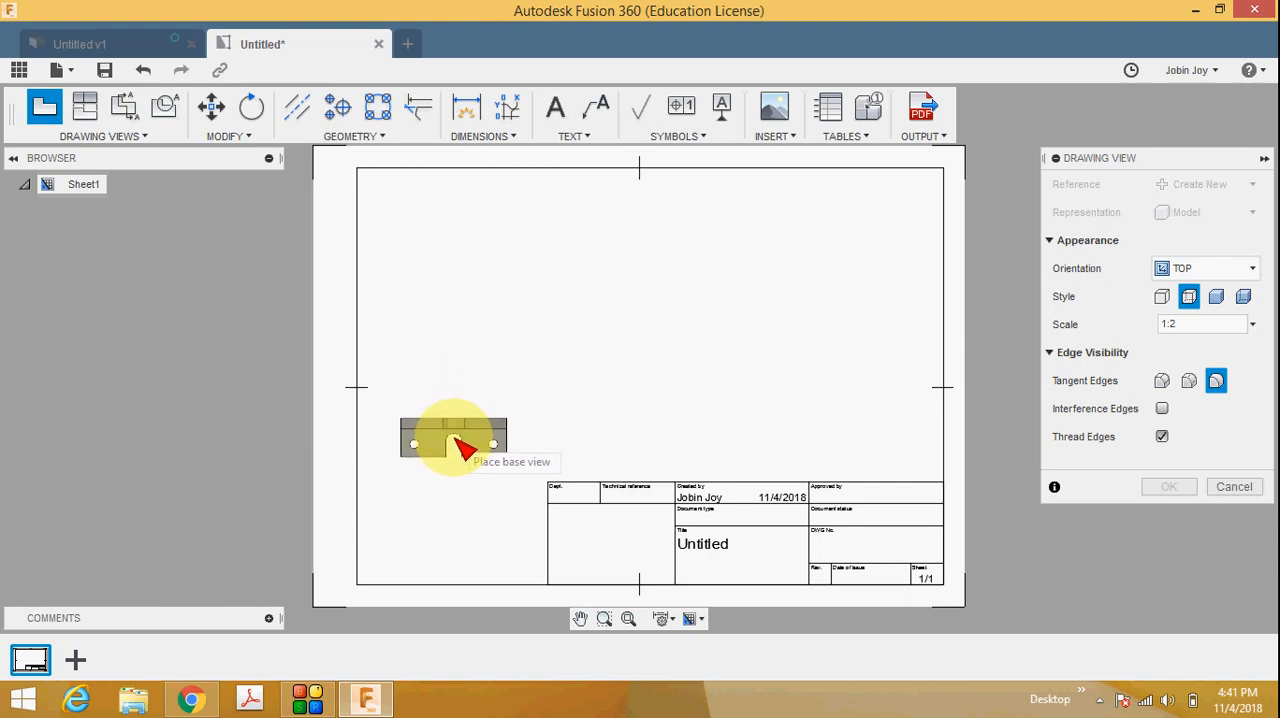
left_click(1187, 324)
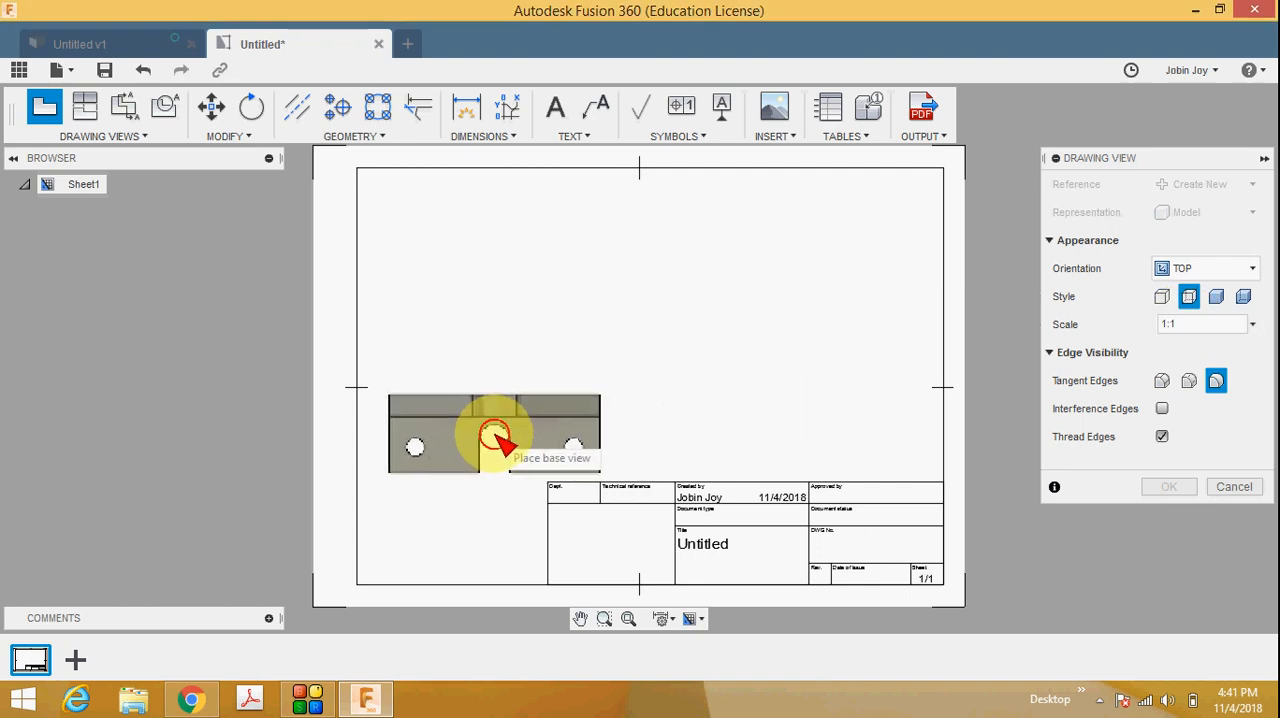
left_click(495, 434)
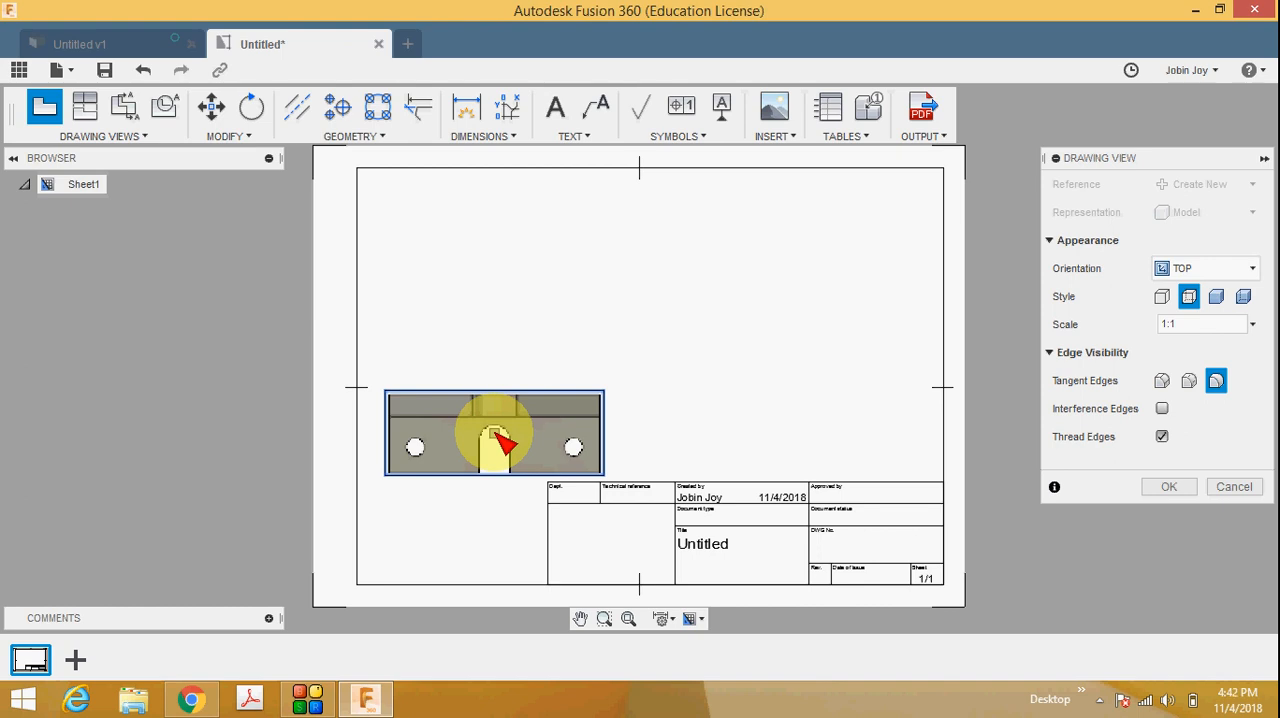
key("Return")
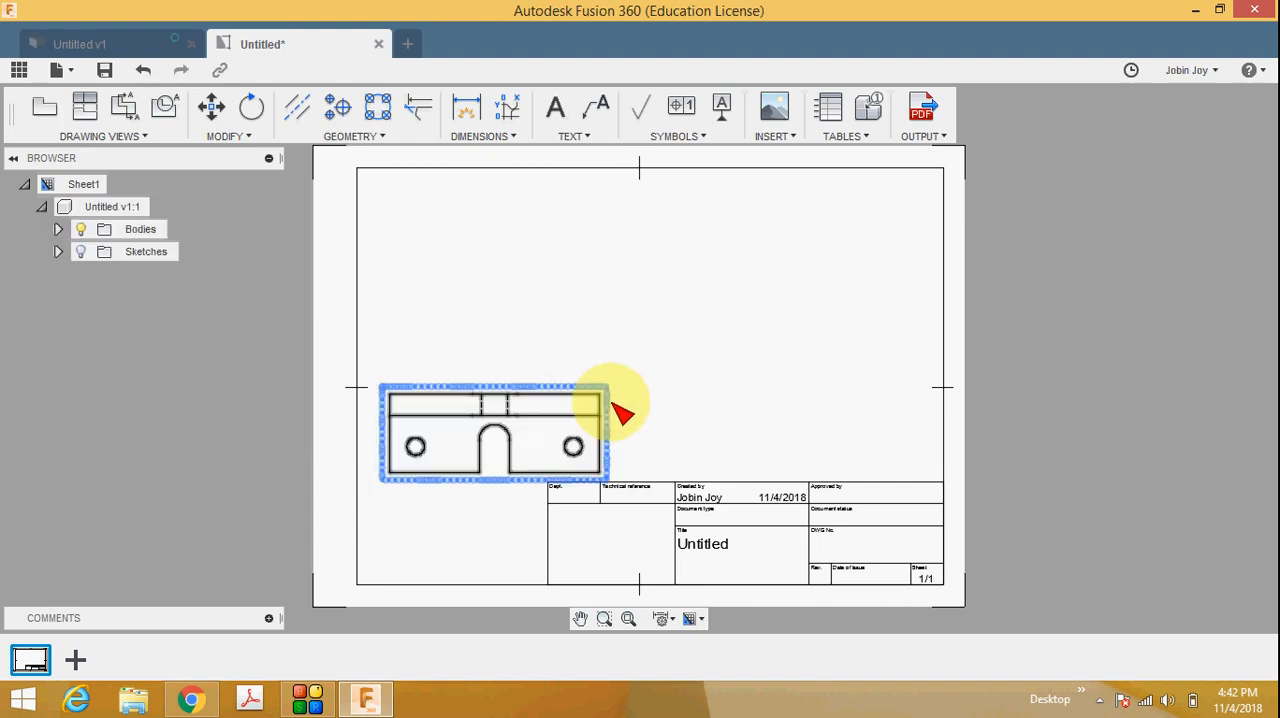
Project a front view from the top view and place it directly above on the sheet.
left_click(134, 136)
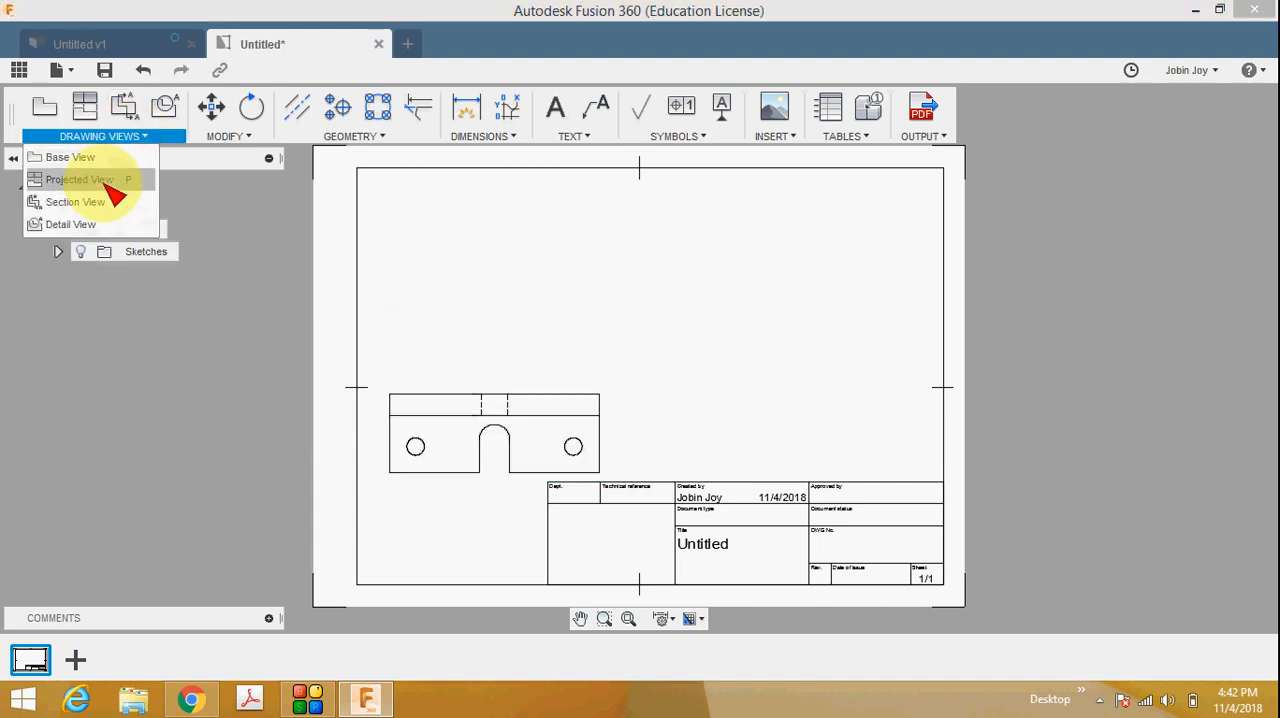
left_click(105, 182)
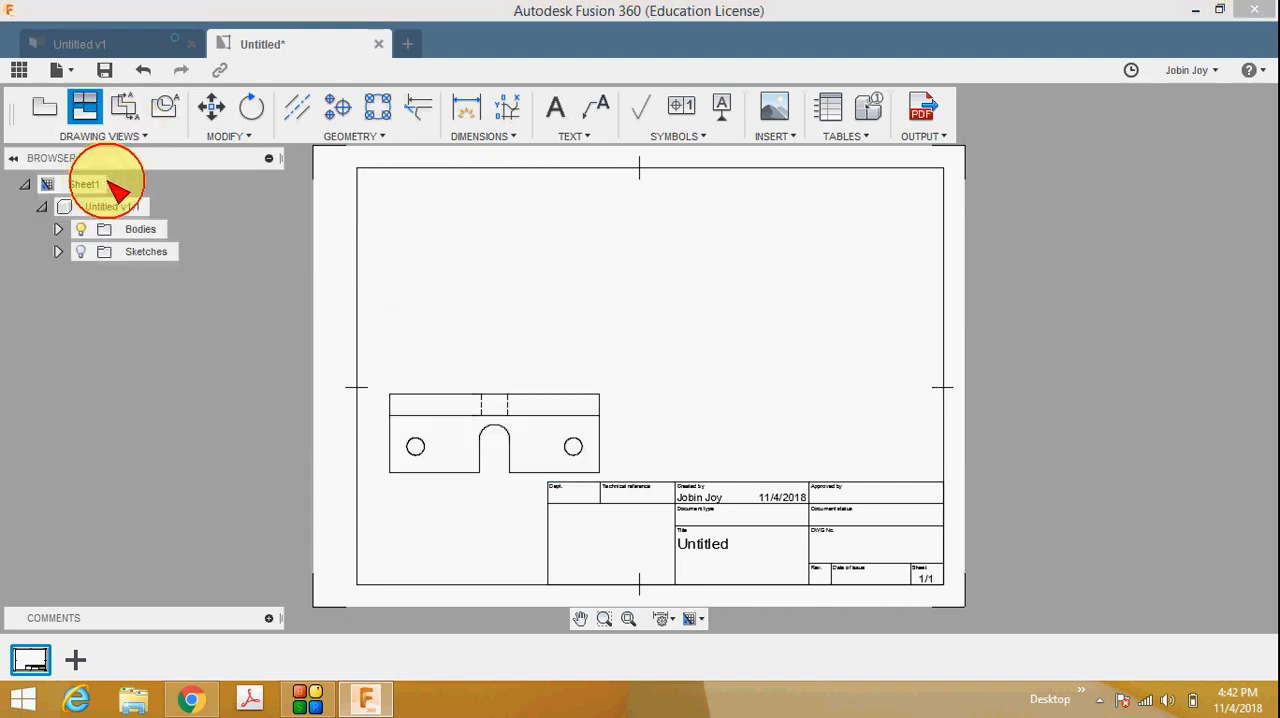
left_click(540, 430)
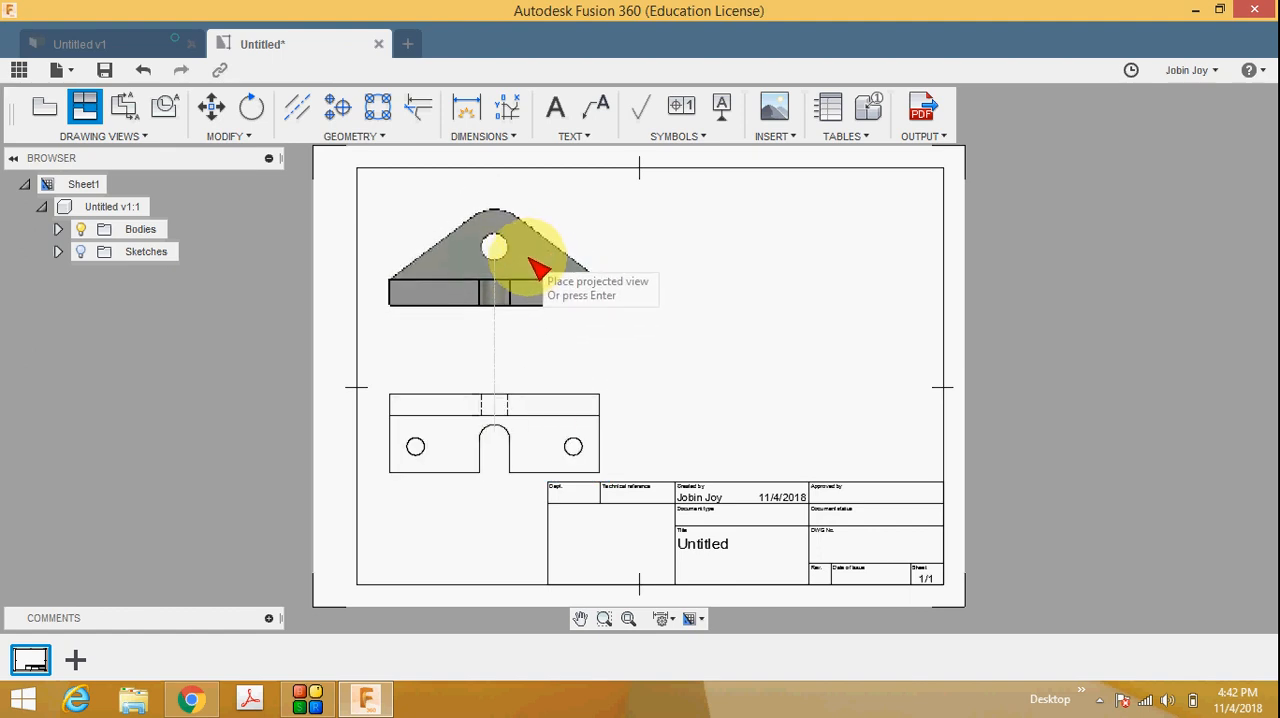
left_click(528, 257)
key("Return")
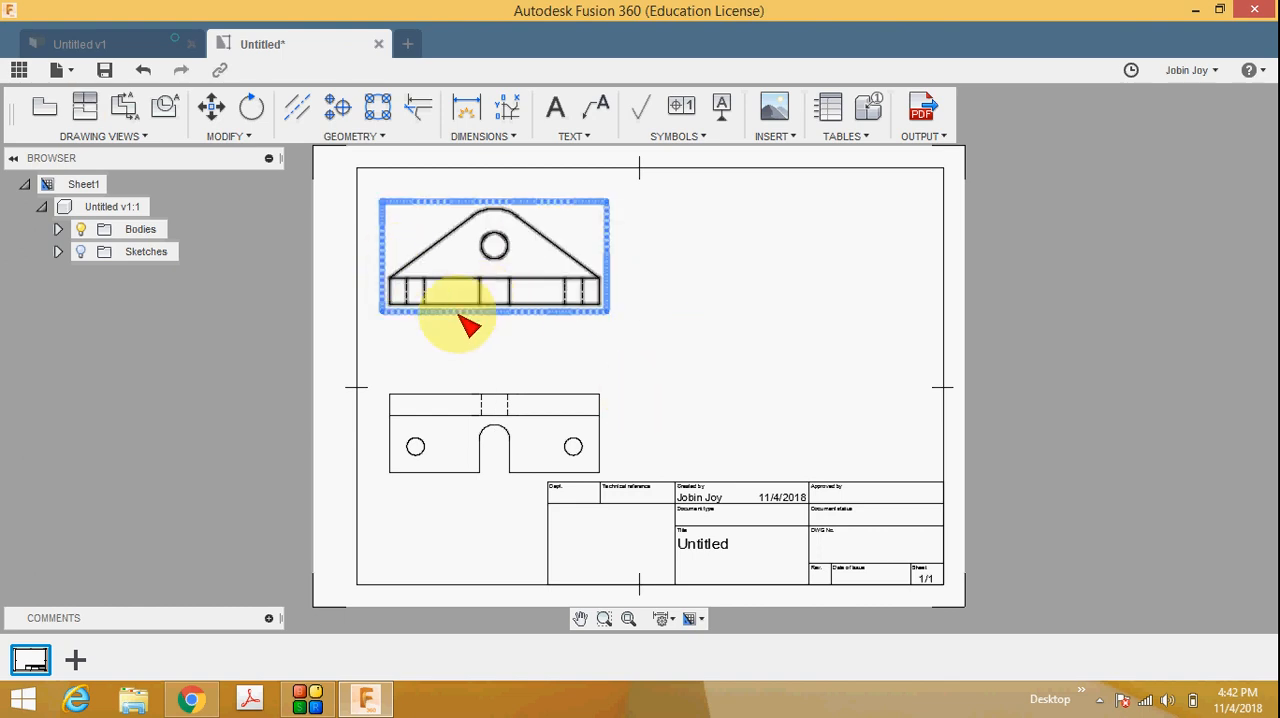
Project a side view from the front view and place it level with it on the sheet's right half.
left_click(143, 136)
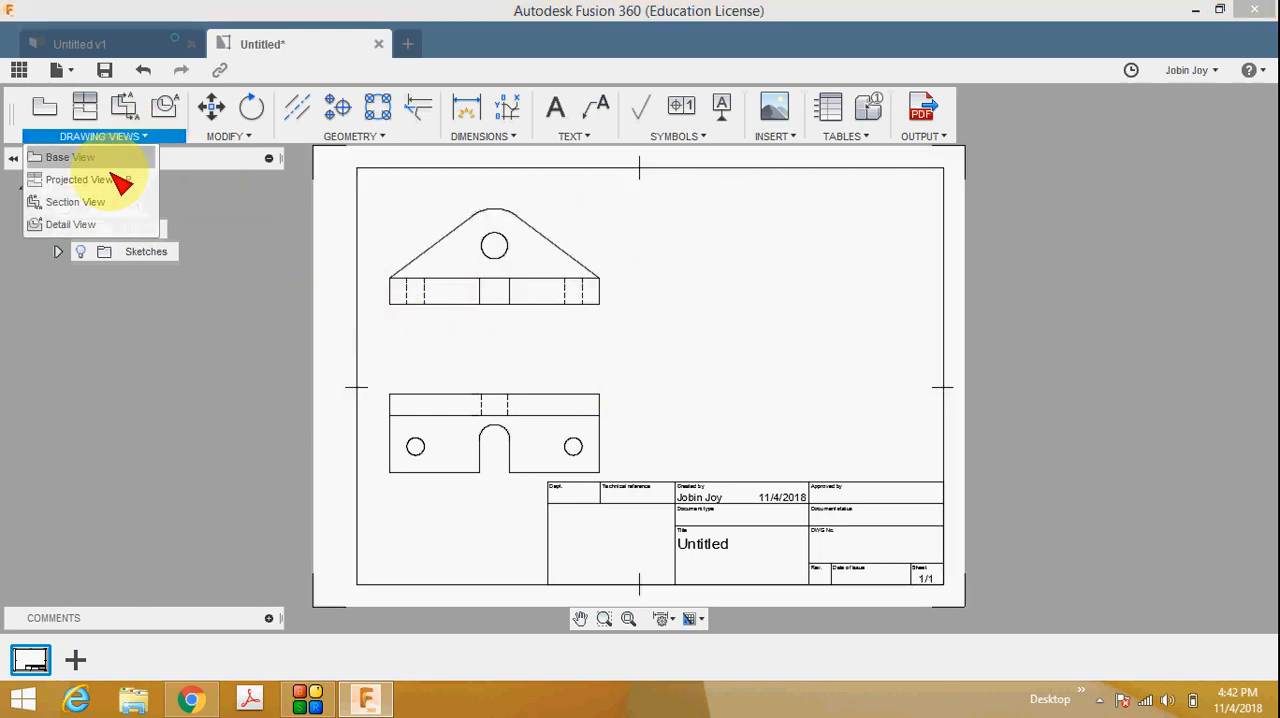
left_click(105, 184)
left_click(553, 250)
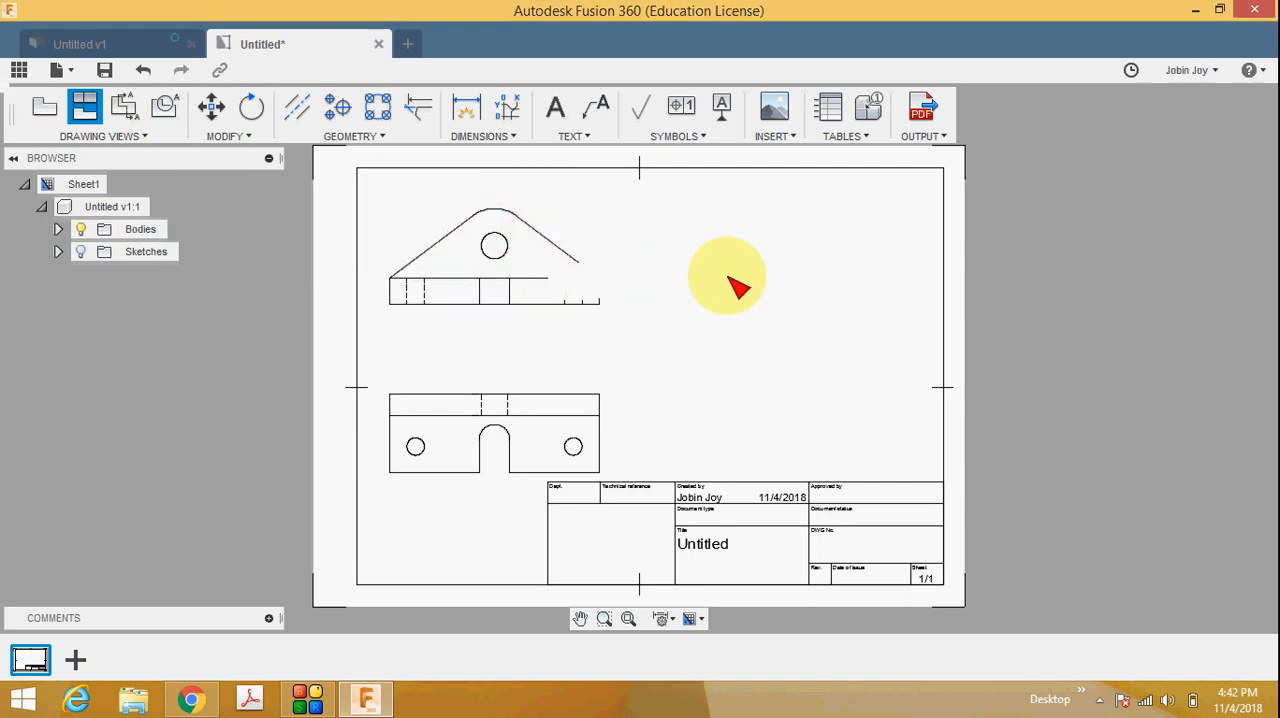
left_click(771, 281)
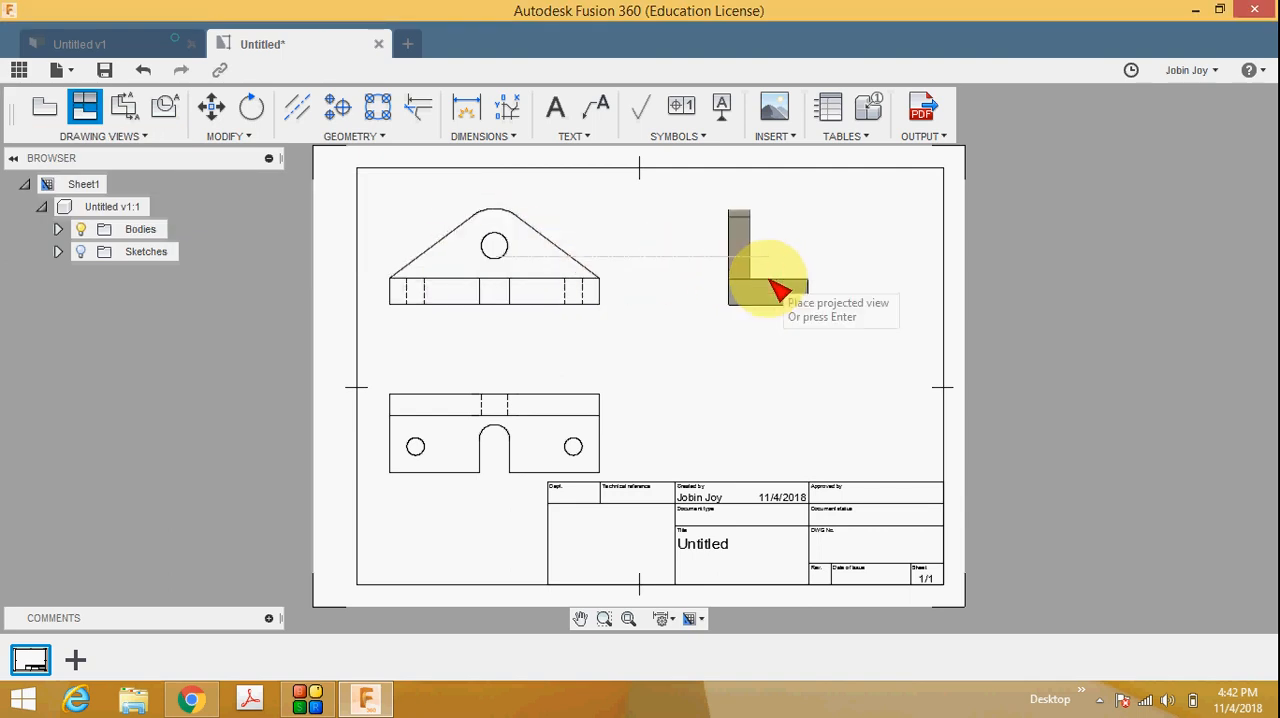
key("Return")
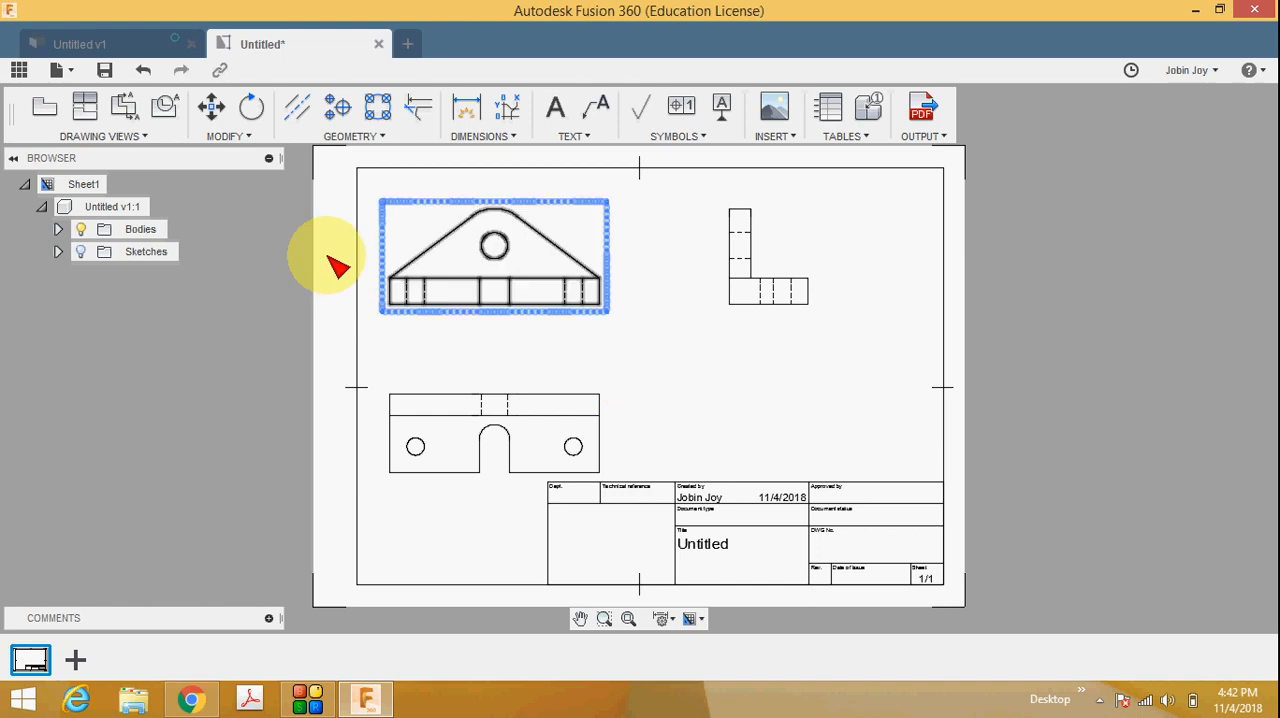
Project an isometric view from the front view and place it between the side view and the title block.
left_click(103, 136)
left_click(78, 178)
left_click(578, 287)
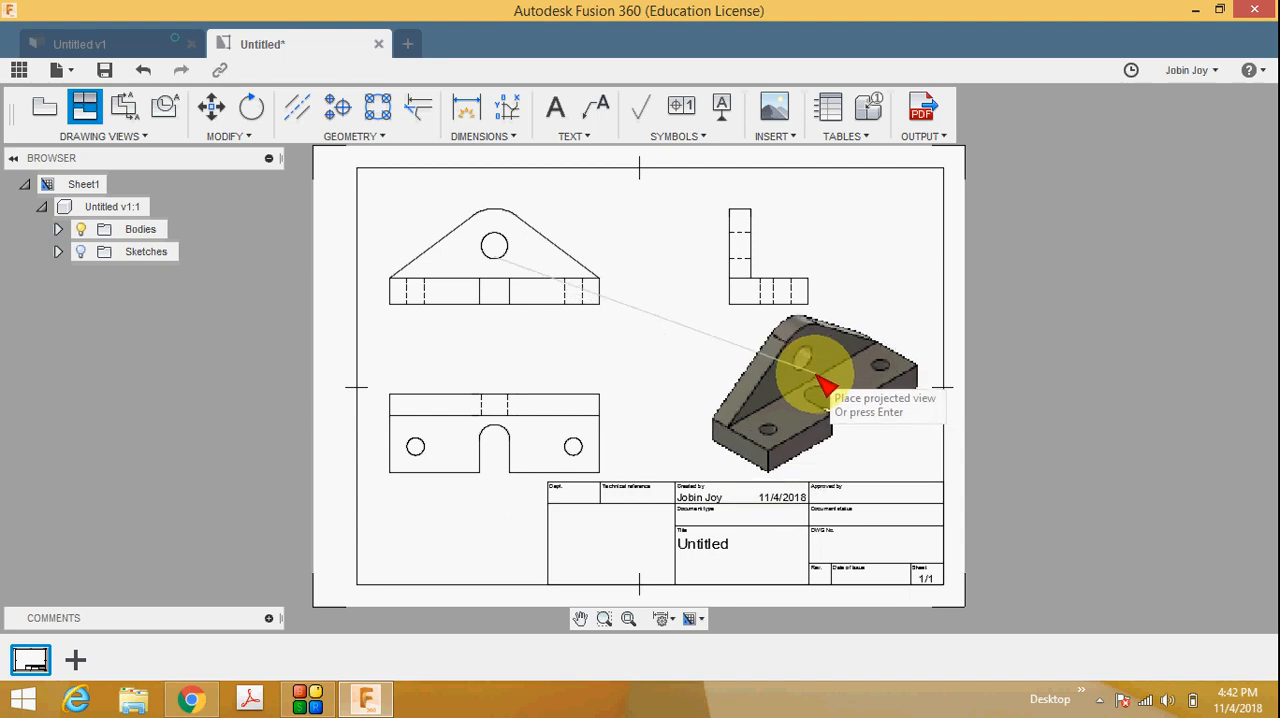
left_click(820, 388)
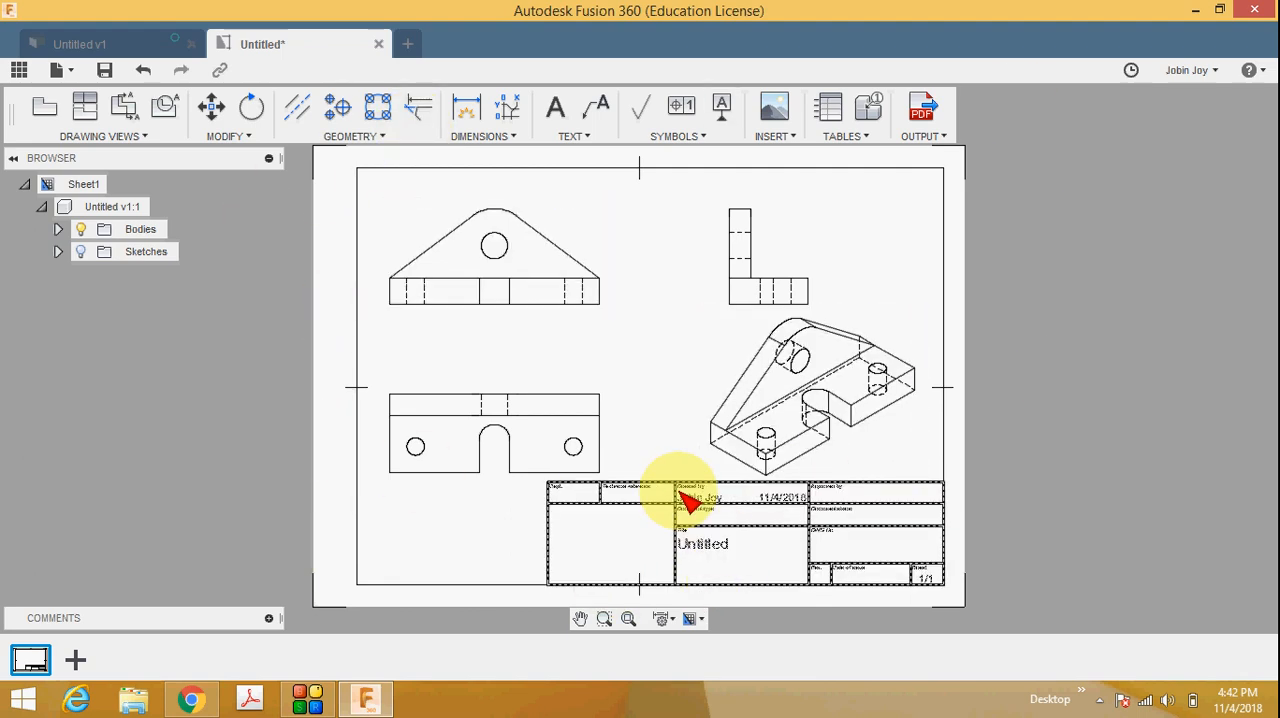
scroll(731, 549, "up", 1)
scroll(714, 537, "up", 3)
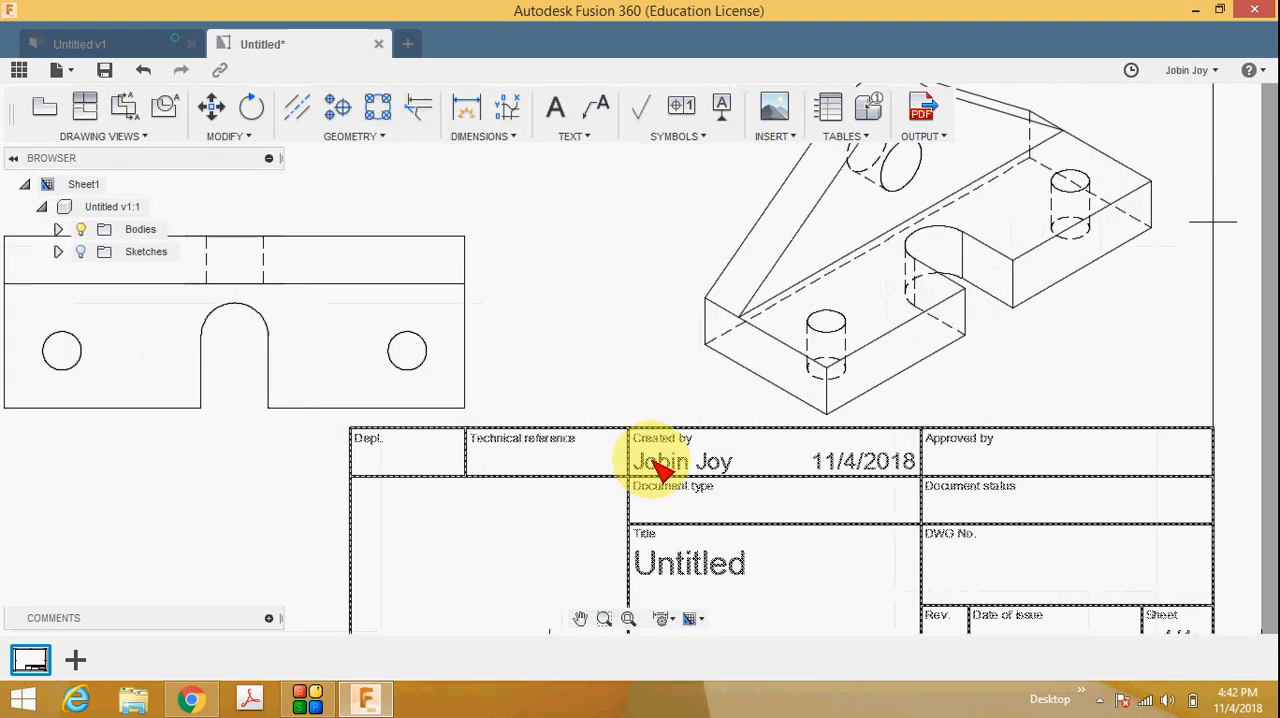
scroll(680, 470, "down", 2)
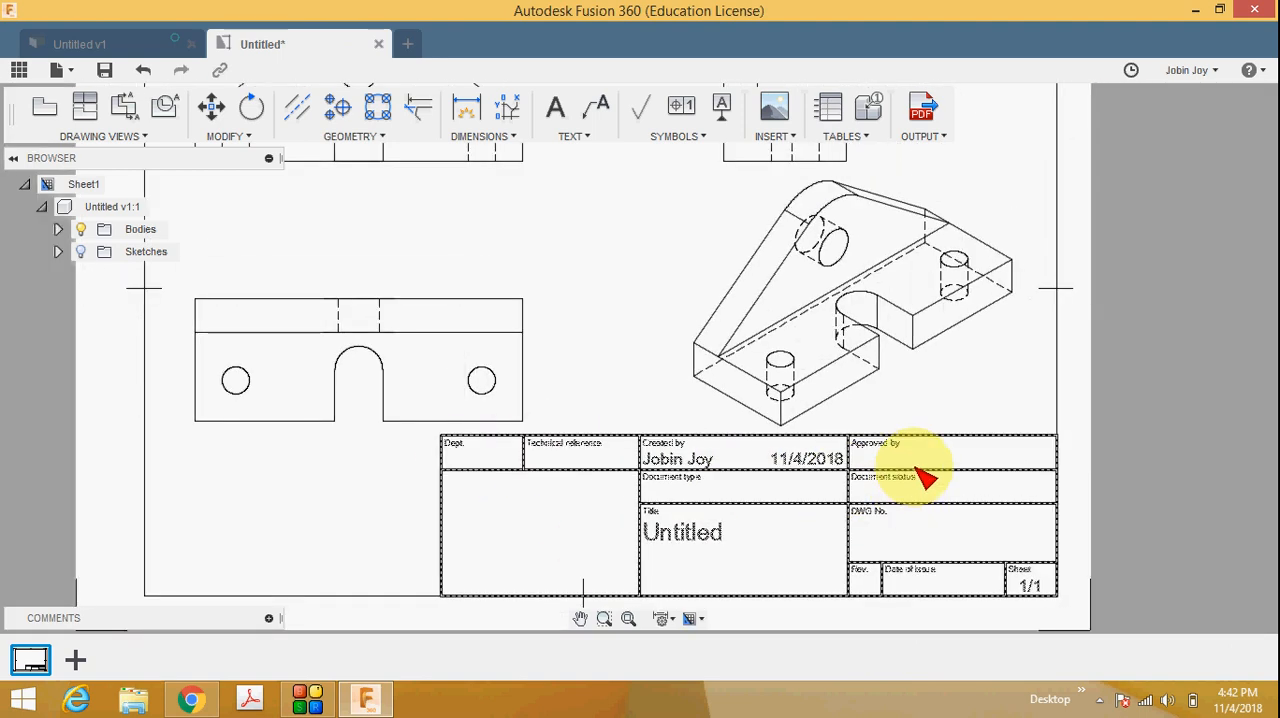
scroll(771, 508, "down", 1)
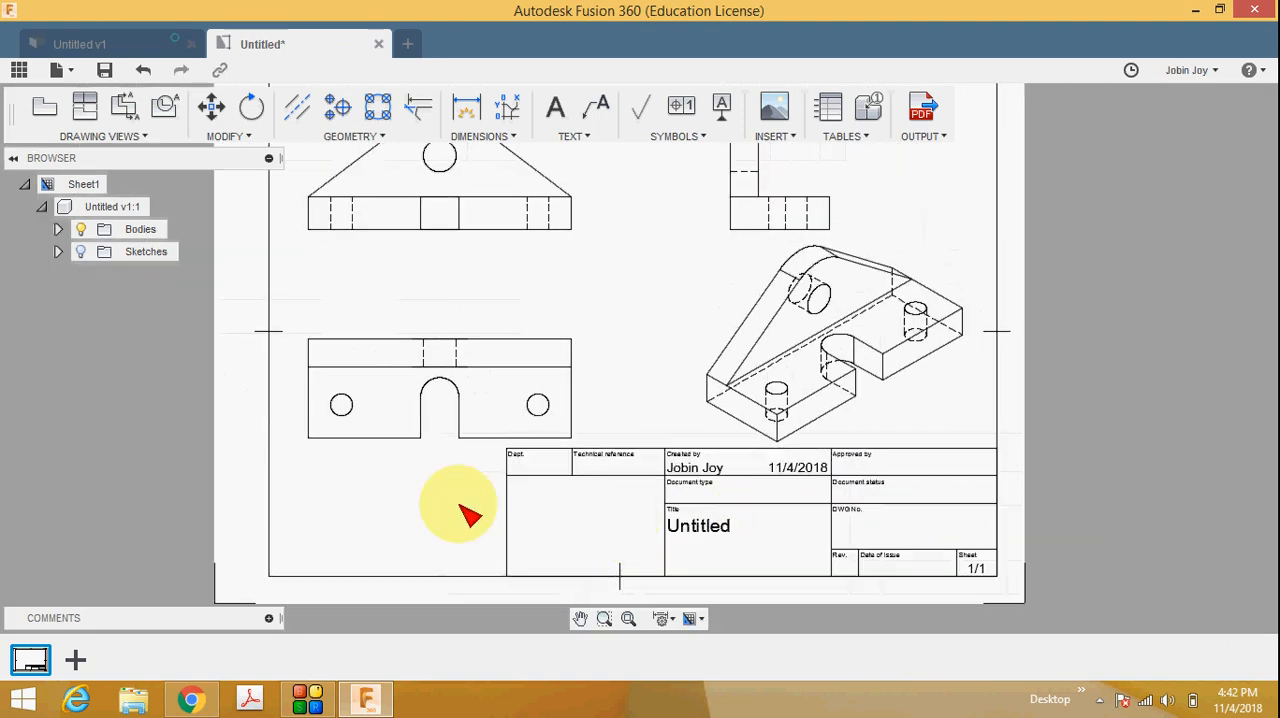
scroll(688, 505, "down", 1)
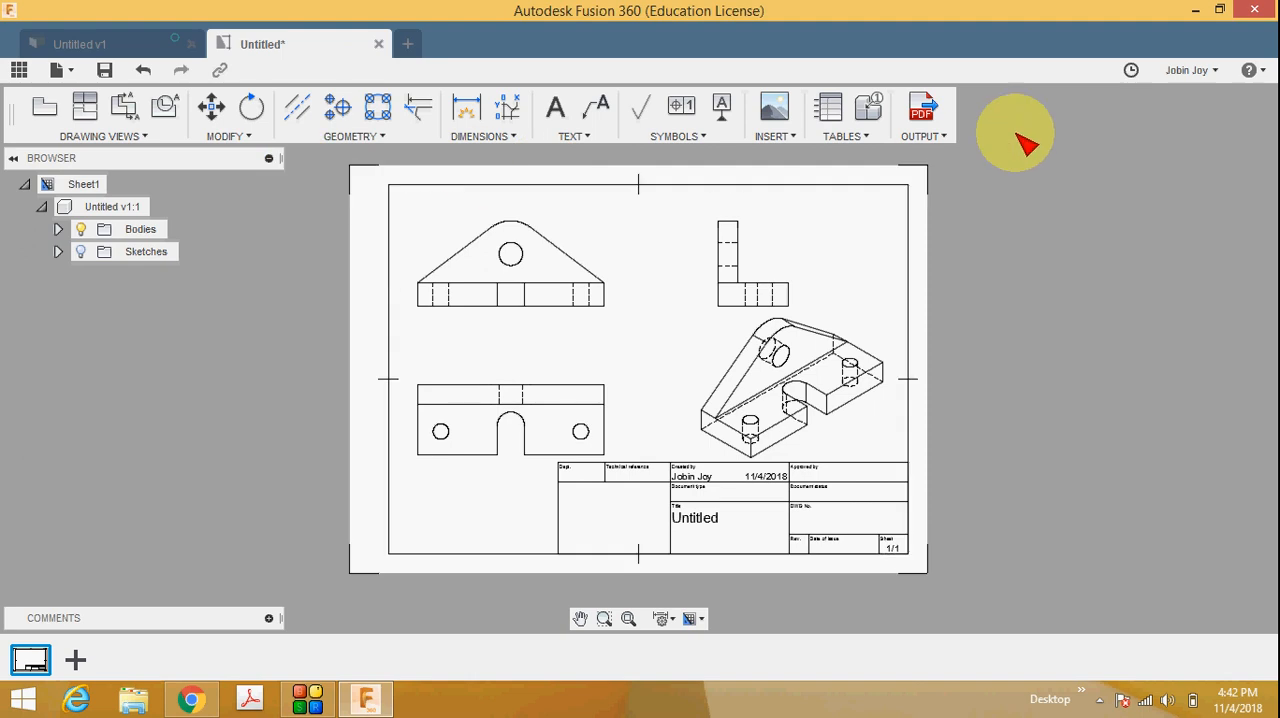
Start a PDF output of all sheets with lineweights kept on and the option to open the PDF enabled.
left_click(943, 137)
left_click(950, 158)
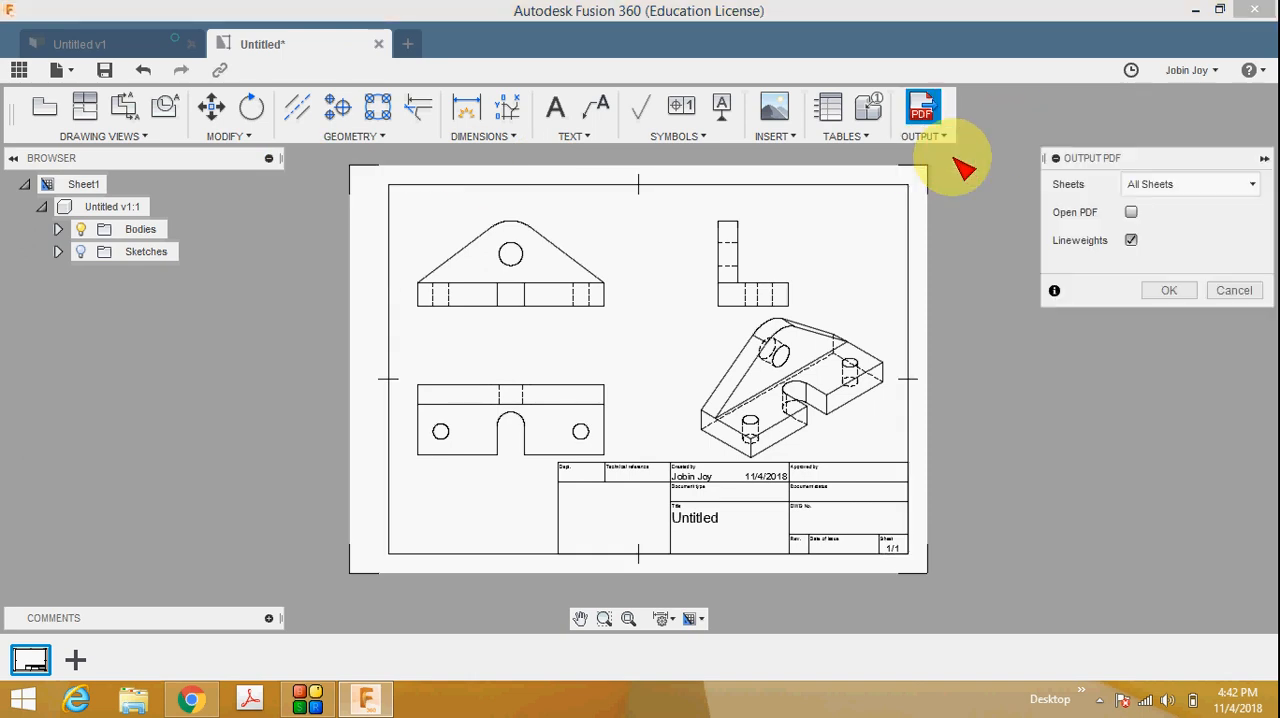
left_click(1170, 290)
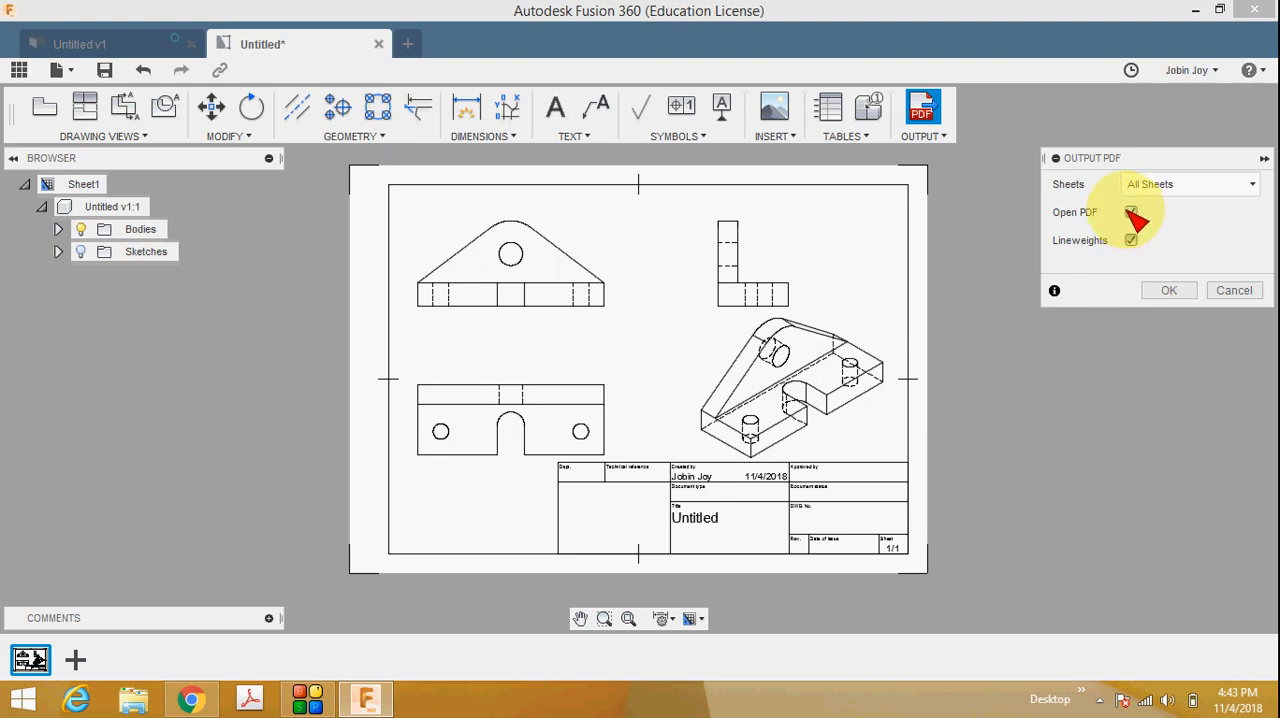
left_click(1172, 290)
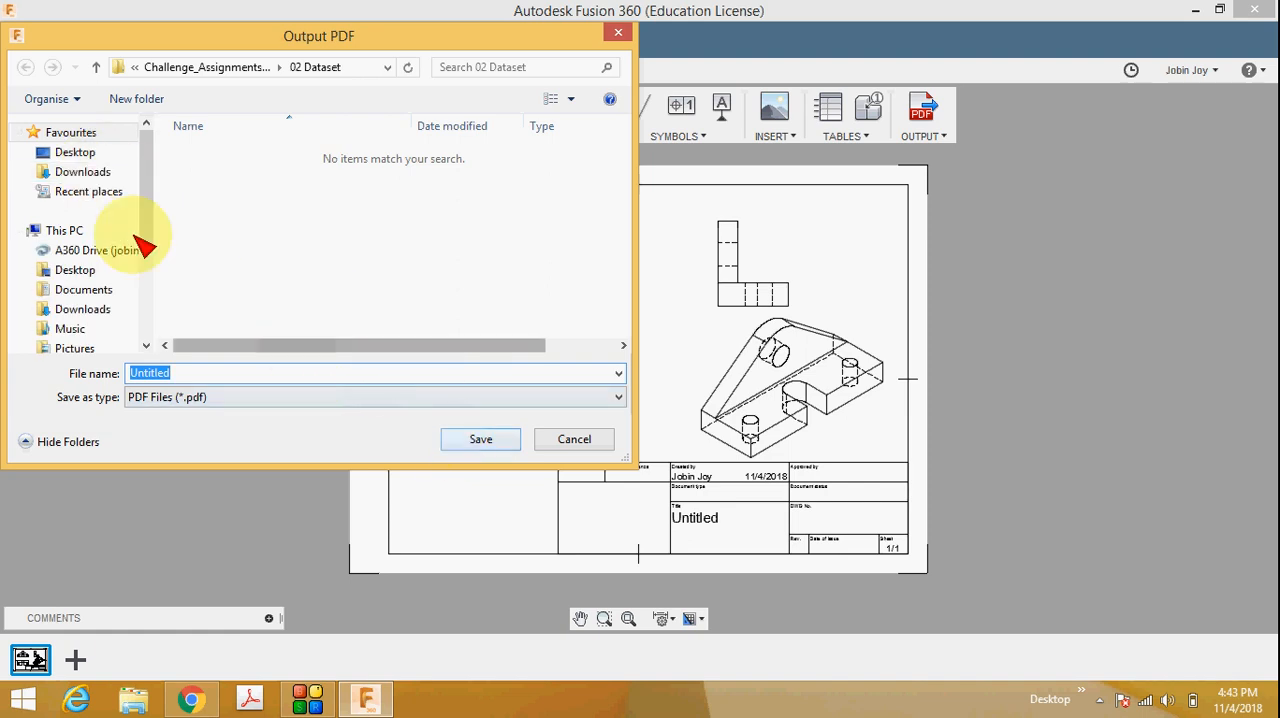
Create a folder named pdf on the Desktop and save the drawing in it as the PDF file Untitled.
left_click(75, 152)
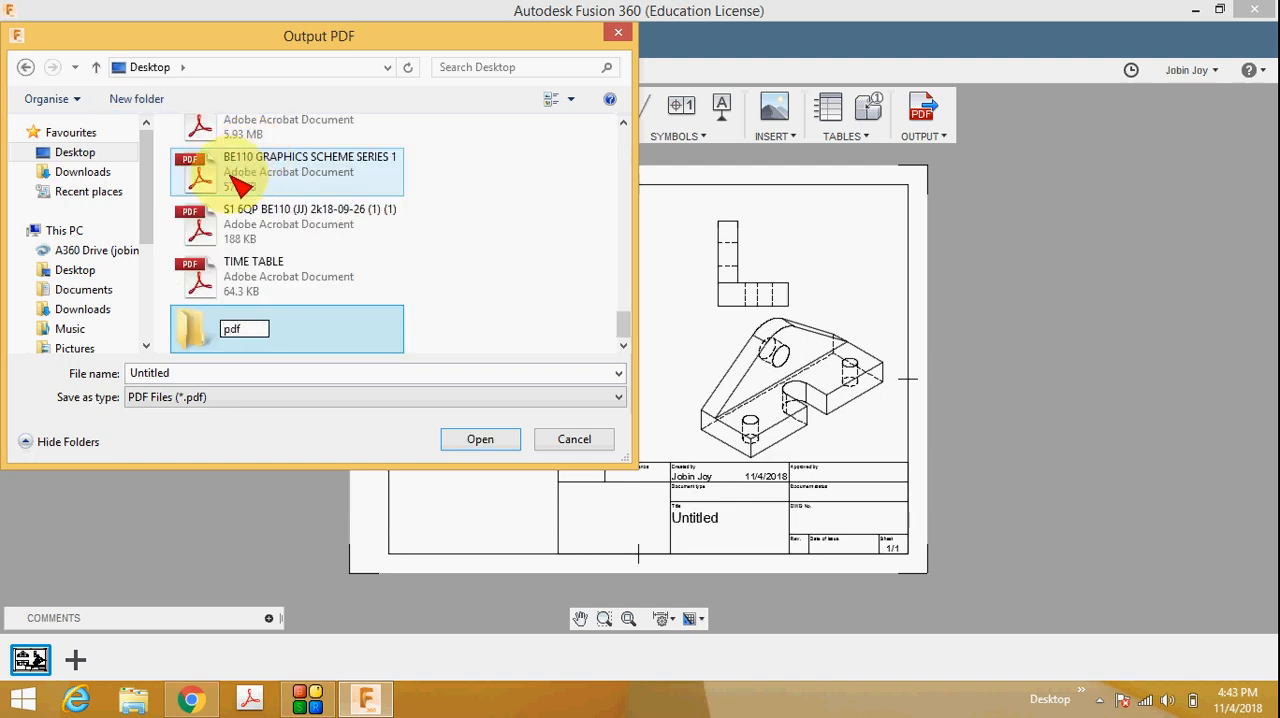
double_click(300, 338)
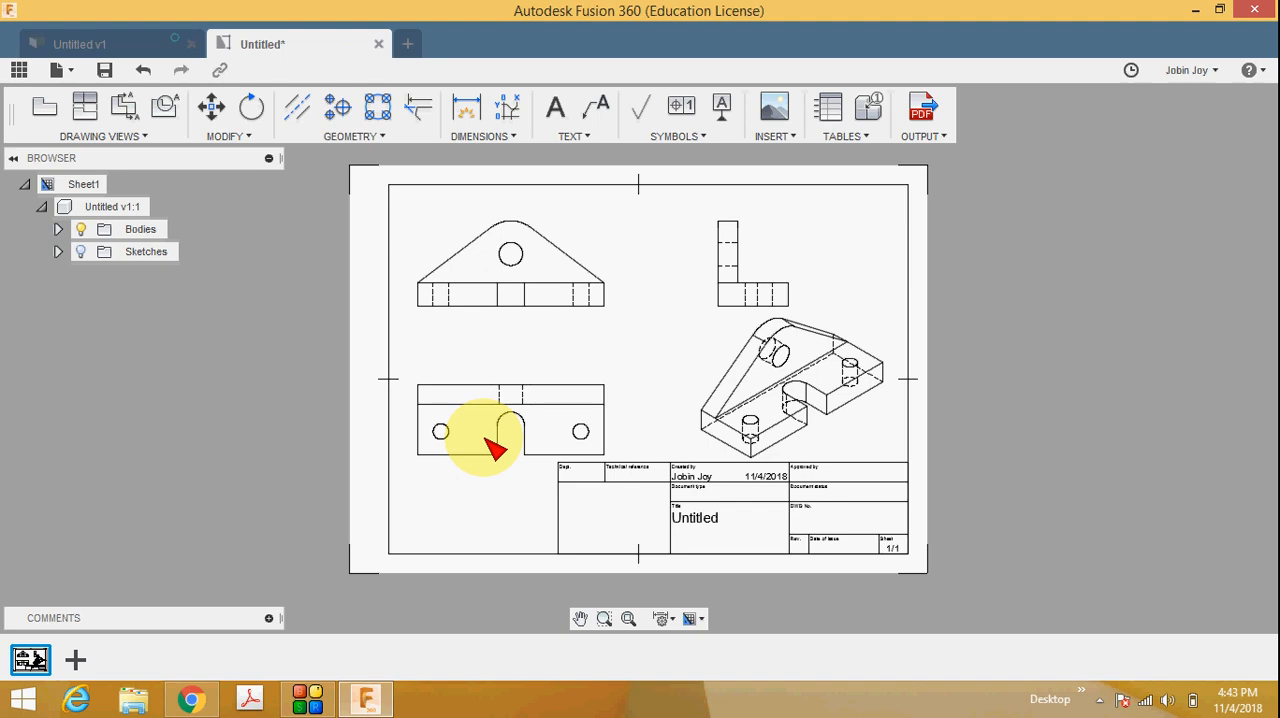
key("ctrl+z")
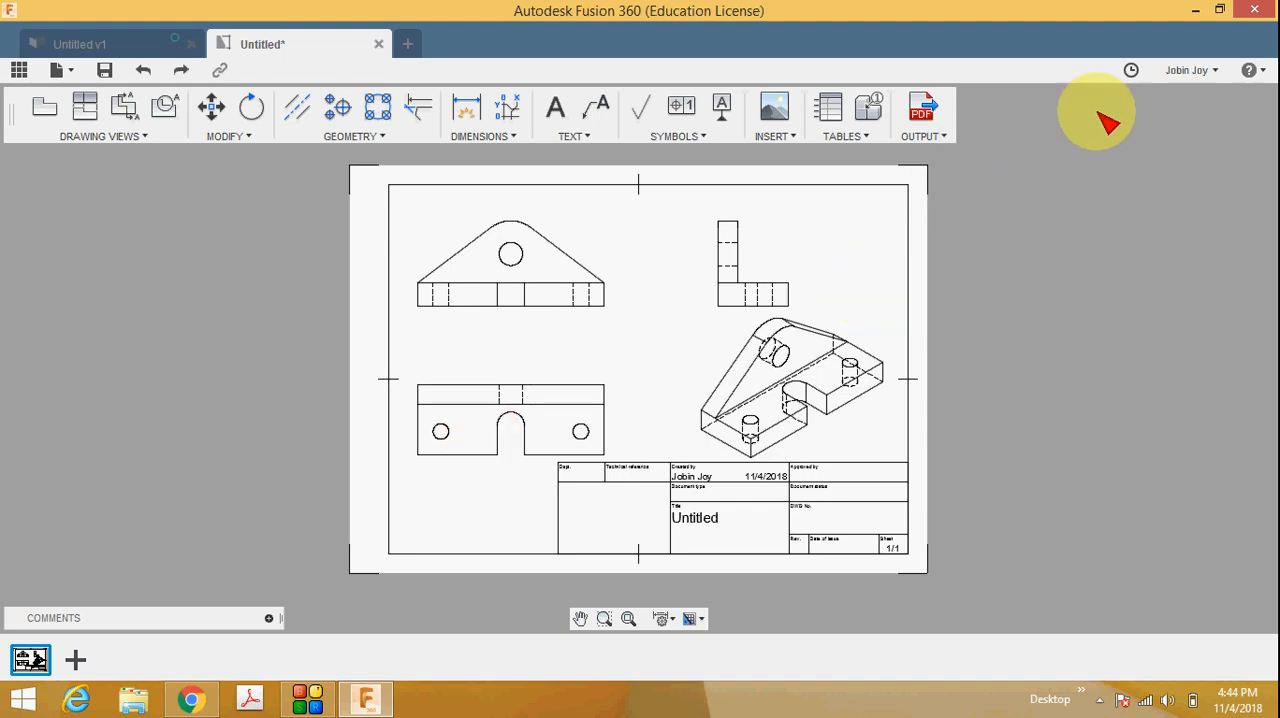
Switch to the desktop and open Untitled.pdf from the pdf folder in Adobe Acrobat Pro to check the exported sheet.
left_click(1197, 10)
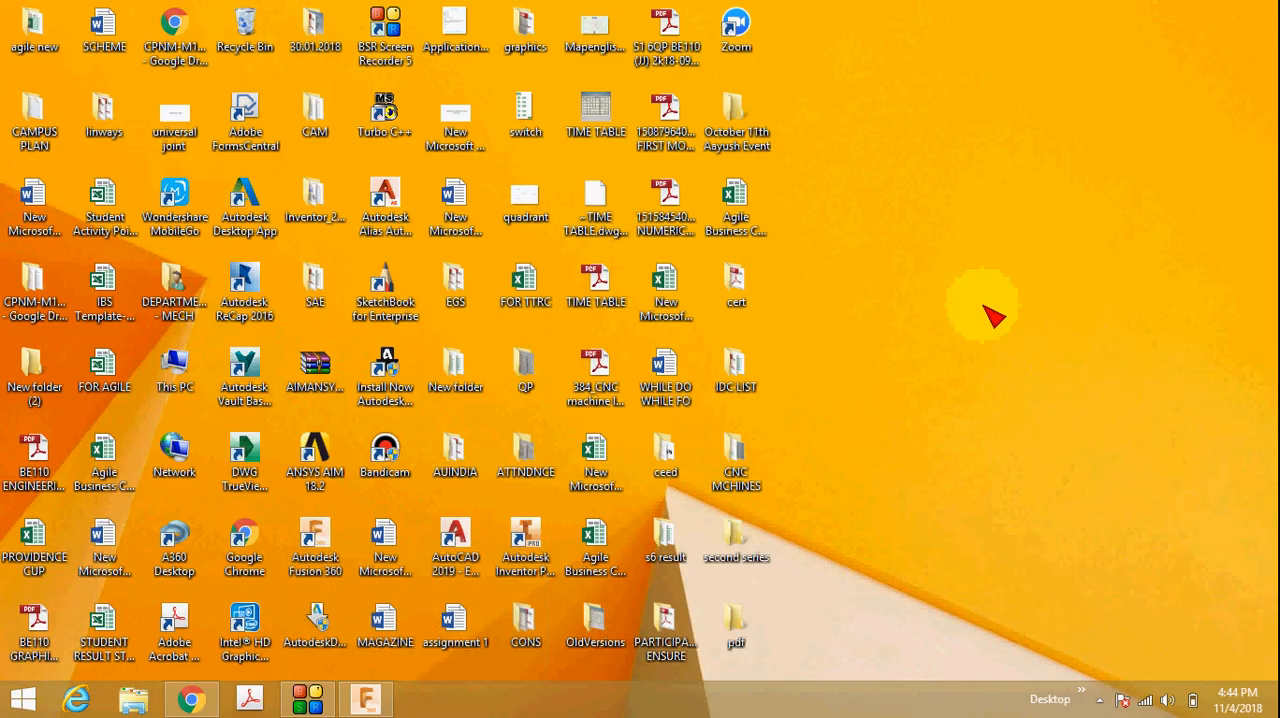
double_click(742, 622)
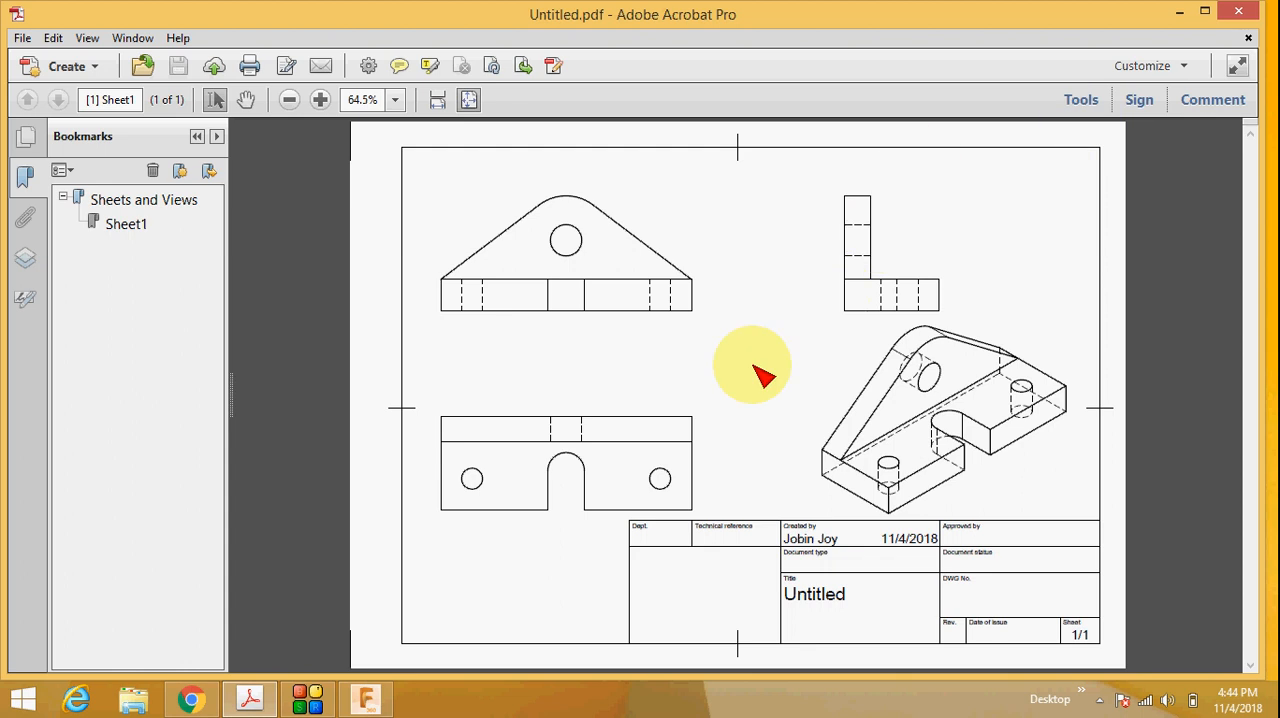
left_click(326, 700)
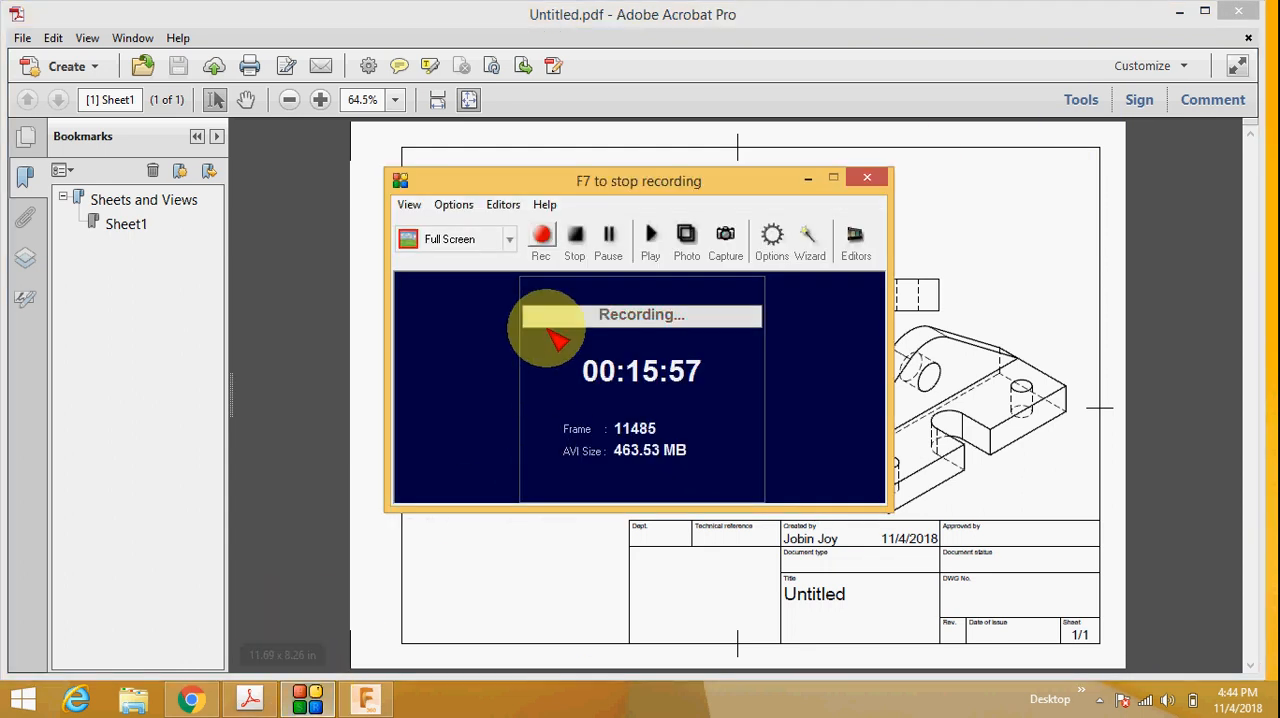